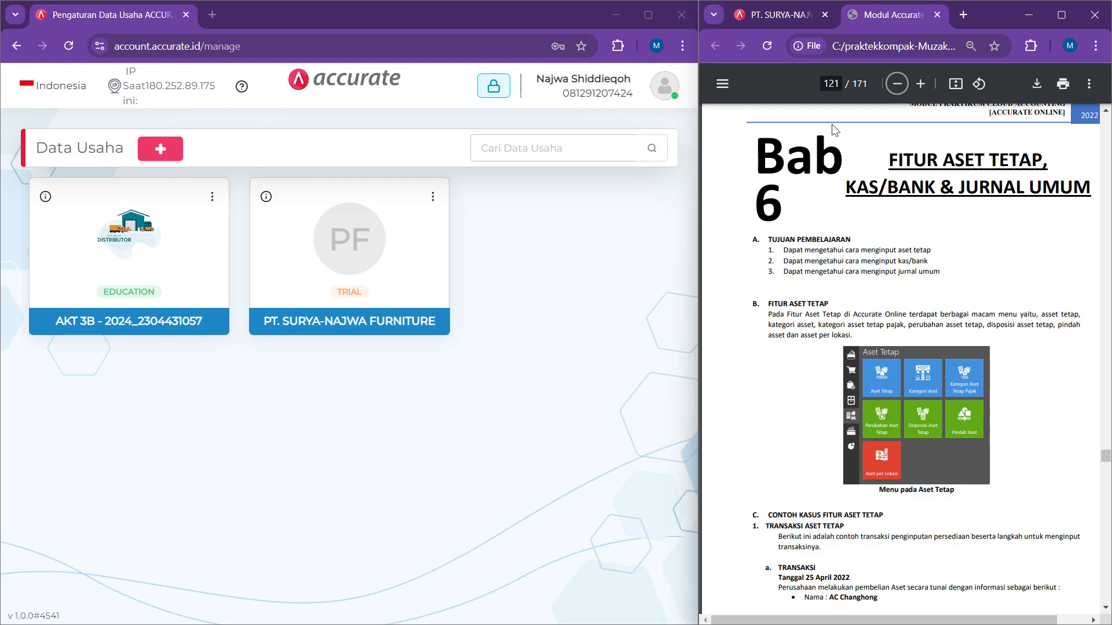
Read the module's fixed asset purchase case for AC Changhong and its first purchase invoice instructions.
{"action": "scroll", "coordinate": [779, 299], "scroll_direction": "down", "scroll_amount": 1}
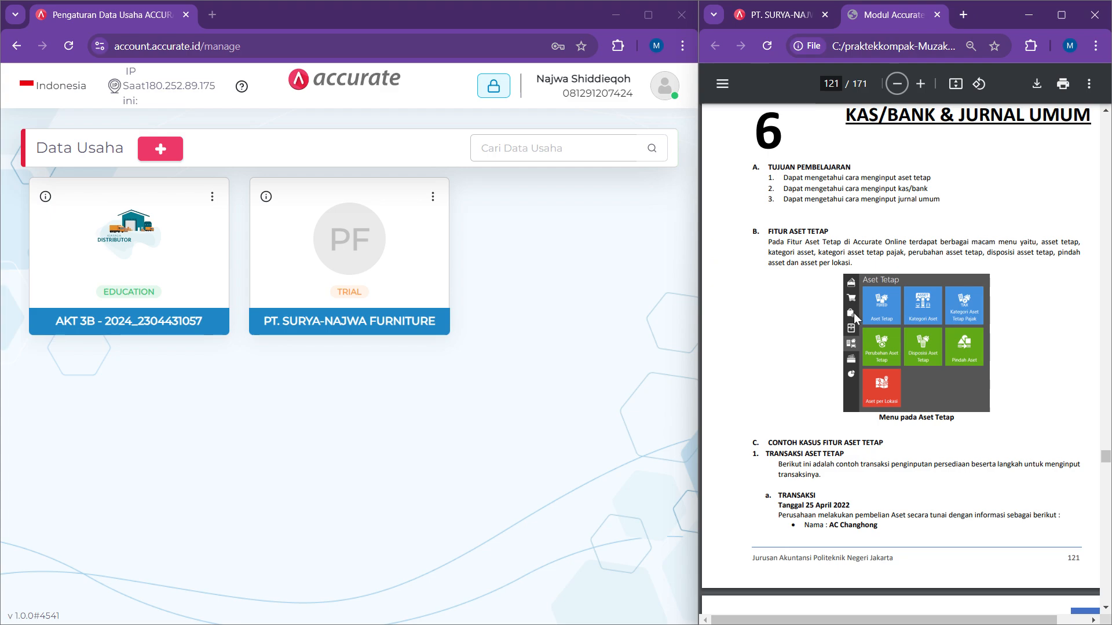
{"action": "scroll", "coordinate": [853, 312], "scroll_direction": "down", "scroll_amount": 4}
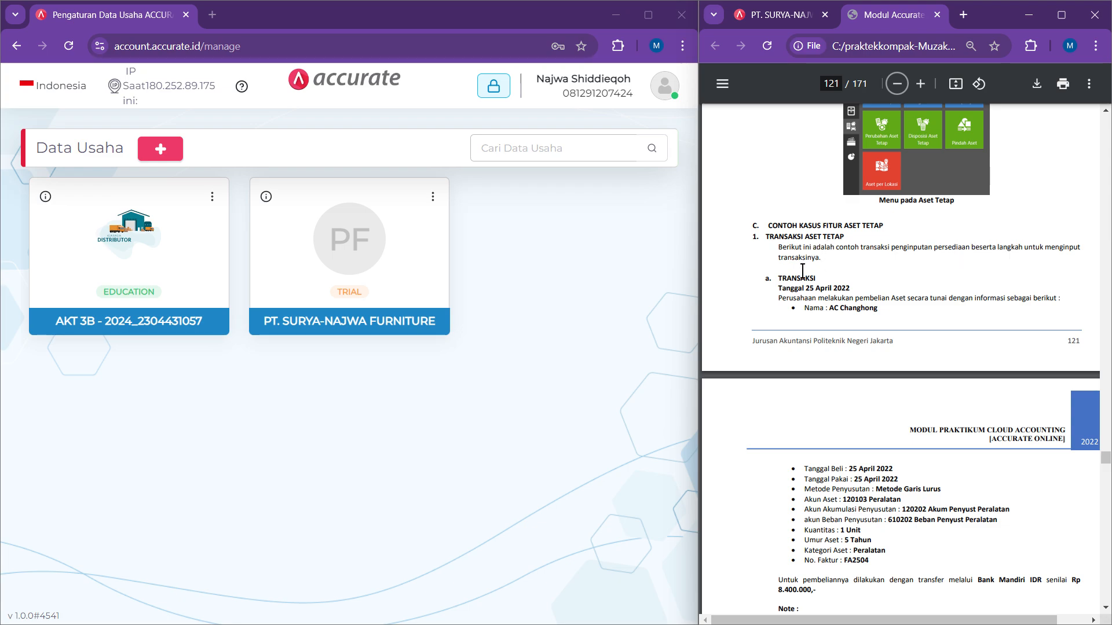
{"action": "scroll", "coordinate": [802, 267], "scroll_direction": "down", "scroll_amount": 1}
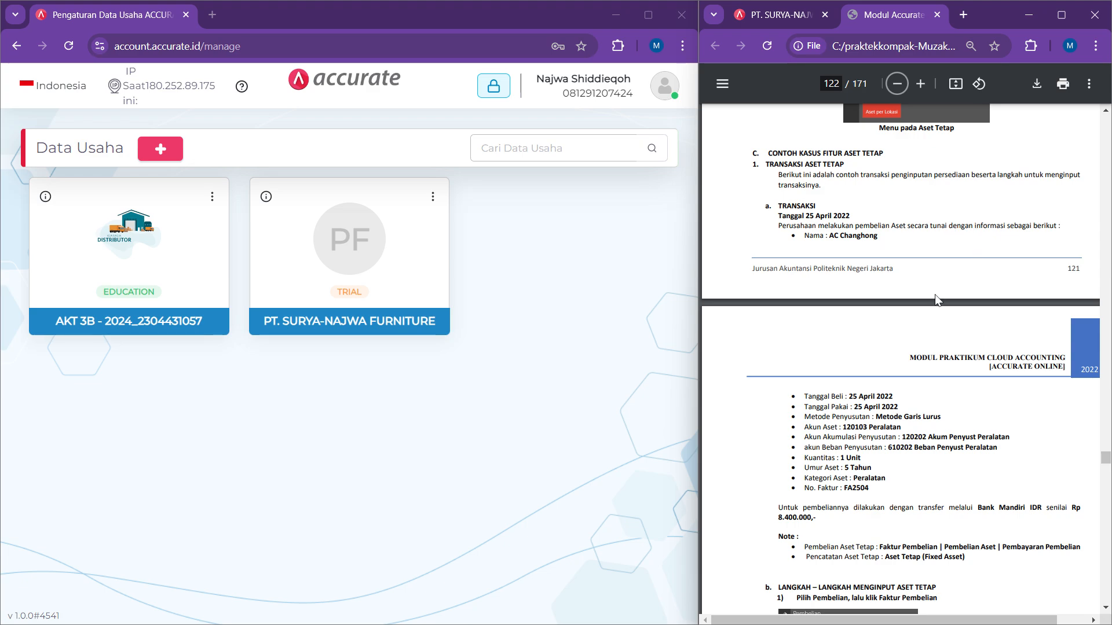
{"action": "scroll", "coordinate": [898, 334], "scroll_direction": "down", "scroll_amount": 1}
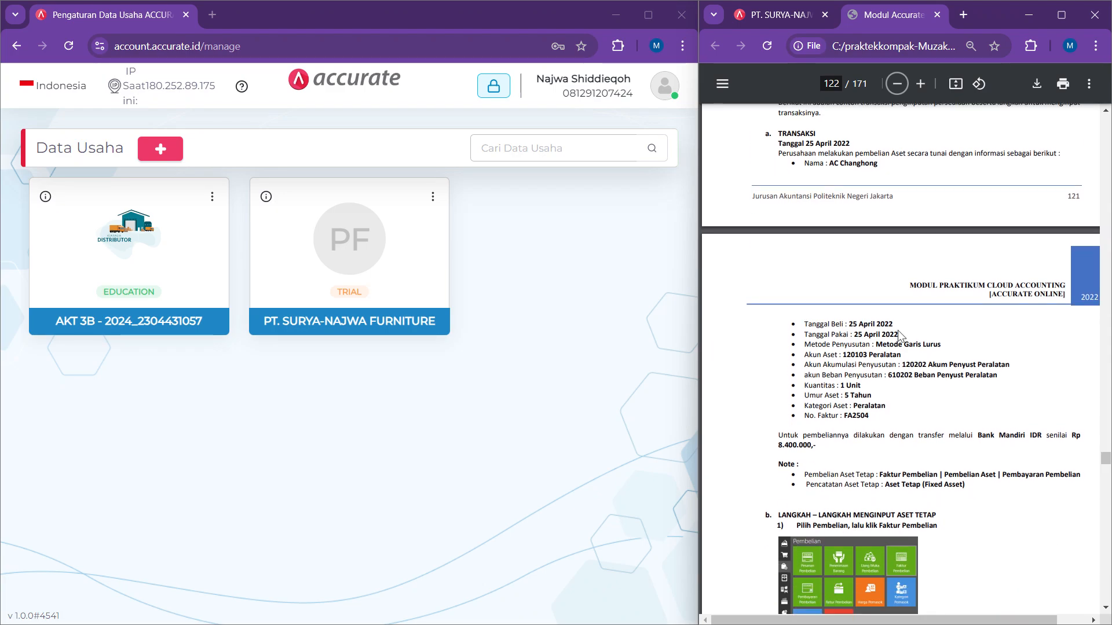
{"action": "scroll", "coordinate": [892, 371], "scroll_direction": "down", "scroll_amount": 1}
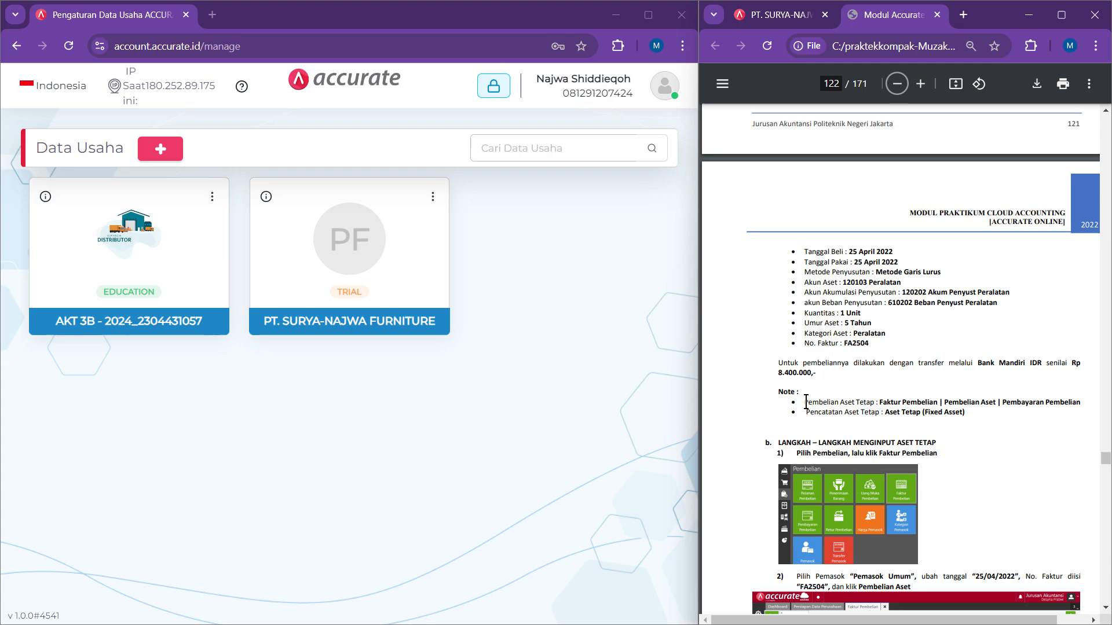
{"action": "scroll", "coordinate": [792, 441], "scroll_direction": "down", "scroll_amount": 3}
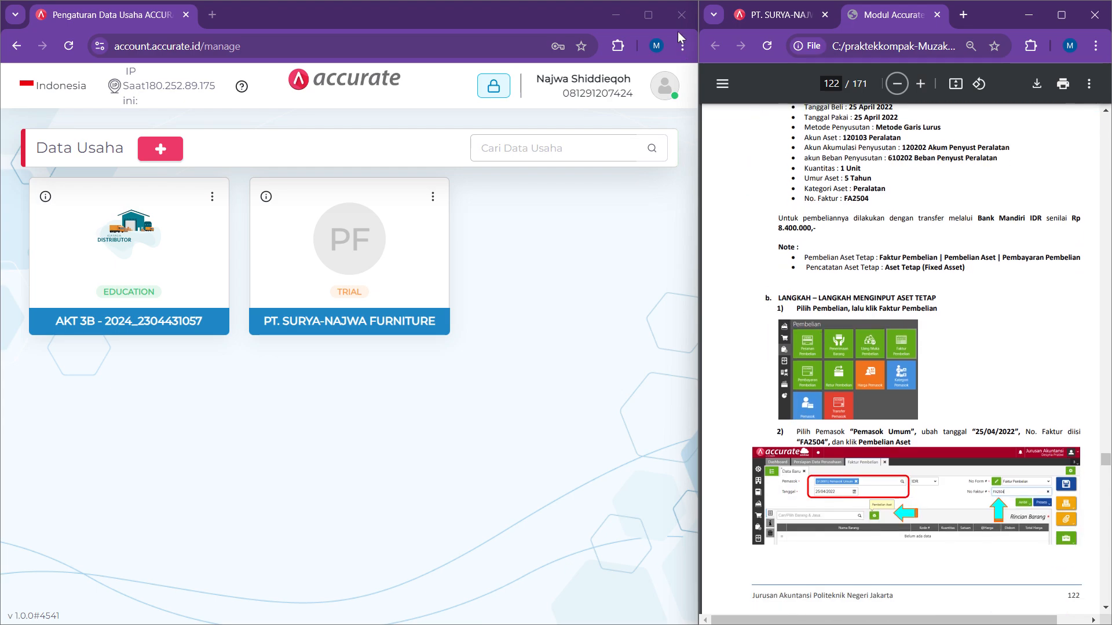
Open the PT. SURYA-NAJWA FURNITURE company database and maximize its window.
{"action": "mouse_move", "coordinate": [649, 15]}
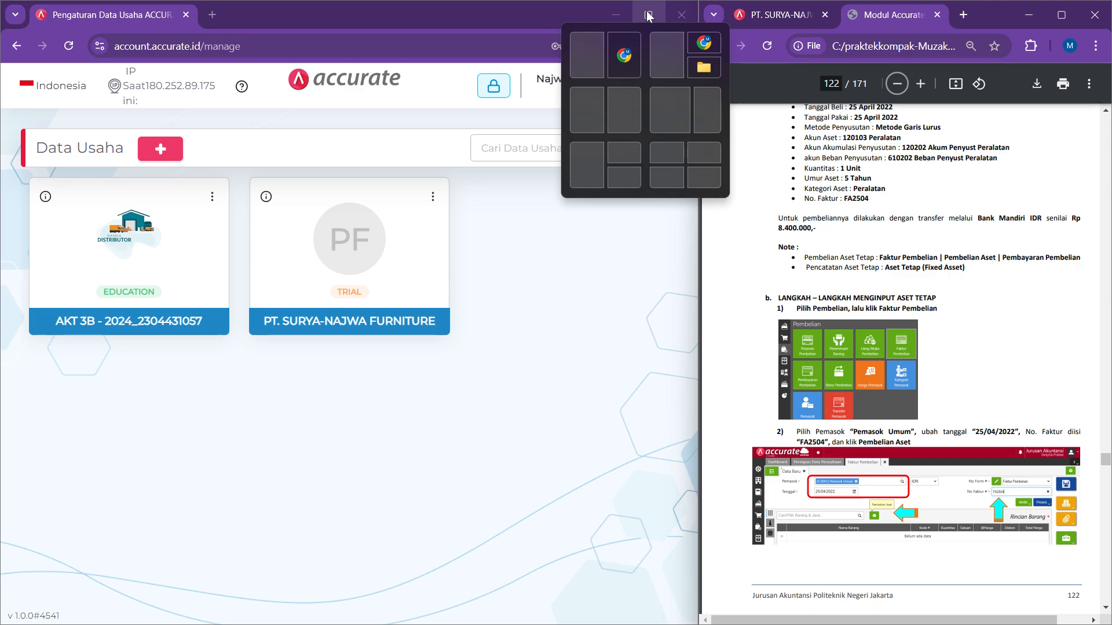
{"action": "left_click", "coordinate": [649, 16]}
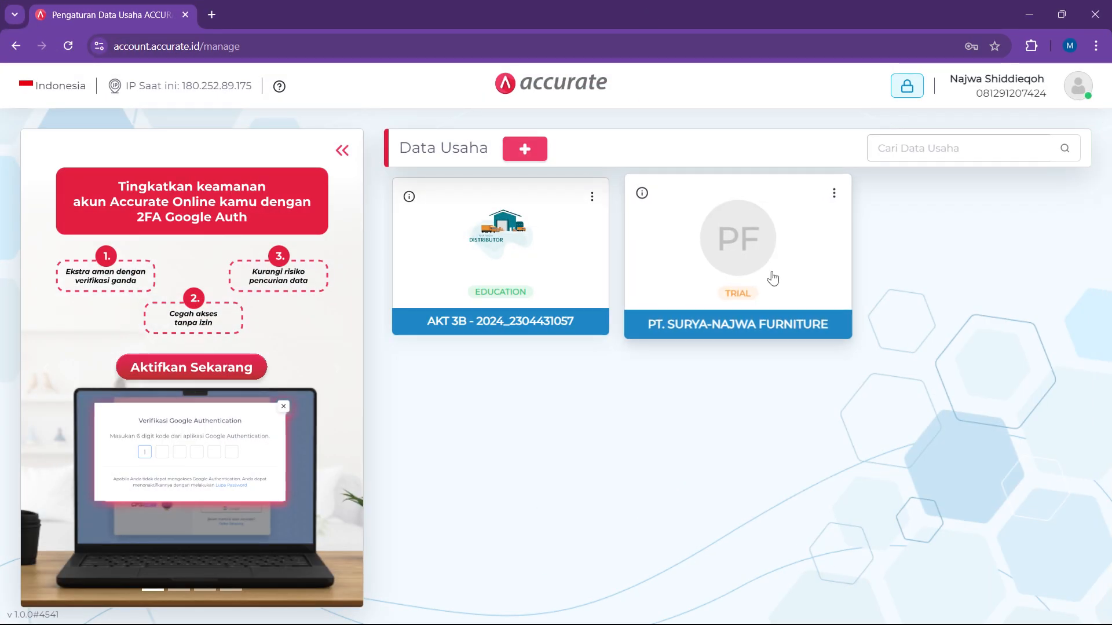
{"action": "left_click", "coordinate": [772, 279]}
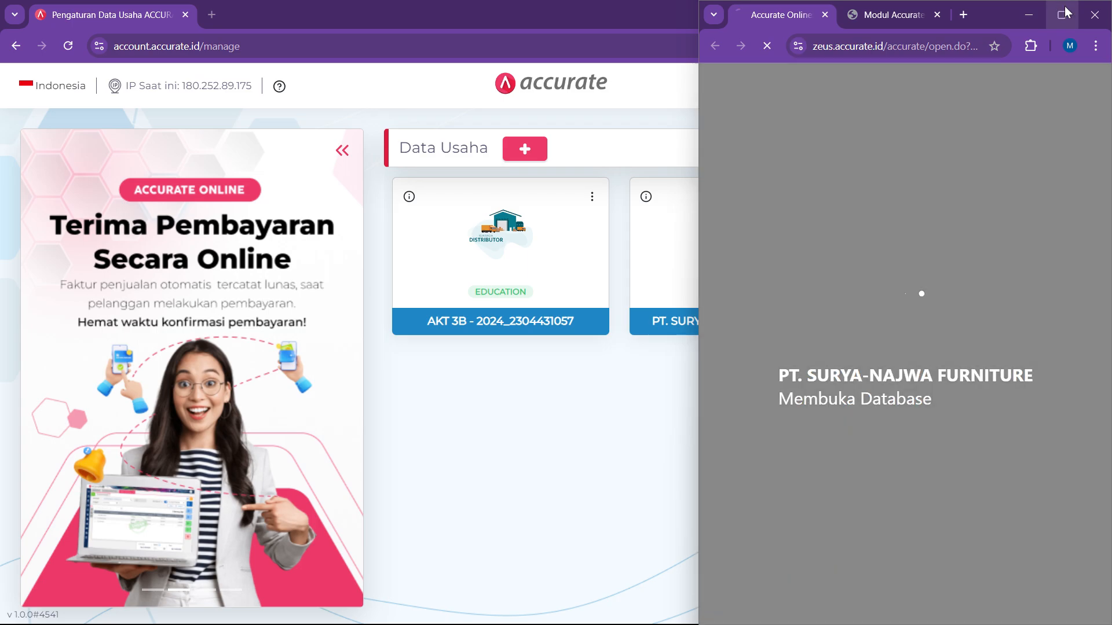
{"action": "left_click", "coordinate": [1065, 12]}
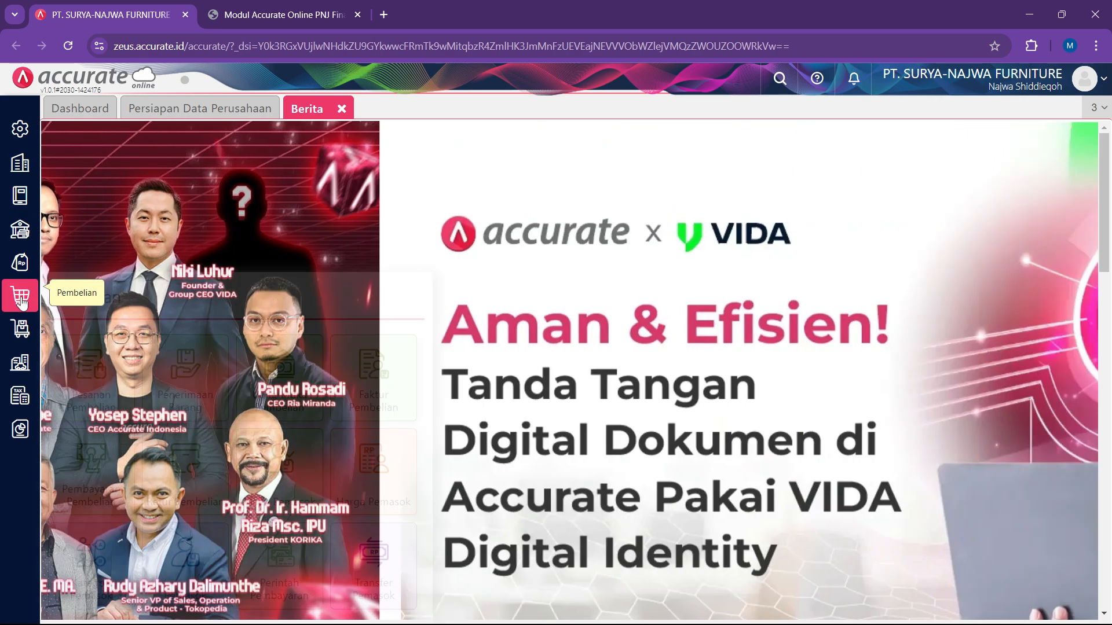
Start a new purchase invoice (Faktur Pembelian) for supplier Pemasok Umum dated 25/04/2022.
{"action": "left_click", "coordinate": [21, 300]}
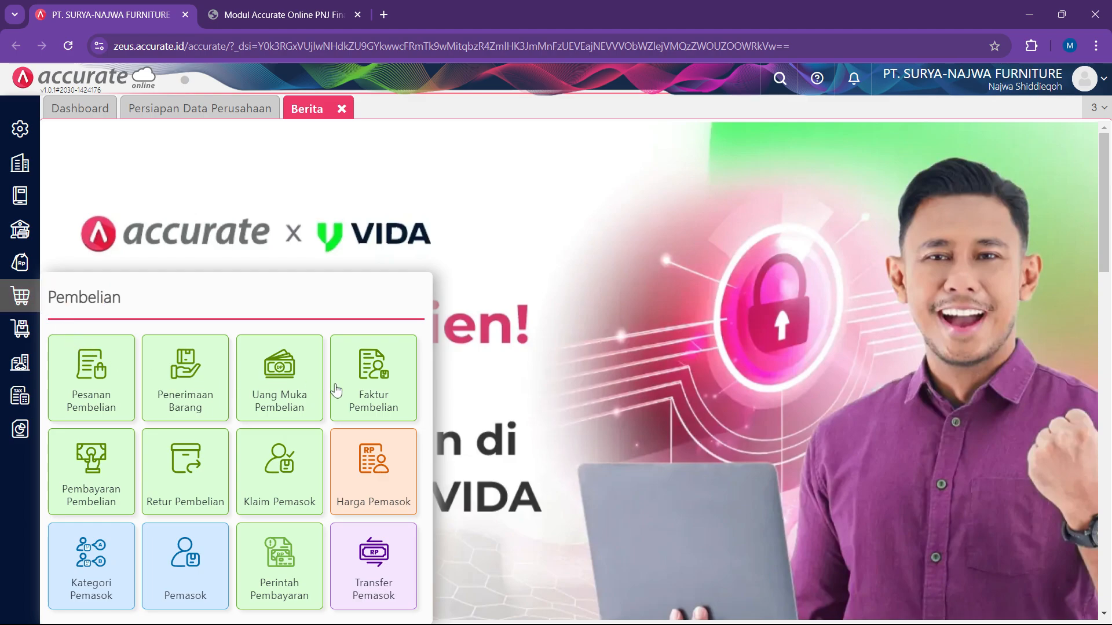
{"action": "left_click", "coordinate": [365, 390]}
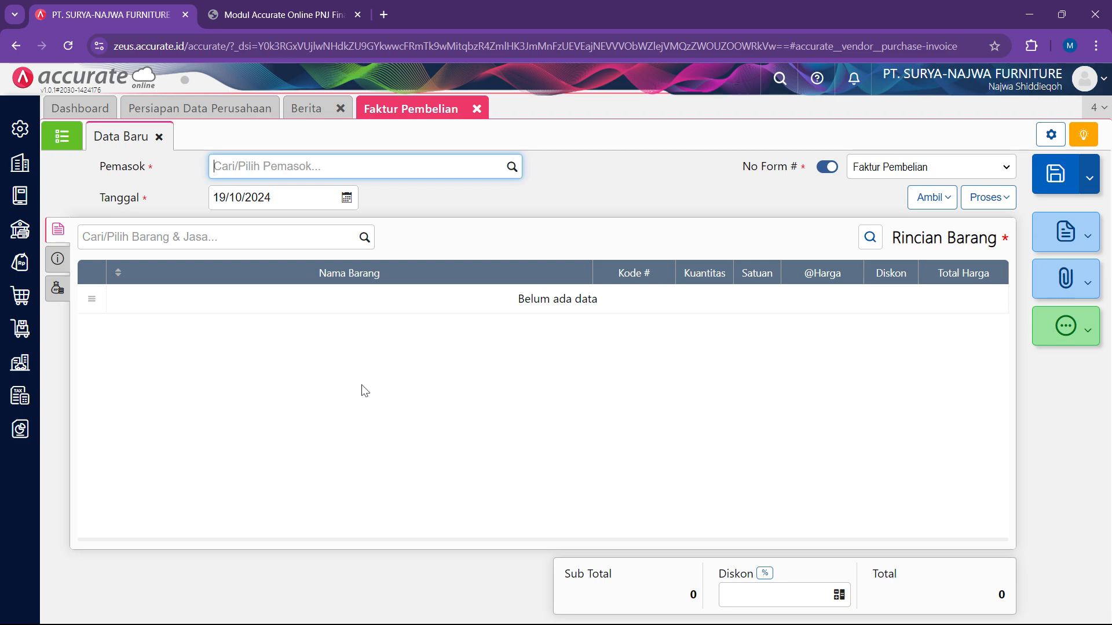
{"action": "left_click", "coordinate": [511, 167]}
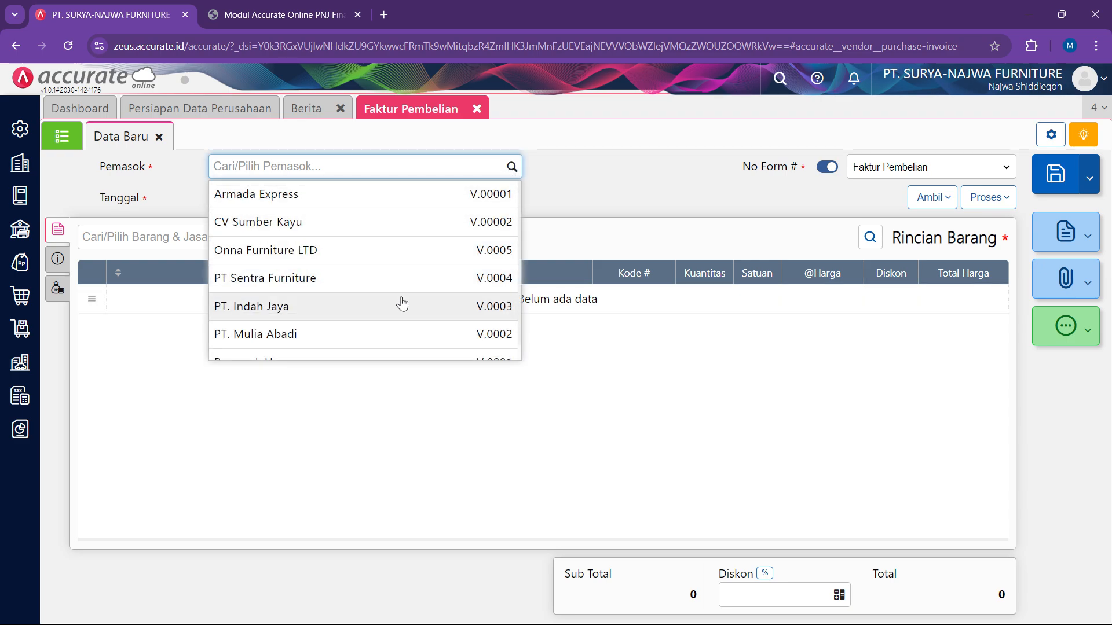
{"action": "scroll", "coordinate": [397, 301], "scroll_direction": "down", "scroll_amount": 1}
{"action": "left_click", "coordinate": [374, 349]}
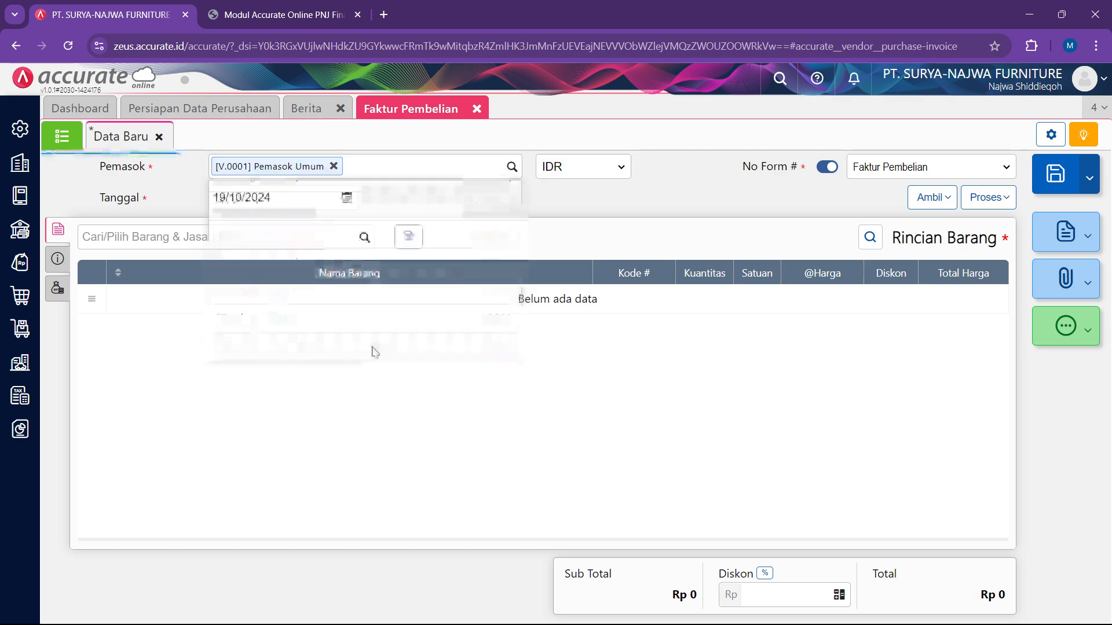
{"action": "left_click", "coordinate": [275, 197]}
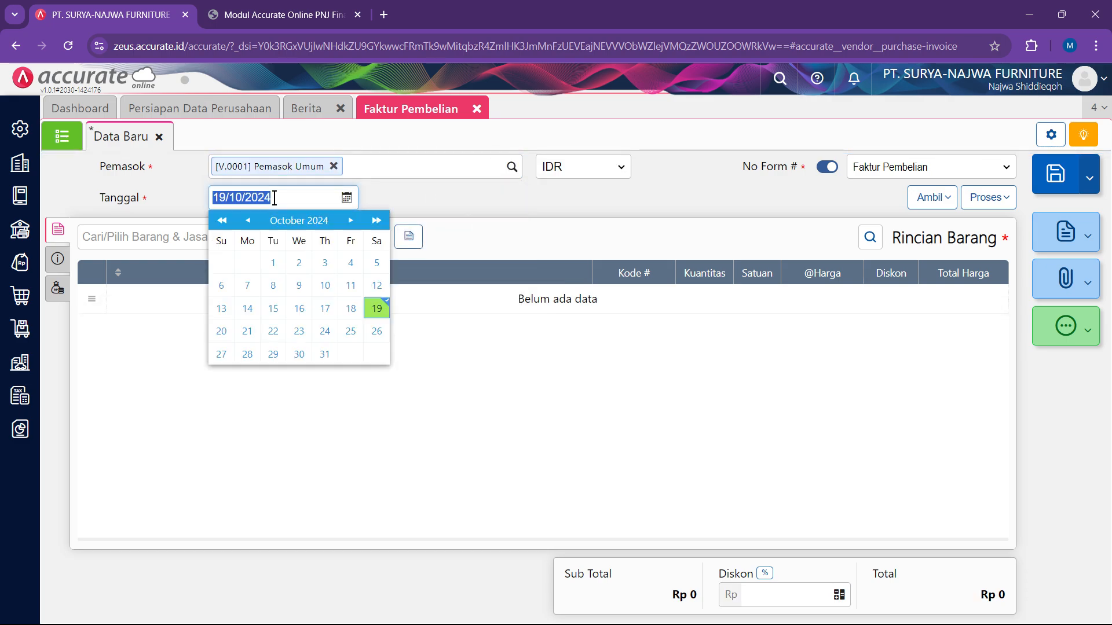
{"action": "type", "text": "2"}
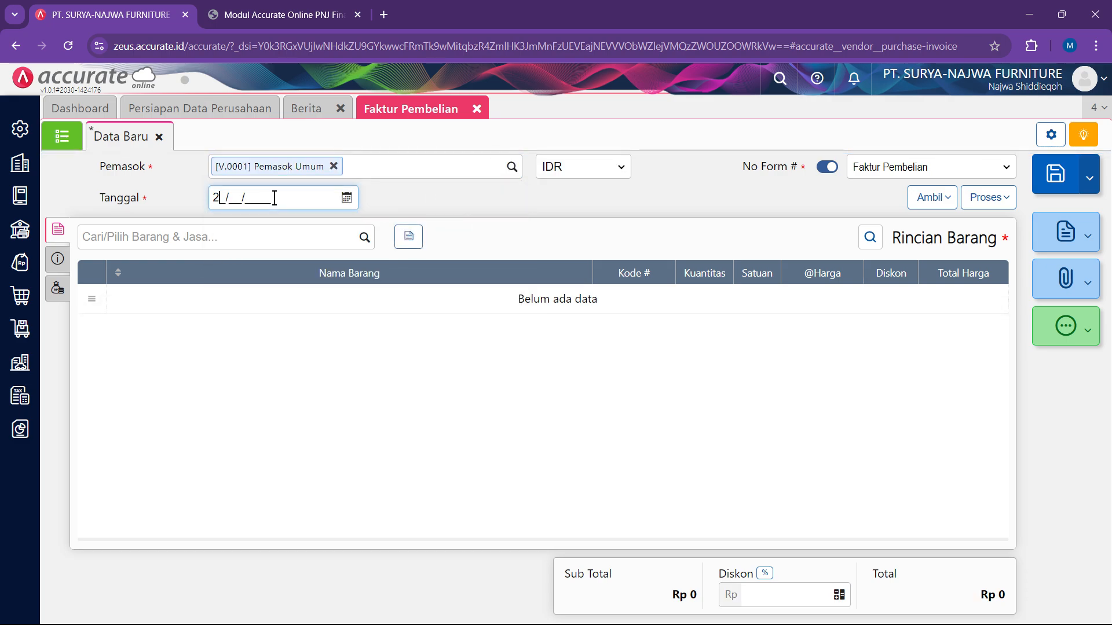
{"action": "type", "text": "5/04/2022"}
{"action": "left_click", "coordinate": [416, 199]}
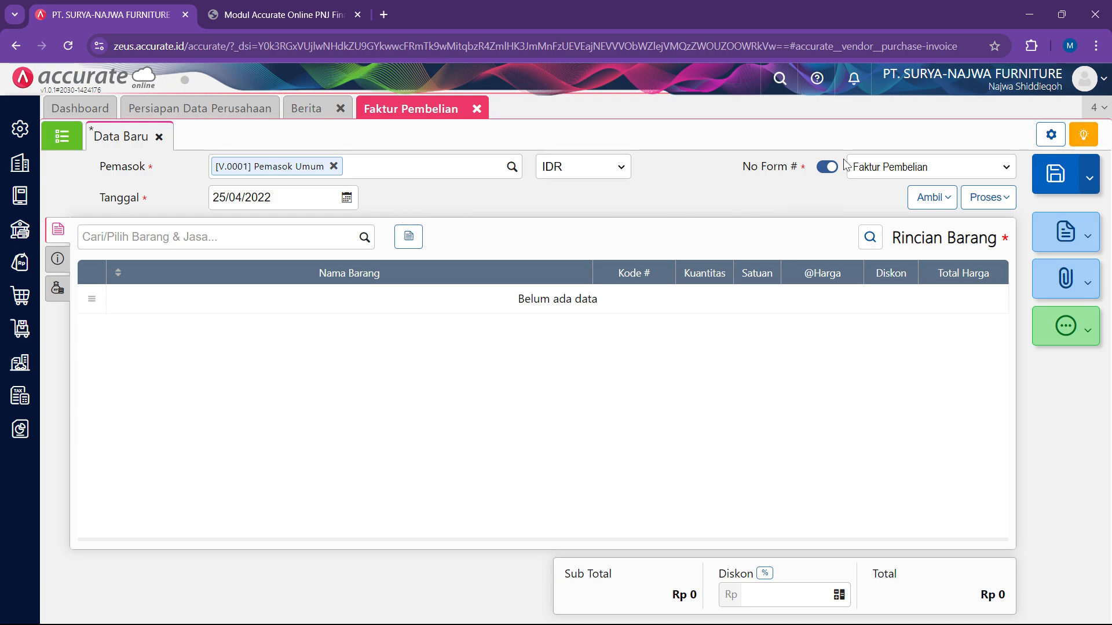
Enter FA2504 as the invoice number in the additional information, with automatic form numbering left on.
{"action": "left_click", "coordinate": [827, 166]}
{"action": "left_click", "coordinate": [887, 167]}
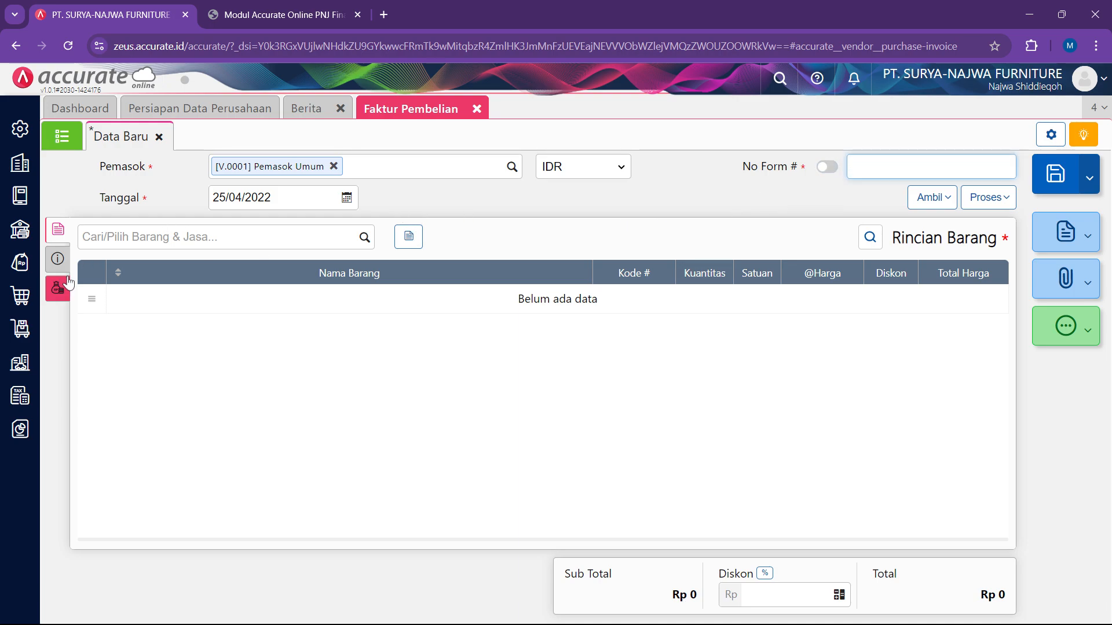
{"action": "left_click", "coordinate": [58, 259]}
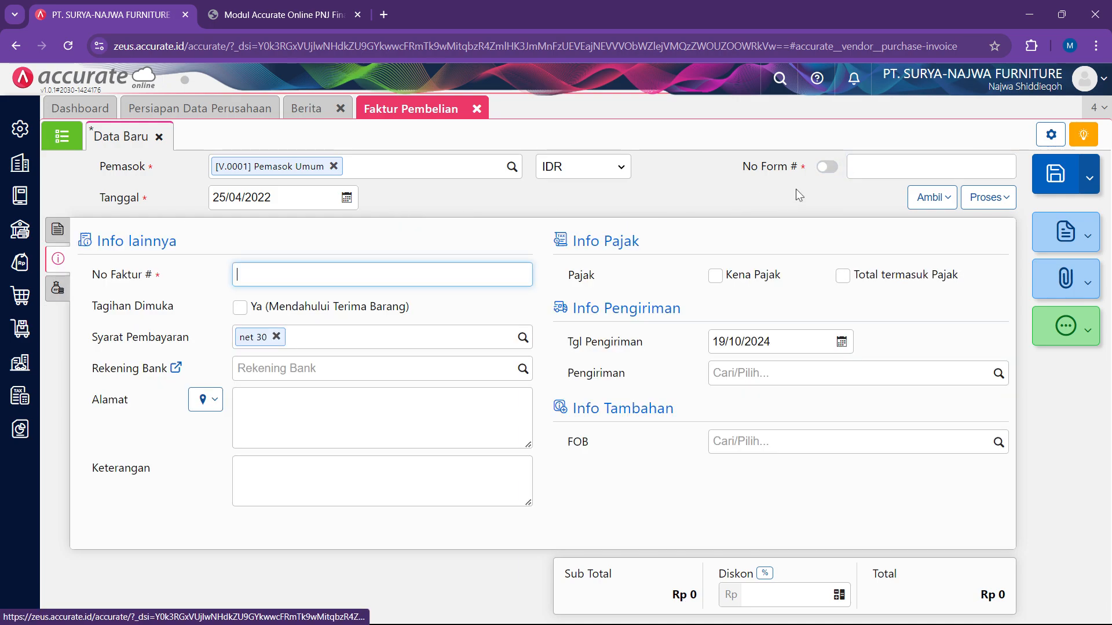
{"action": "left_click", "coordinate": [827, 167]}
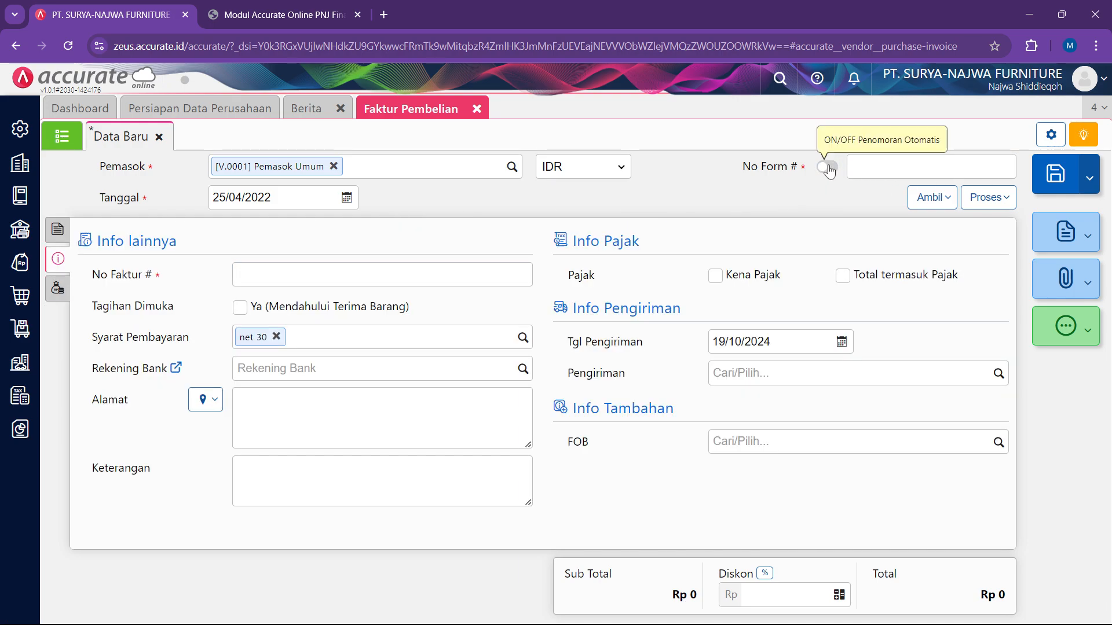
{"action": "left_click", "coordinate": [266, 279]}
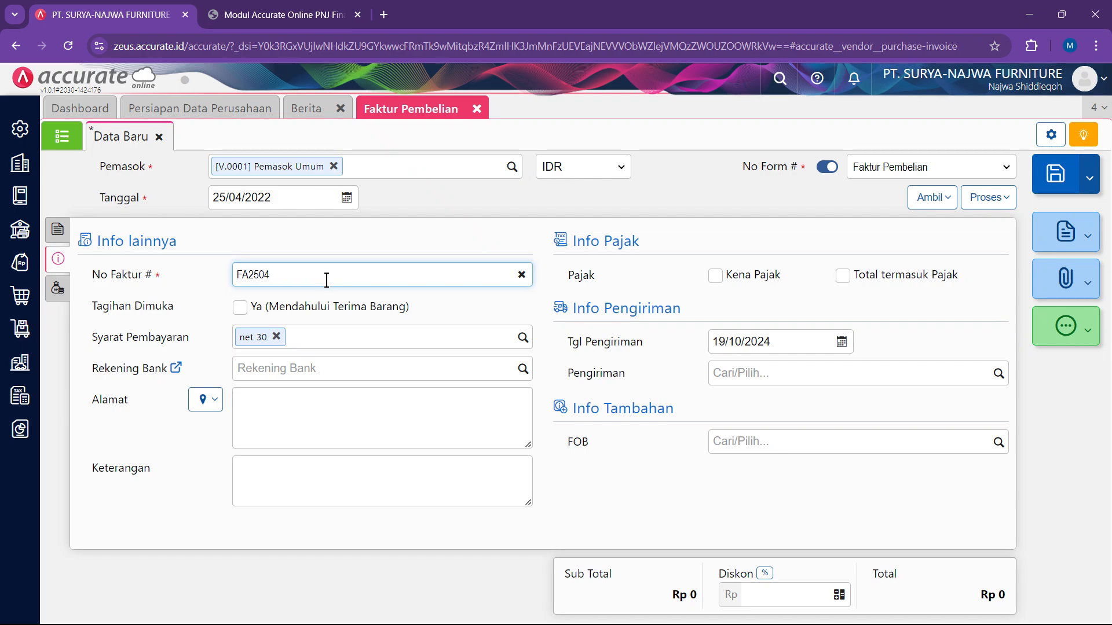
Add an asset purchase line to the invoice, accept creating the Pembelian Aset item and account, and name the asset AC Changhong.
{"action": "left_click", "coordinate": [57, 233]}
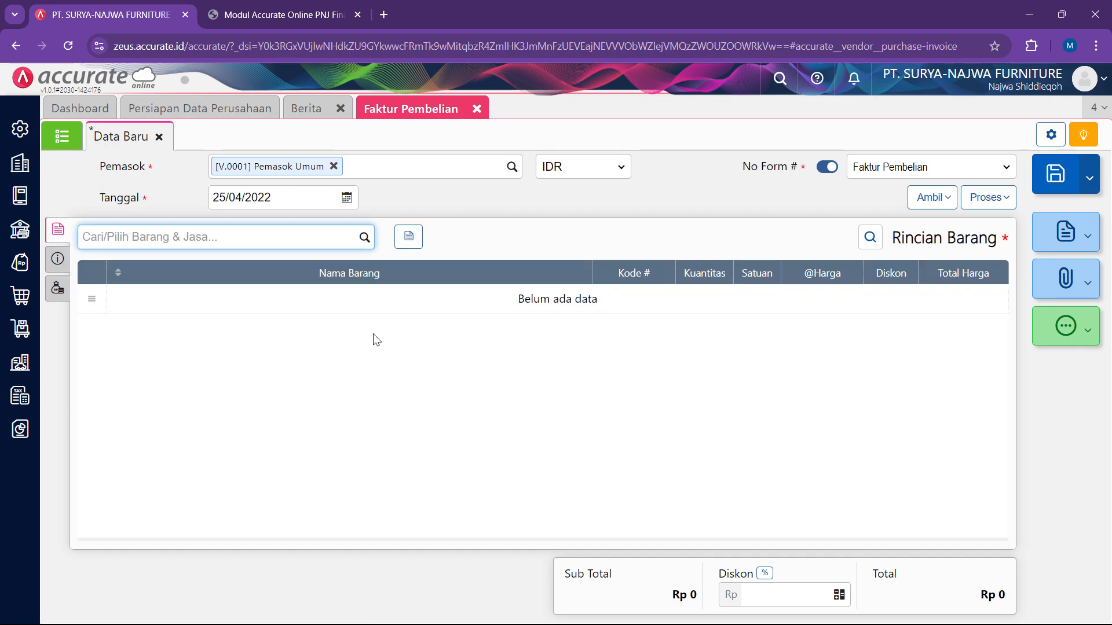
{"action": "left_click", "coordinate": [408, 237]}
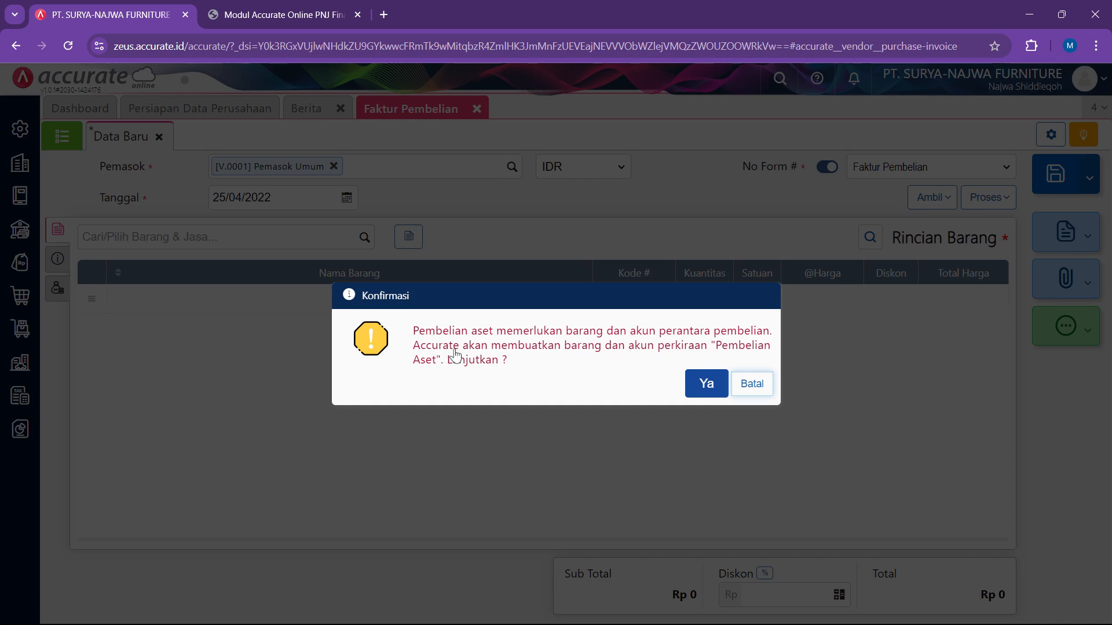
{"action": "left_click", "coordinate": [700, 389]}
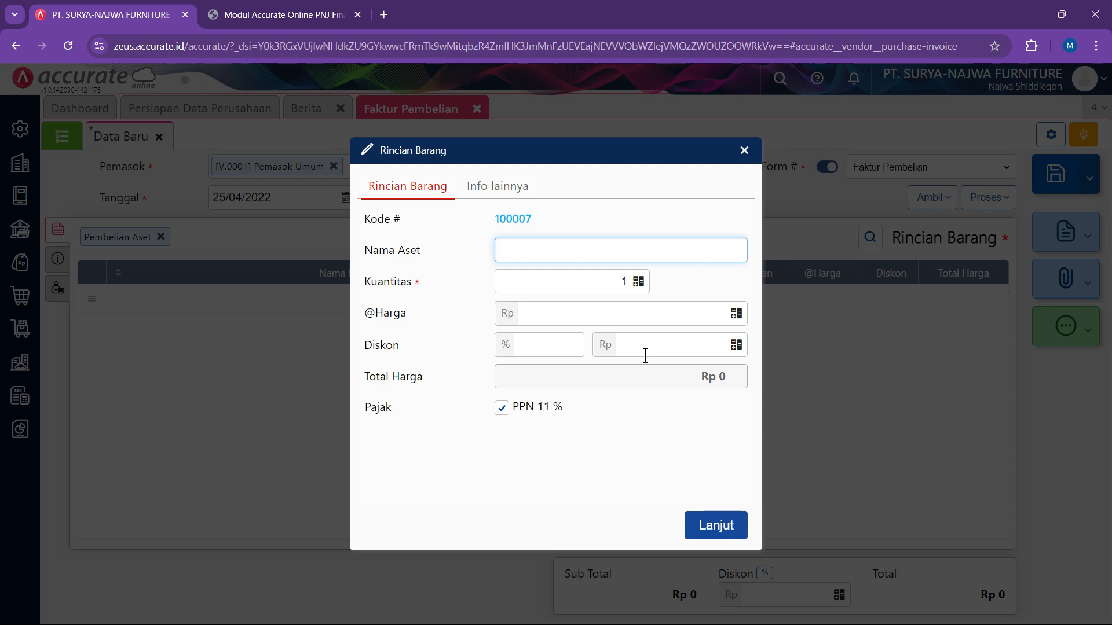
{"action": "type", "text": "AC ChangHong"}
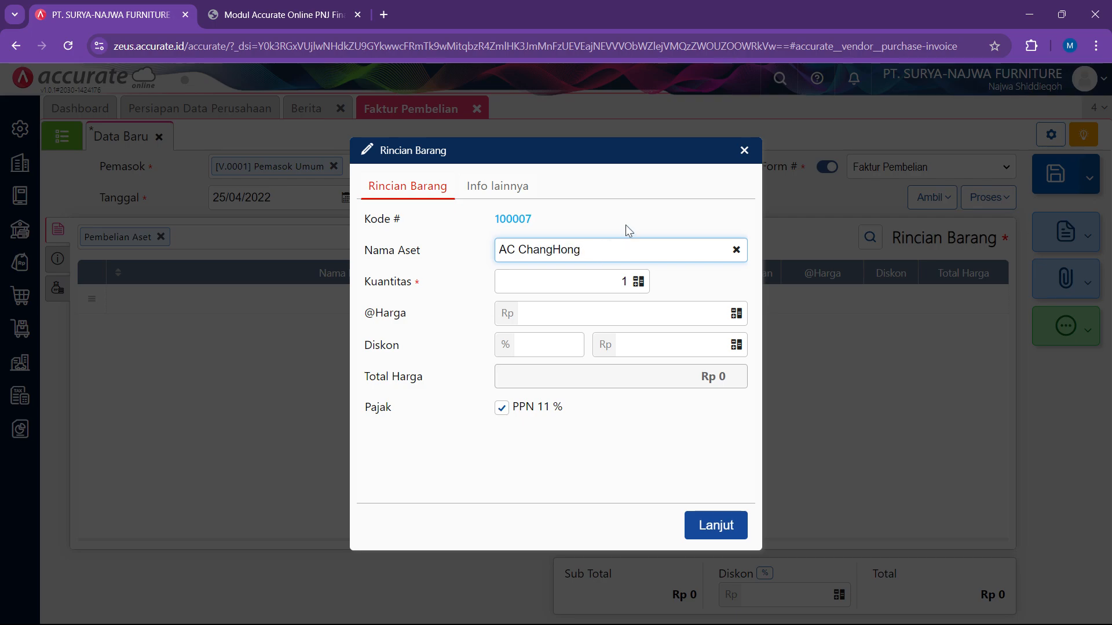
{"action": "left_click", "coordinate": [633, 224]}
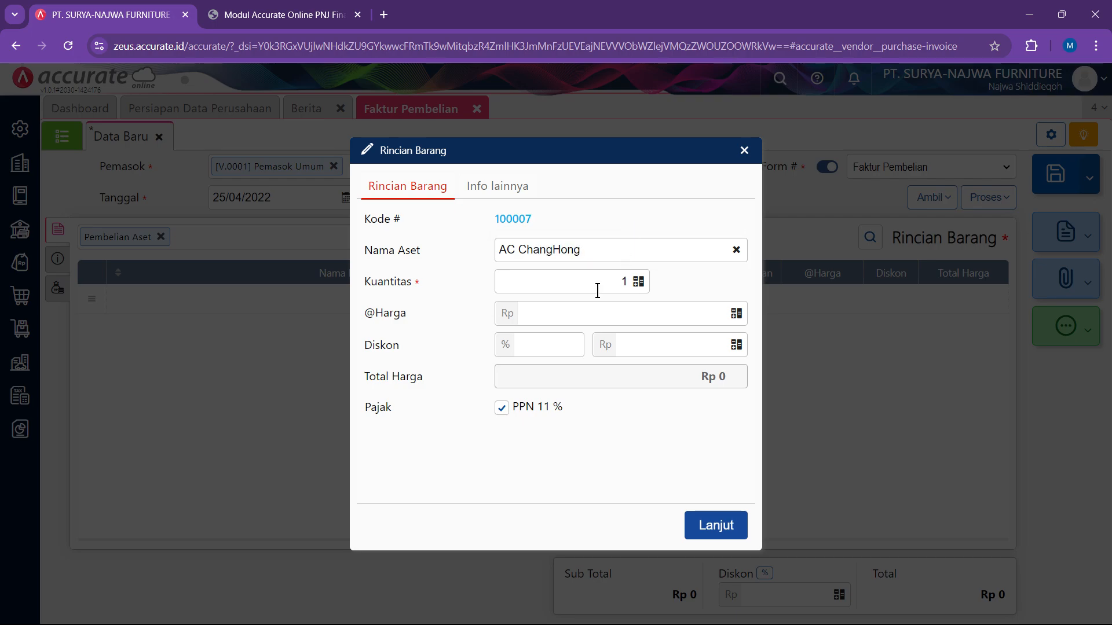
{"action": "left_click", "coordinate": [561, 248]}
{"action": "key", "text": "BackSpace"}
{"action": "type", "text": "h"}
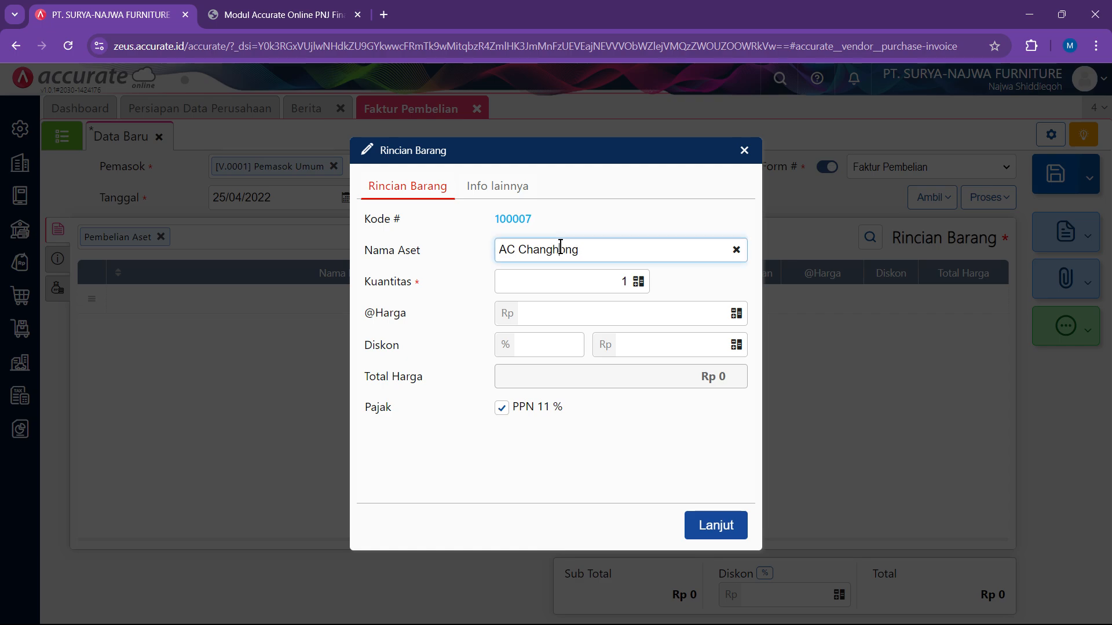
Set the asset's unit price to Rp 8.400.000, exclude PPN 11 %, and add the line to the invoice.
{"action": "left_click", "coordinate": [625, 276]}
{"action": "left_click", "coordinate": [619, 320]}
{"action": "type", "text": "8"}
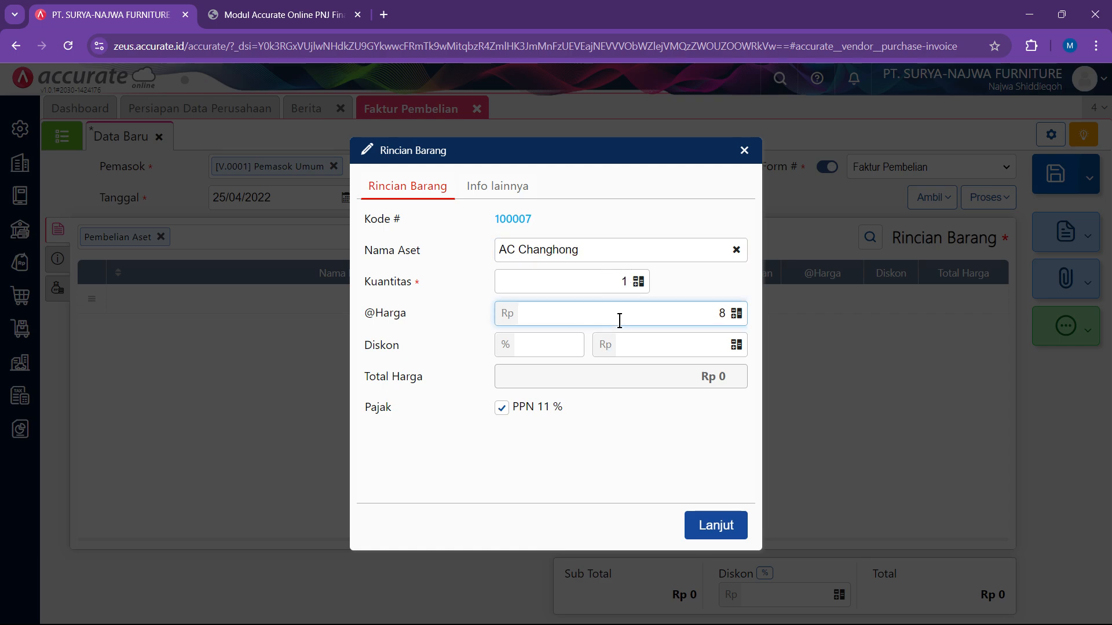
{"action": "type", "text": ".400.000"}
{"action": "left_click", "coordinate": [703, 419]}
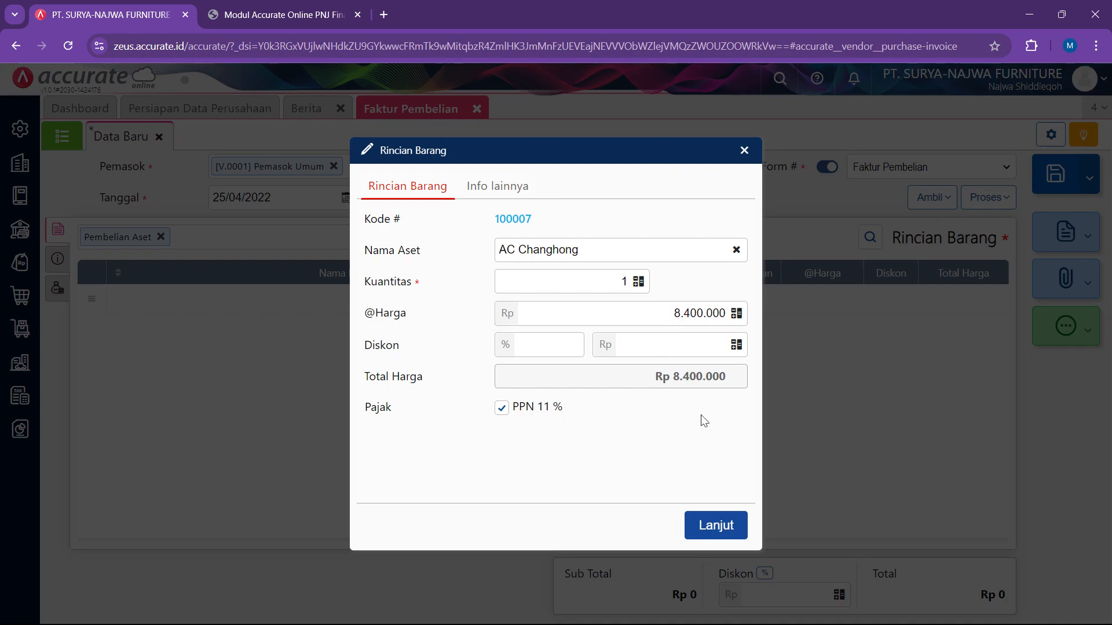
{"action": "left_click", "coordinate": [502, 408]}
{"action": "left_click", "coordinate": [690, 524]}
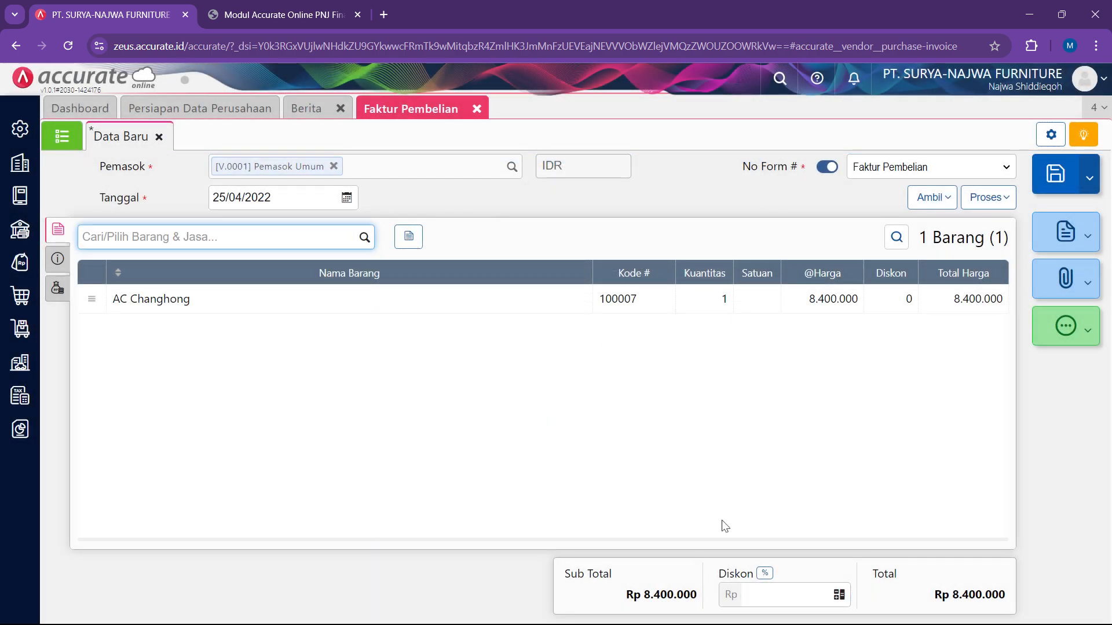
Process the invoice into a purchase payment from Bank Mandiri IDR, with Transfer Bank as the payment method.
{"action": "left_click", "coordinate": [983, 203]}
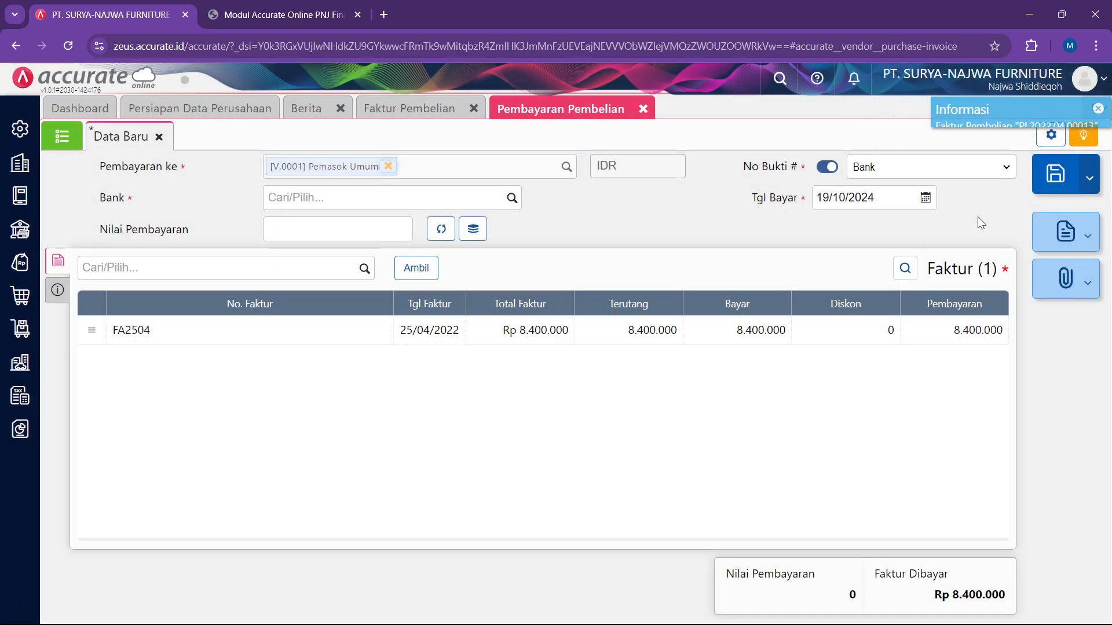
{"action": "left_click", "coordinate": [512, 198]}
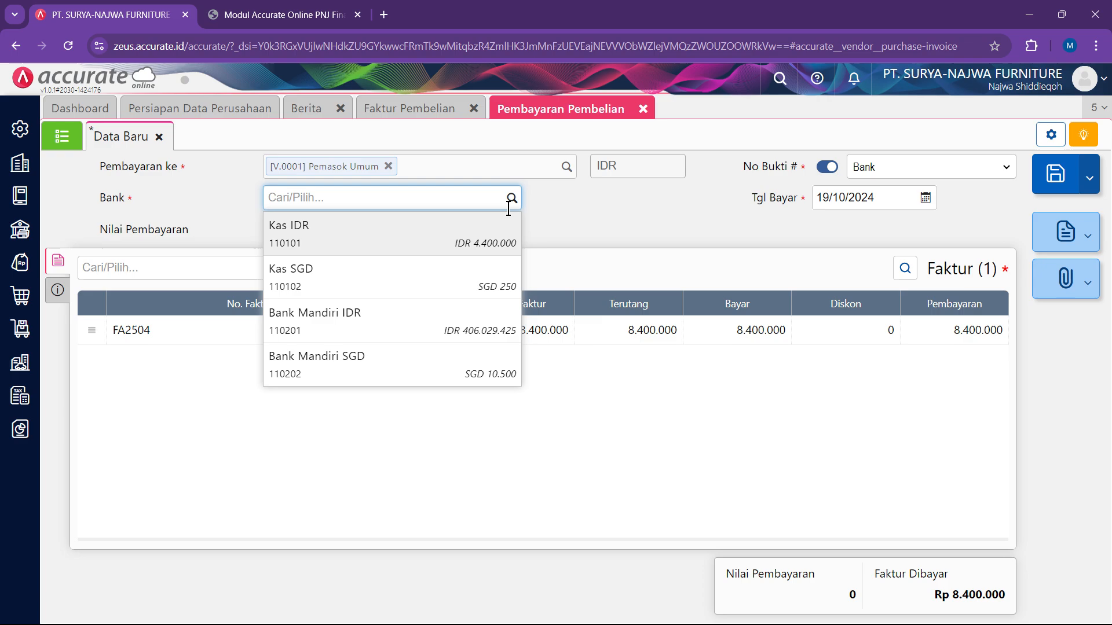
{"action": "left_click", "coordinate": [417, 320]}
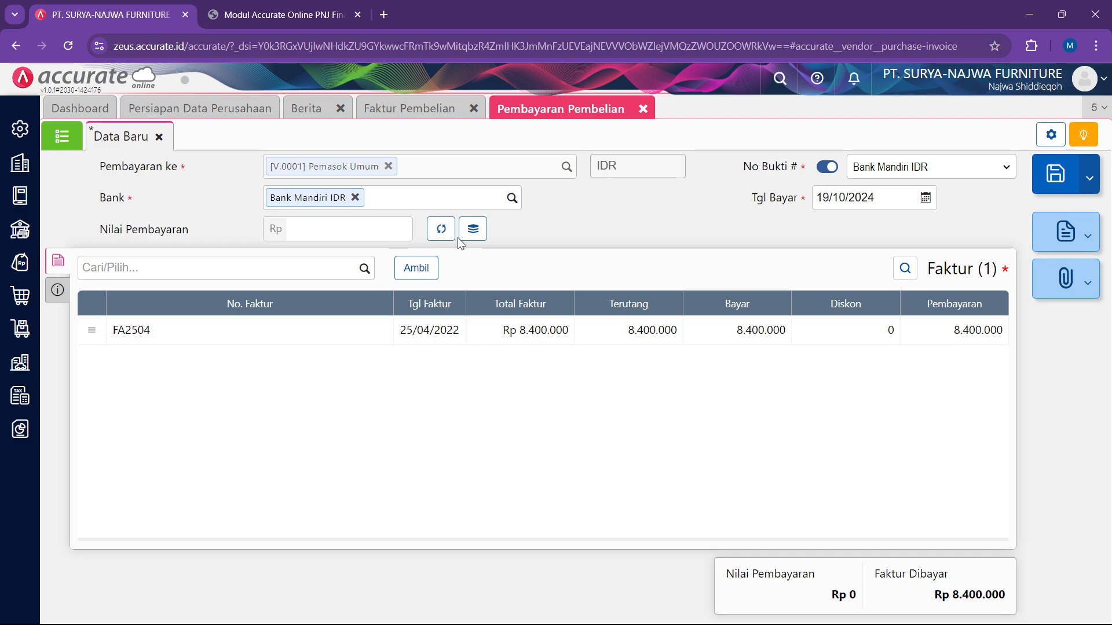
{"action": "left_click", "coordinate": [58, 289]}
{"action": "left_click", "coordinate": [336, 310]}
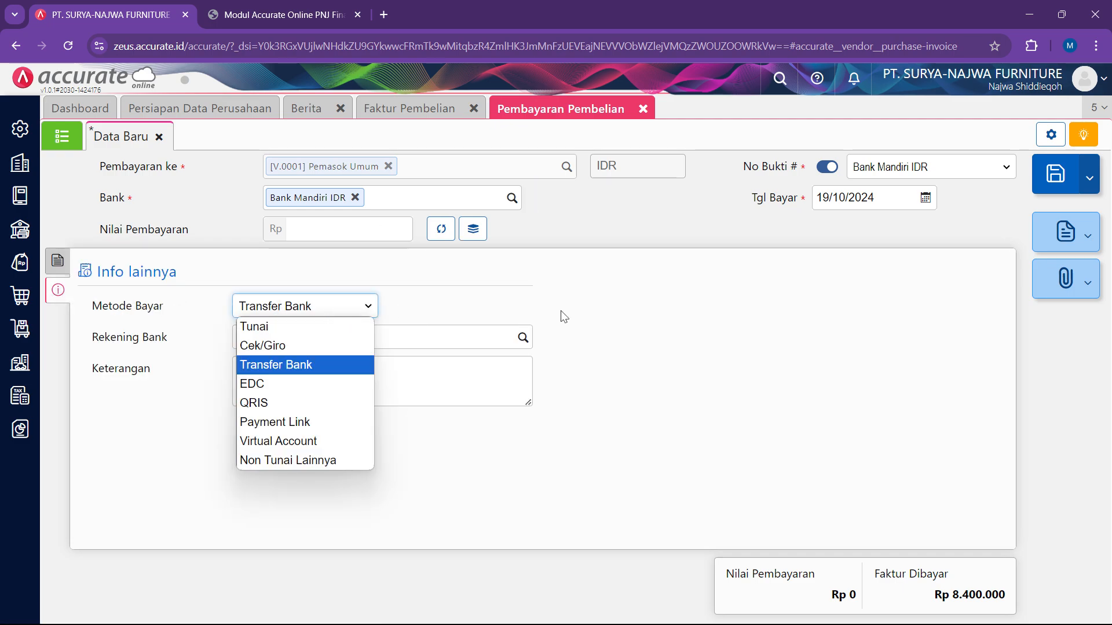
{"action": "left_click", "coordinate": [511, 300]}
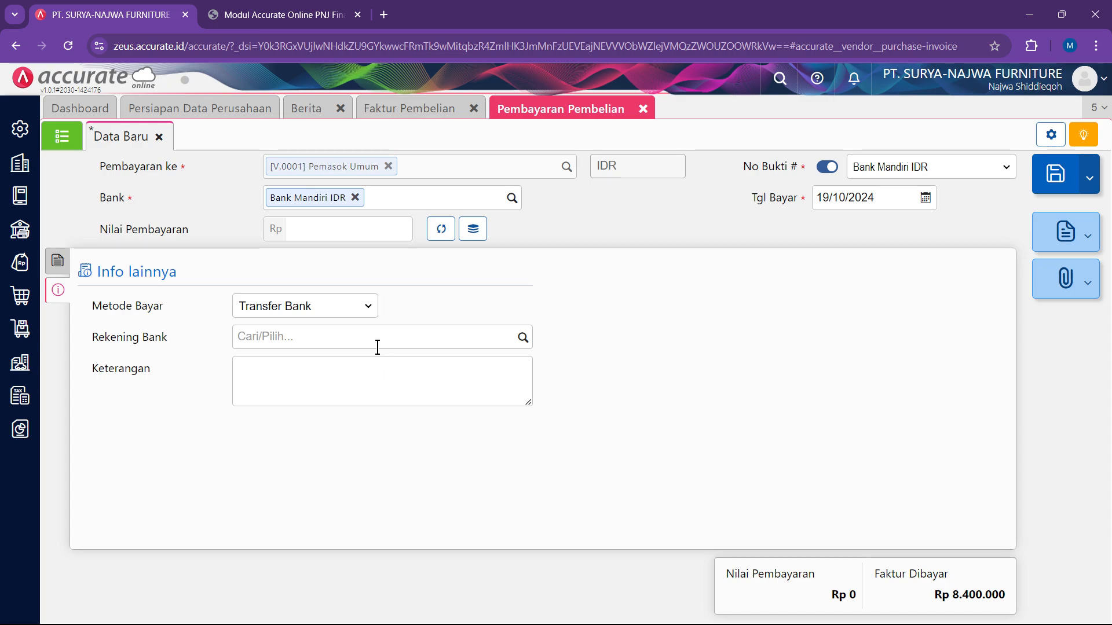
Set the payment date to 25/04/2022 and fill in the payment value of Rp 8.400.000 from invoice FA2504.
{"action": "left_click", "coordinate": [58, 262]}
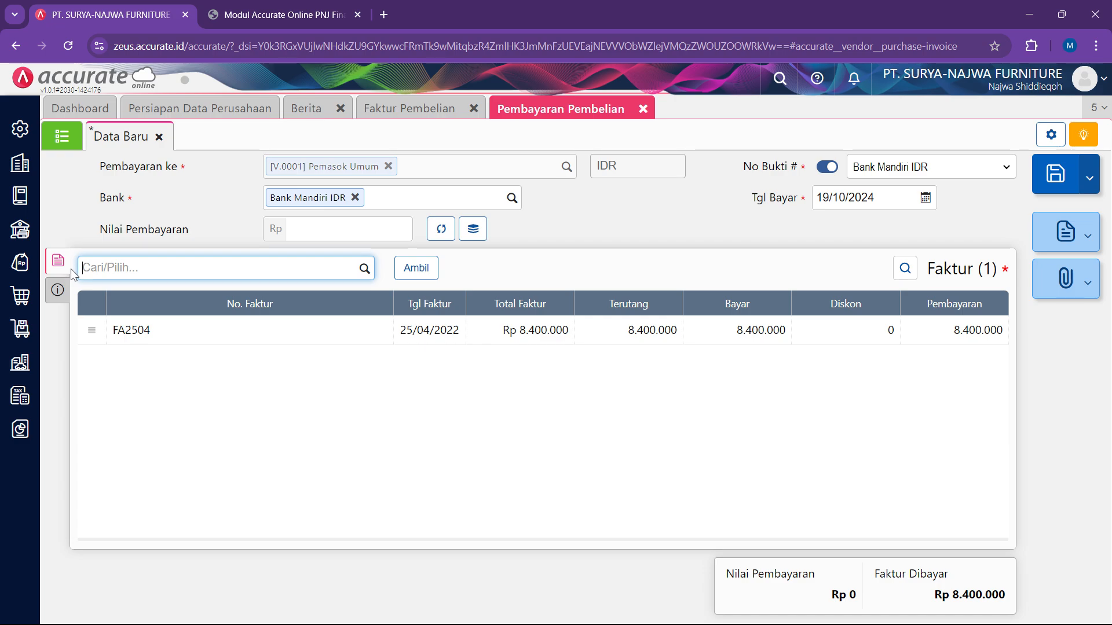
{"action": "left_click", "coordinate": [841, 199]}
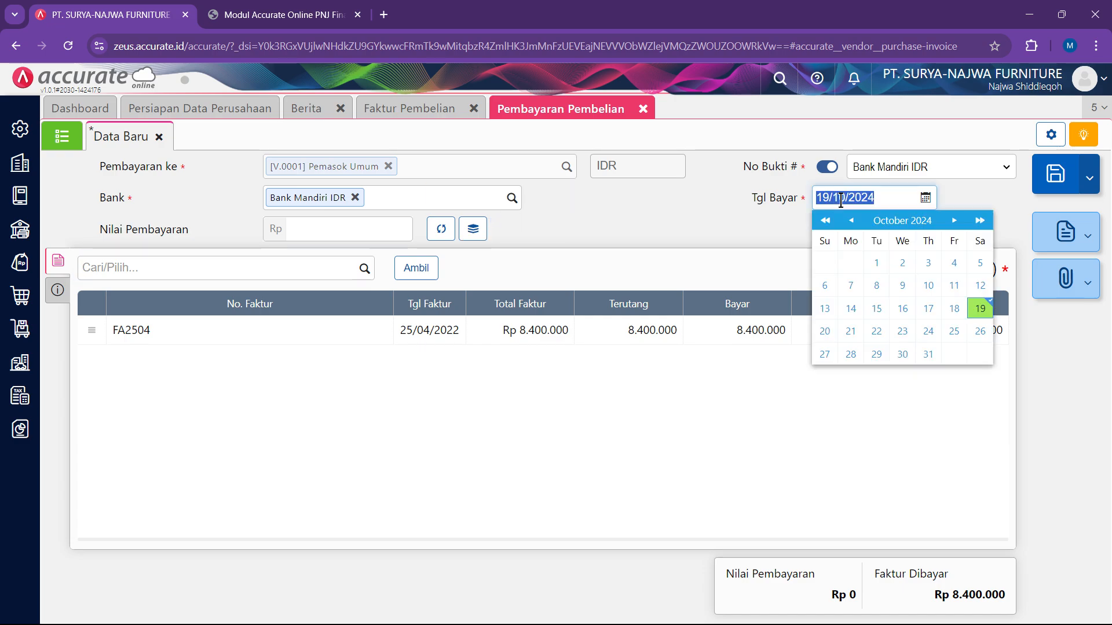
{"action": "type", "text": "25/"}
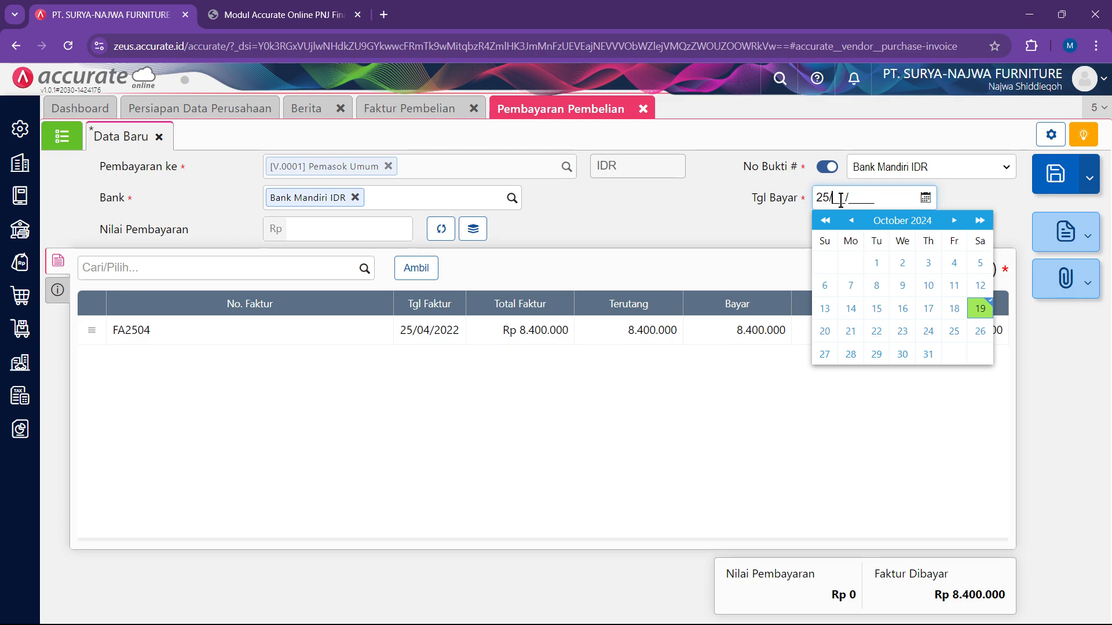
{"action": "type", "text": "04/2022"}
{"action": "left_click", "coordinate": [443, 232]}
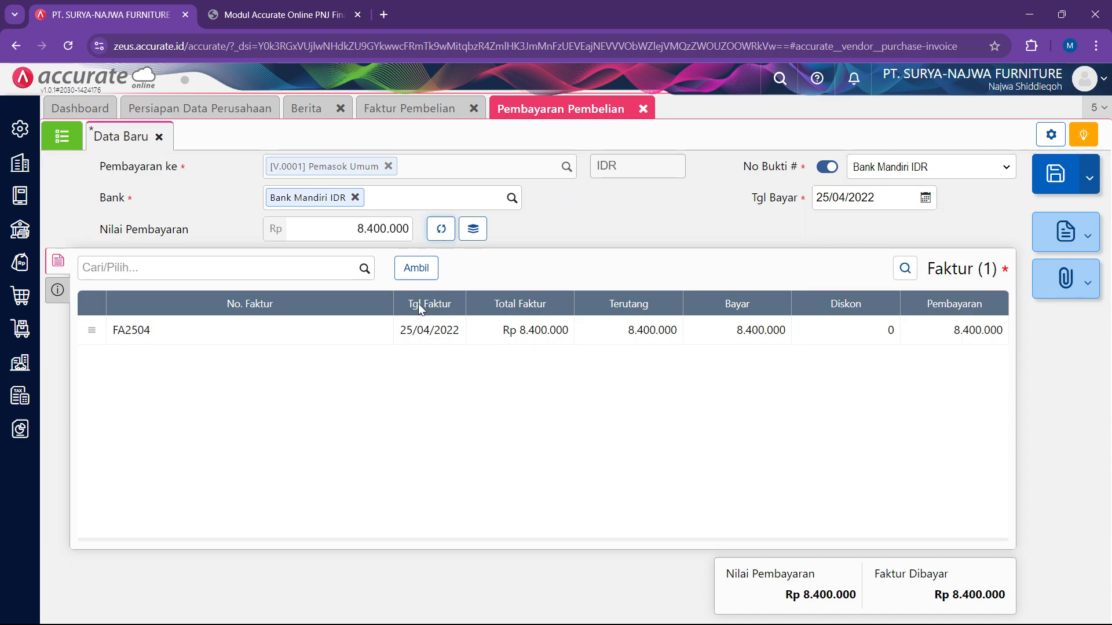
Save the purchase payment, then close the purchase payment and purchase invoice forms.
{"action": "left_click", "coordinate": [57, 294]}
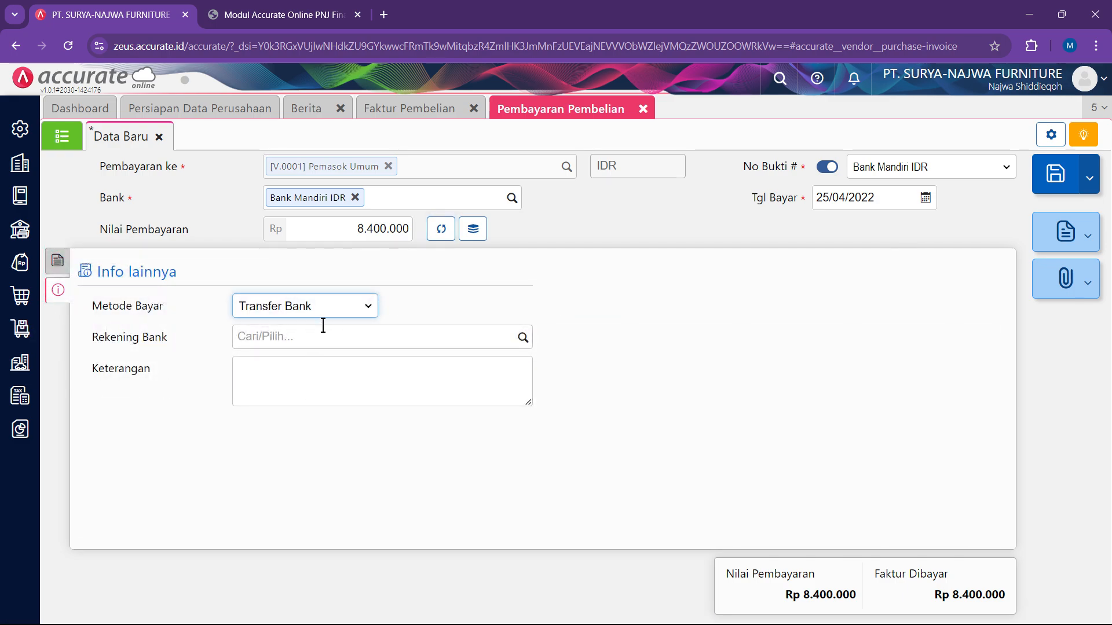
{"action": "left_click", "coordinate": [57, 260]}
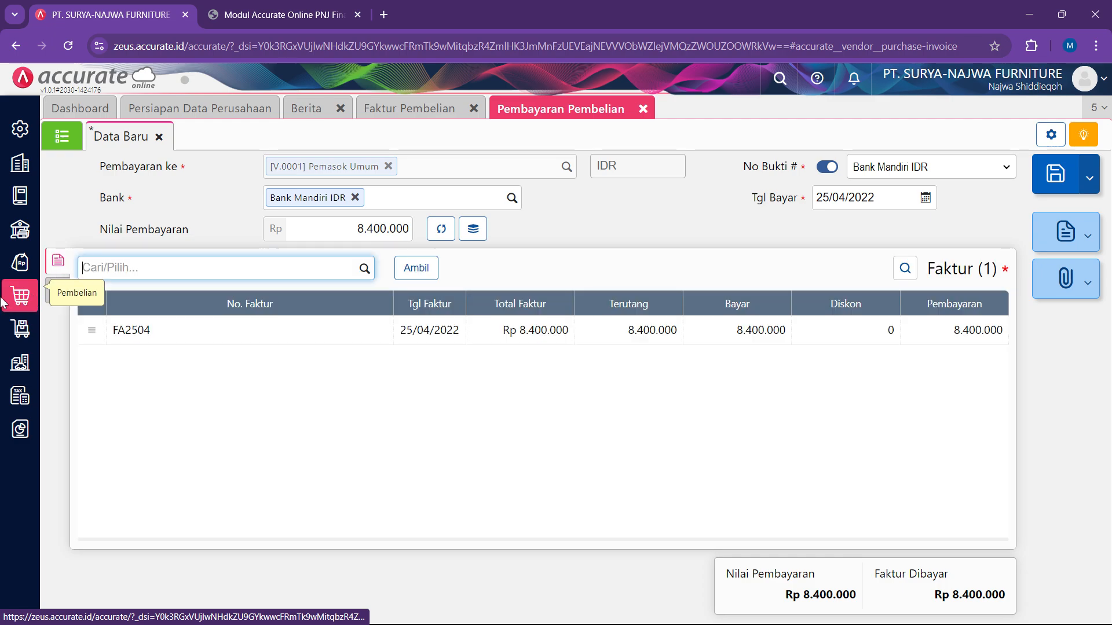
{"action": "left_click", "coordinate": [1055, 173]}
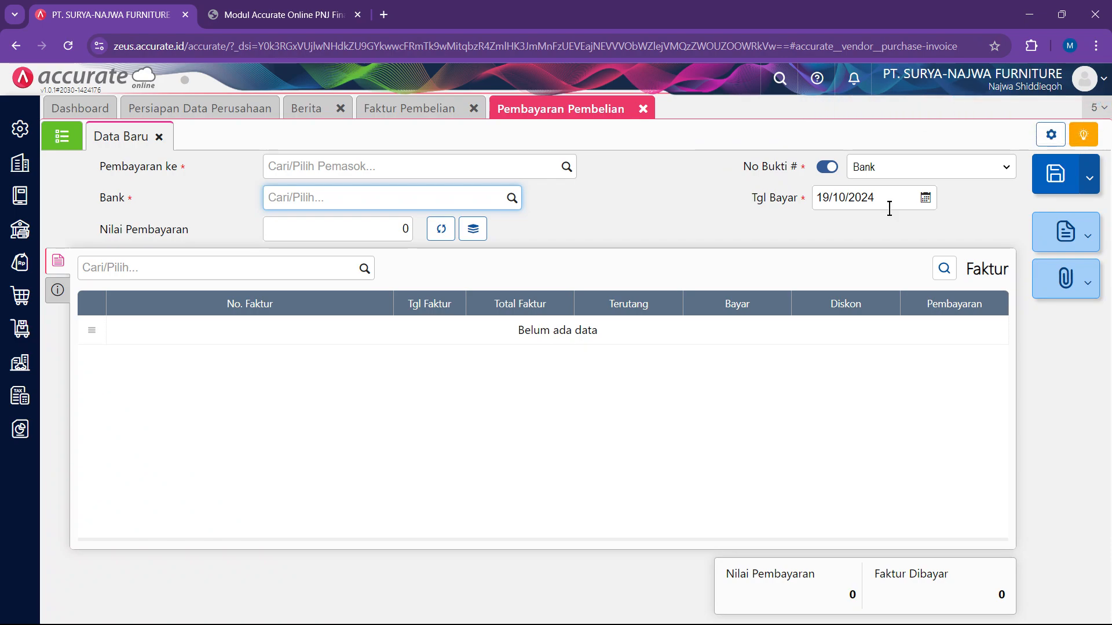
{"action": "left_click", "coordinate": [642, 111]}
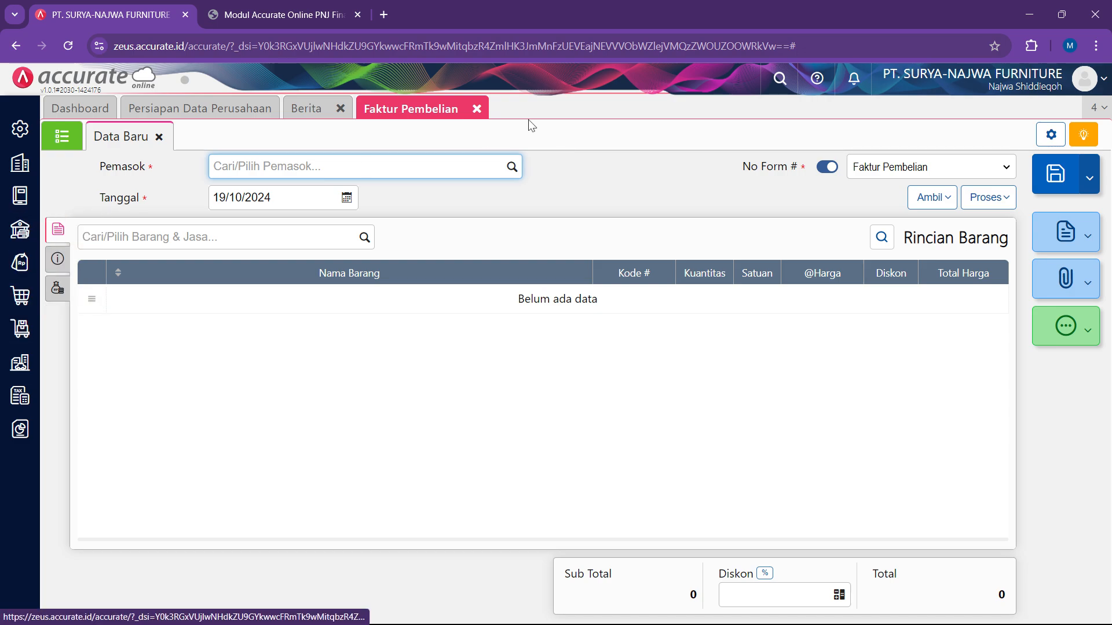
{"action": "left_click", "coordinate": [476, 109]}
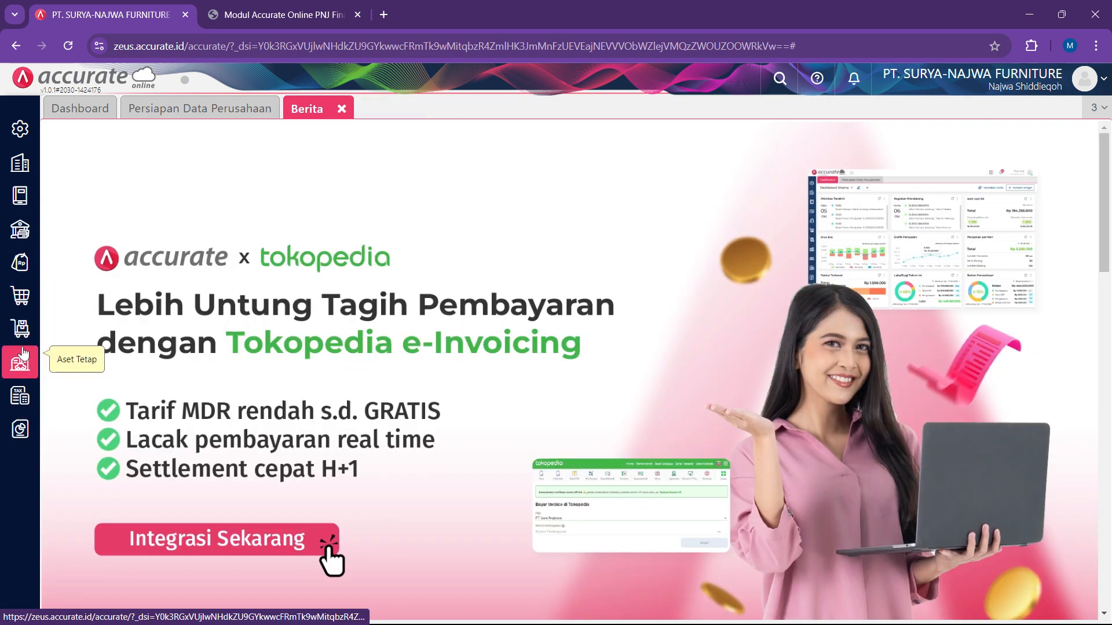
Open the draft AC Changhong record from the Aset Tetap list, discarding the blank new asset form.
{"action": "left_click", "coordinate": [22, 354]}
{"action": "left_click", "coordinate": [103, 379]}
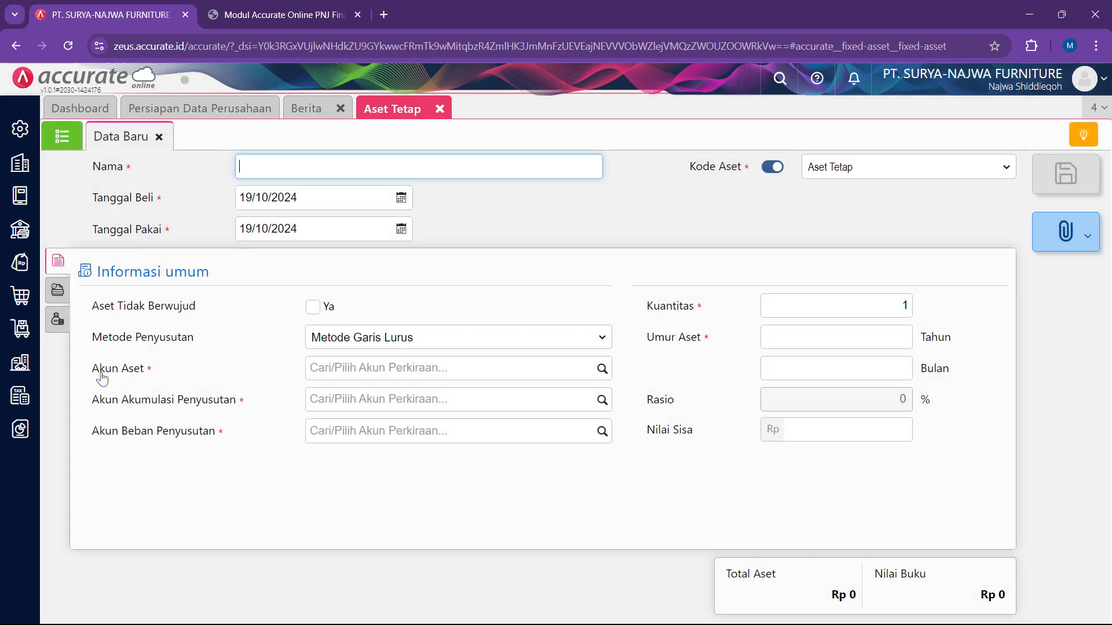
{"action": "left_click", "coordinate": [63, 136]}
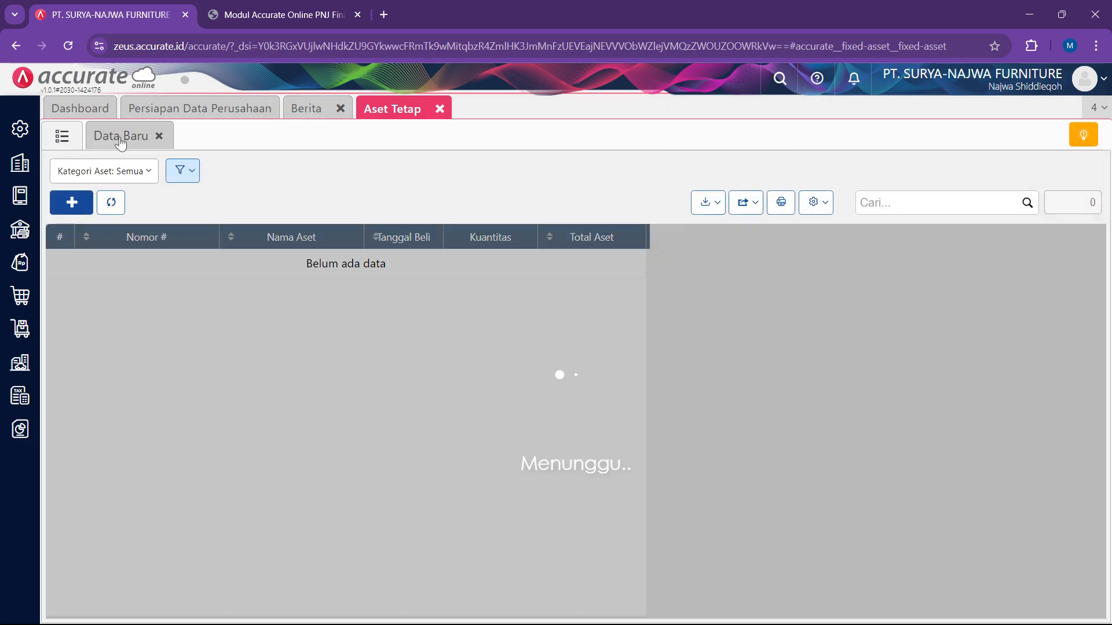
{"action": "left_click", "coordinate": [159, 137]}
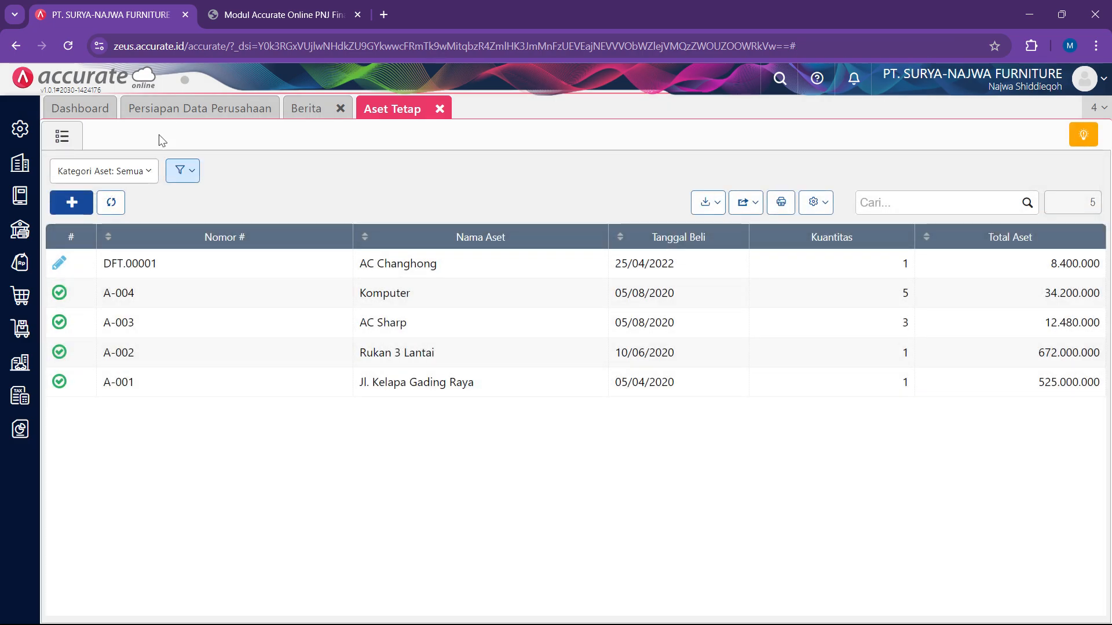
{"action": "left_click", "coordinate": [429, 265]}
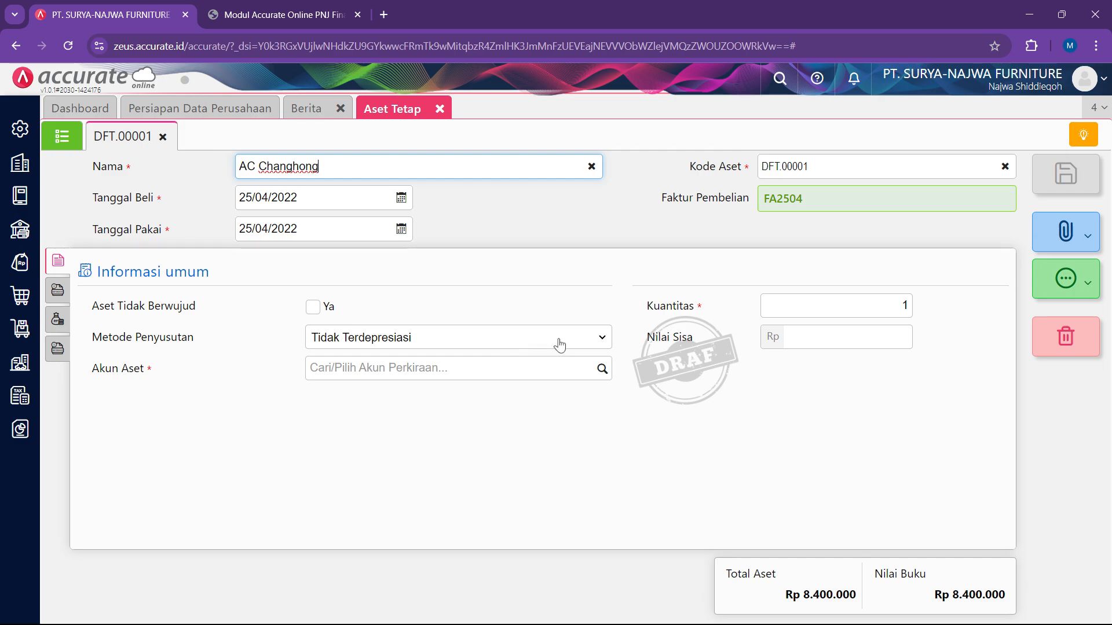
Set the depreciation method to Metode Garis Lurus, the asset account to 120103 Peralatan and accumulated depreciation to 120202 Akum Penyust Peralatan.
{"action": "left_click", "coordinate": [583, 341]}
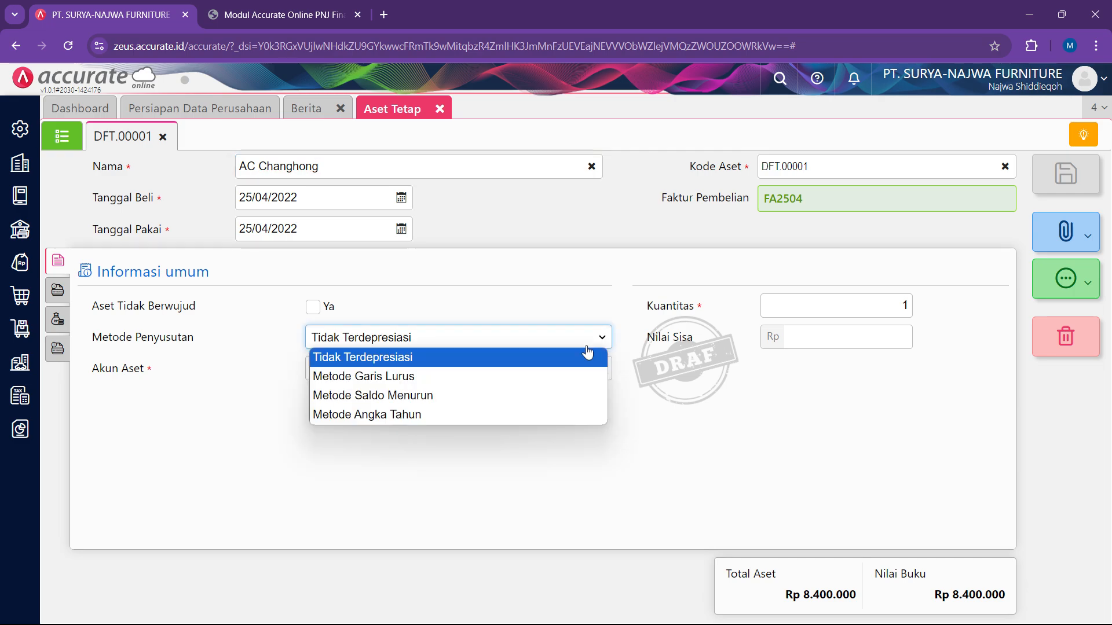
{"action": "left_click", "coordinate": [553, 377]}
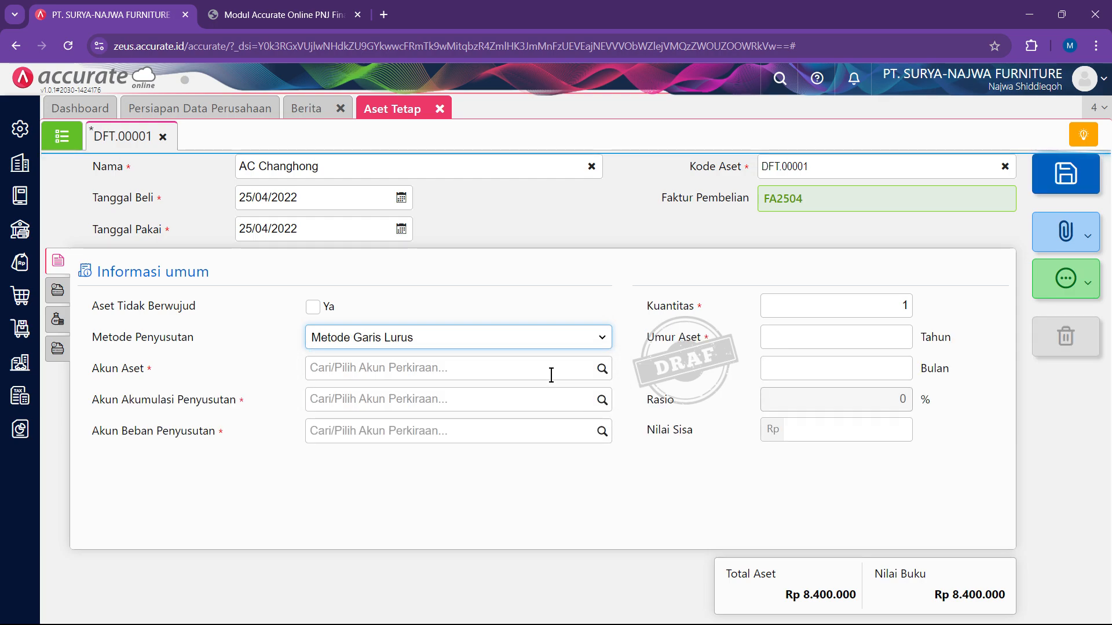
{"action": "left_click", "coordinate": [600, 368]}
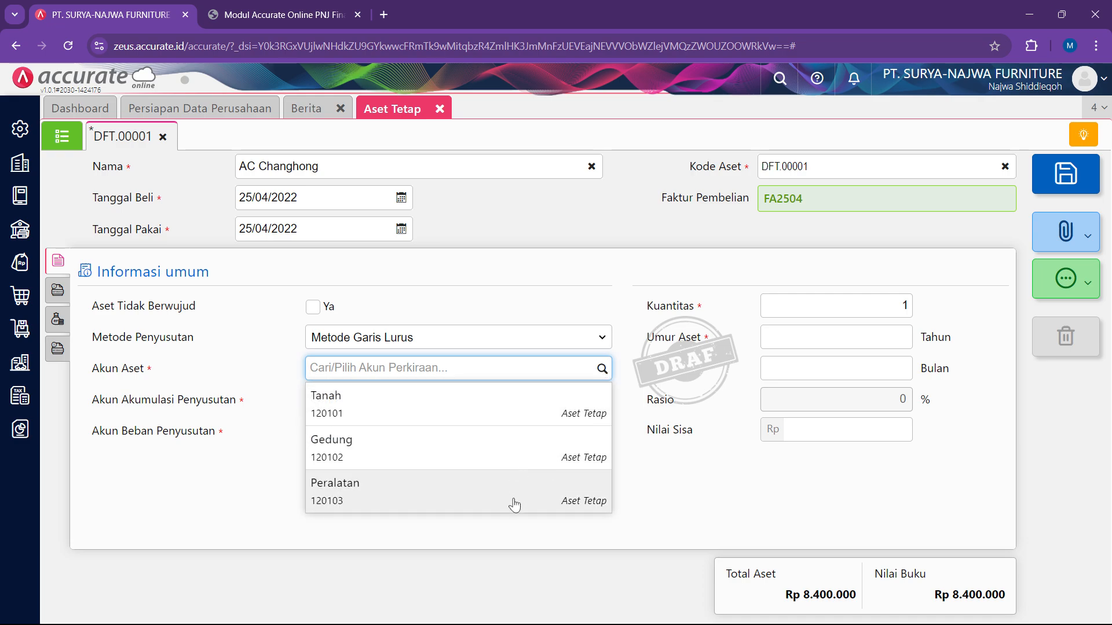
{"action": "left_click", "coordinate": [505, 491]}
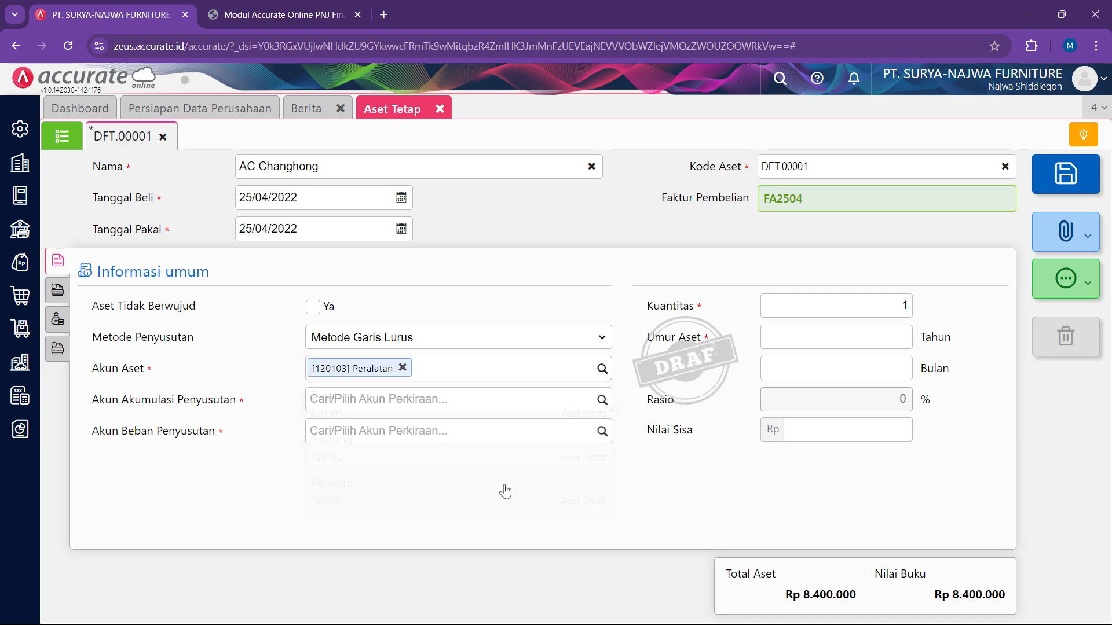
{"action": "left_click", "coordinate": [603, 399]}
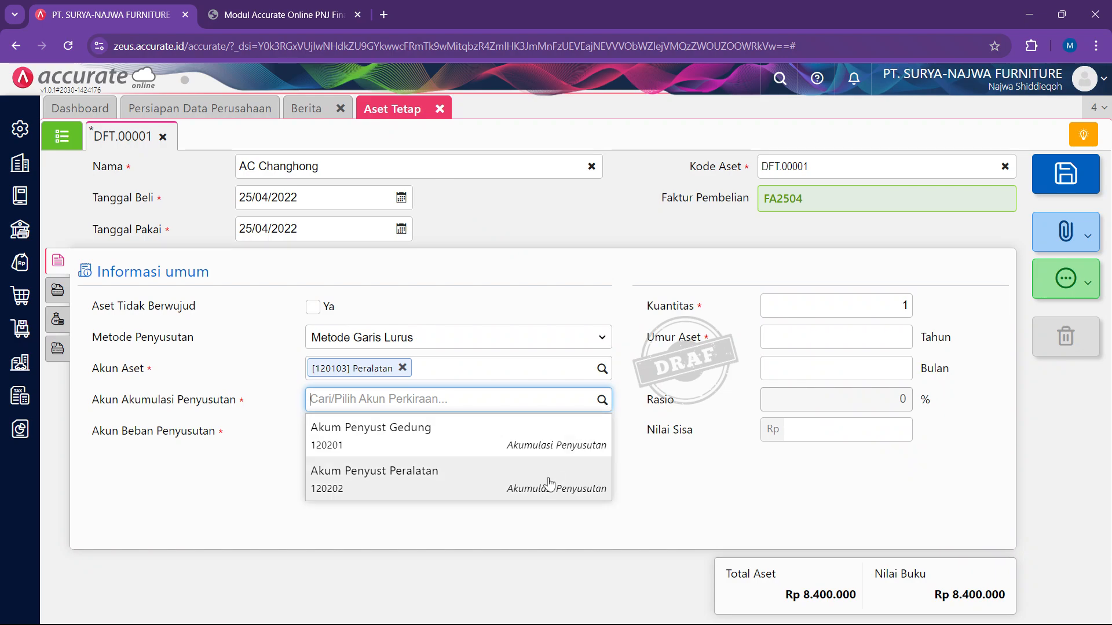
{"action": "left_click", "coordinate": [578, 478]}
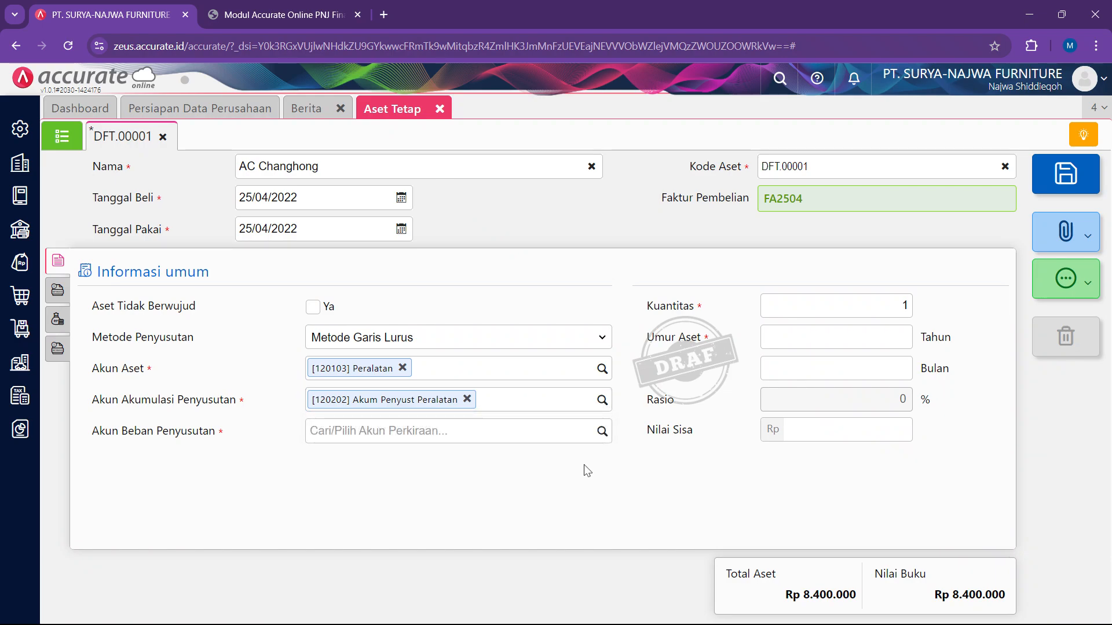
Find and assign 610202 Beban Penyust Peralatan as the asset's depreciation expense account.
{"action": "left_click", "coordinate": [601, 433]}
{"action": "scroll", "coordinate": [507, 507], "scroll_direction": "down", "scroll_amount": 2}
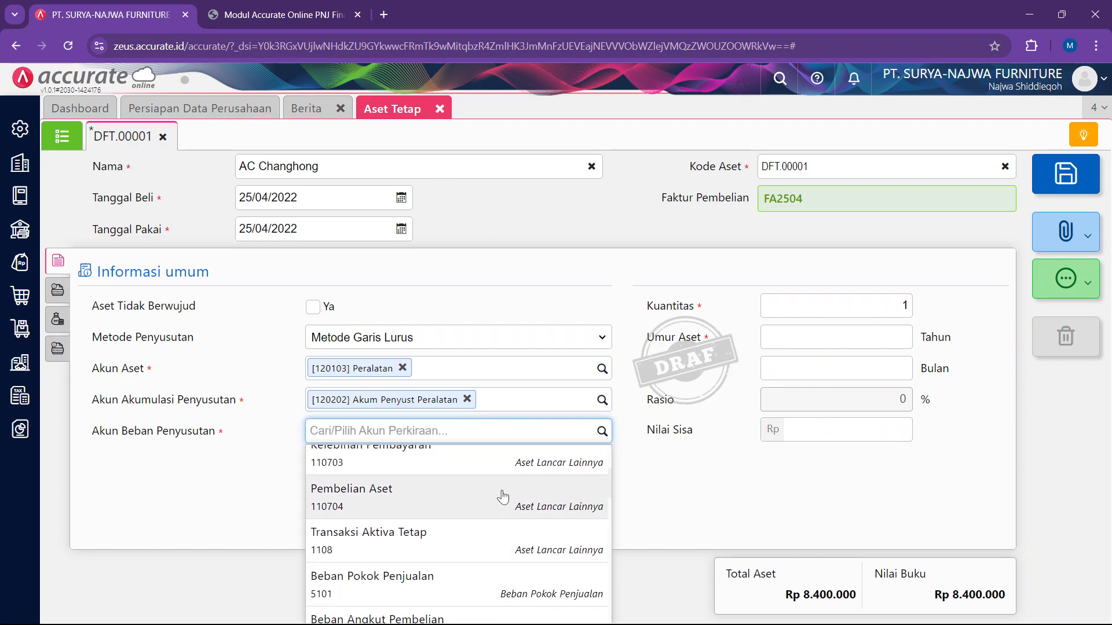
{"action": "type", "text": "beb"}
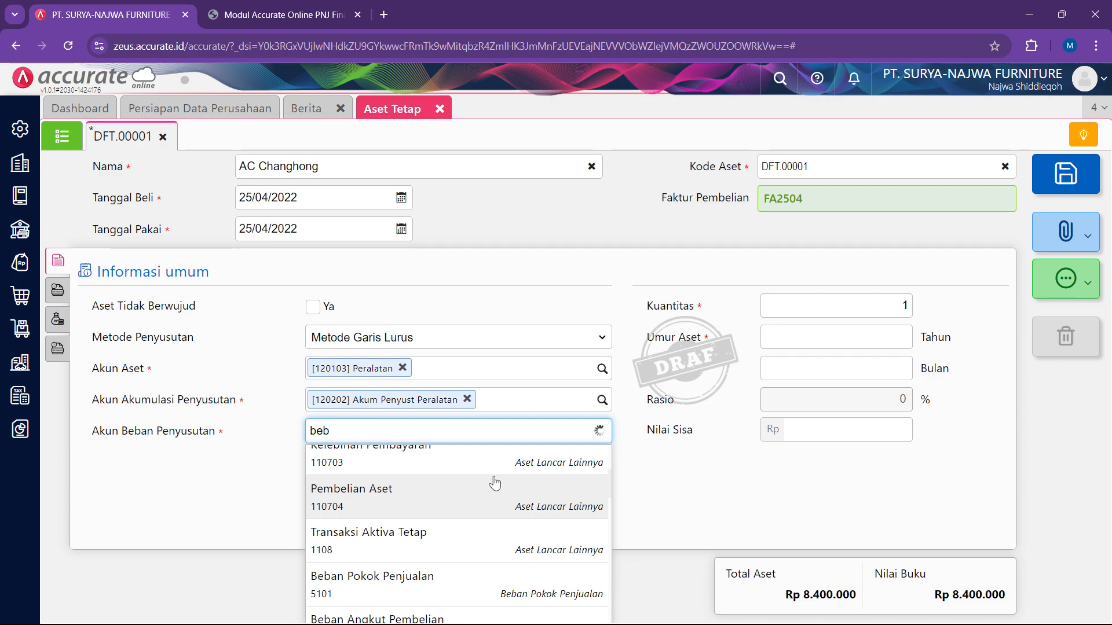
{"action": "scroll", "coordinate": [469, 510], "scroll_direction": "up", "scroll_amount": 2}
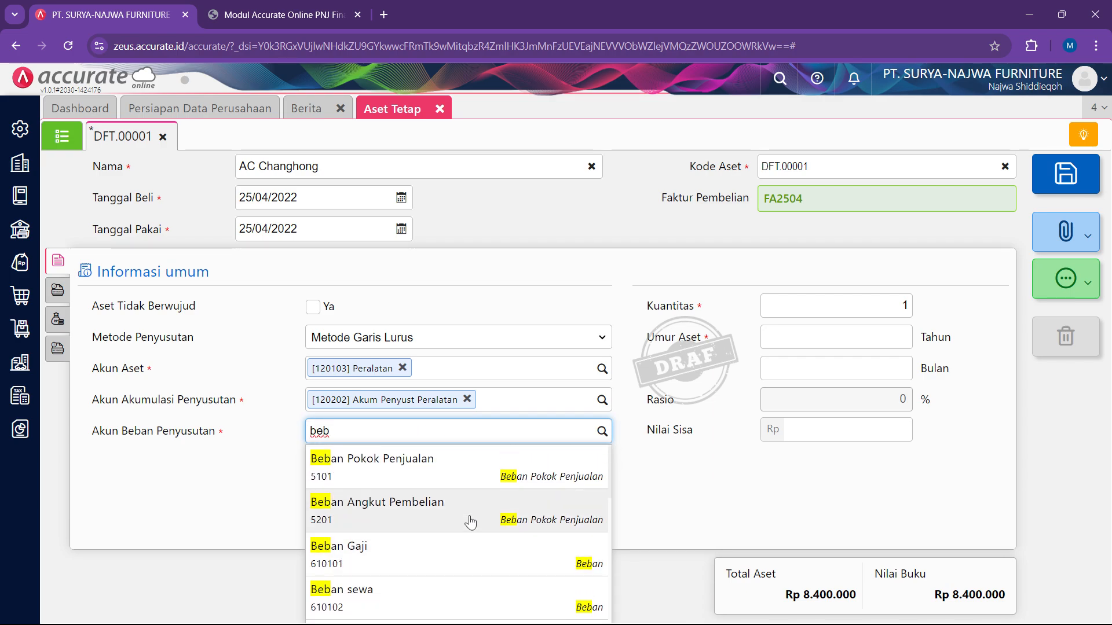
{"action": "type", "text": "an peny"}
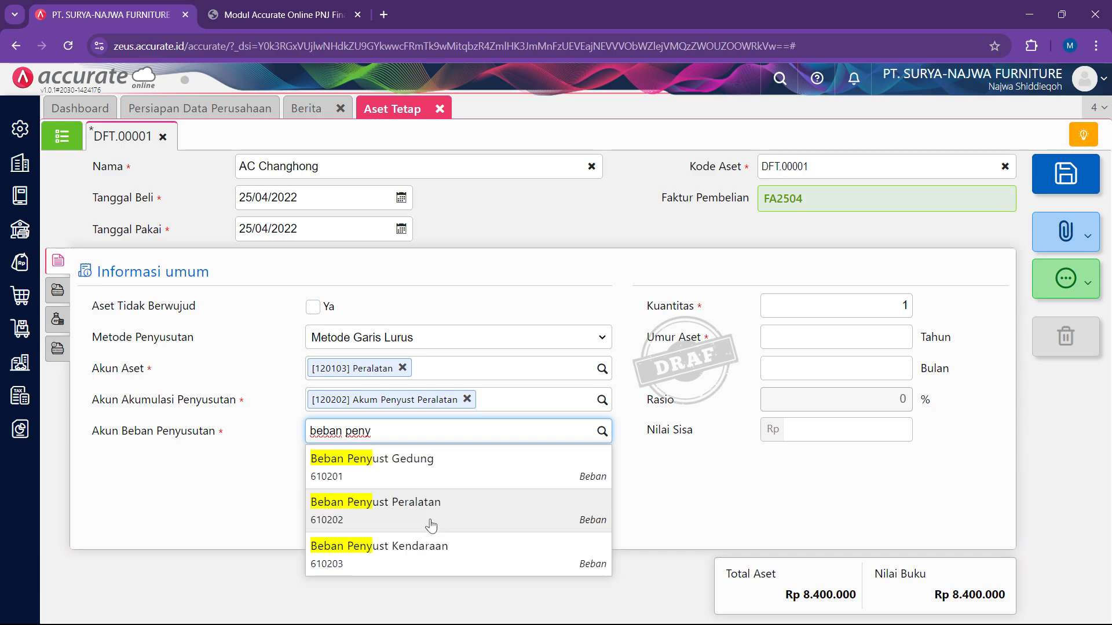
{"action": "left_click", "coordinate": [431, 525]}
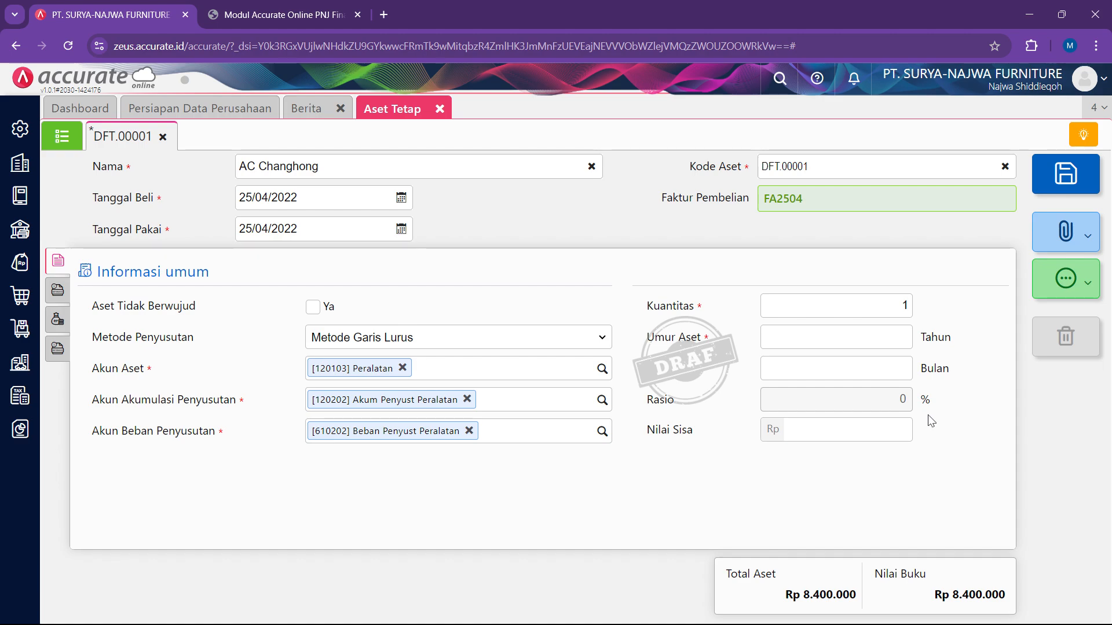
Set the useful life of AC Changhong to 5 years.
{"action": "left_click", "coordinate": [892, 340]}
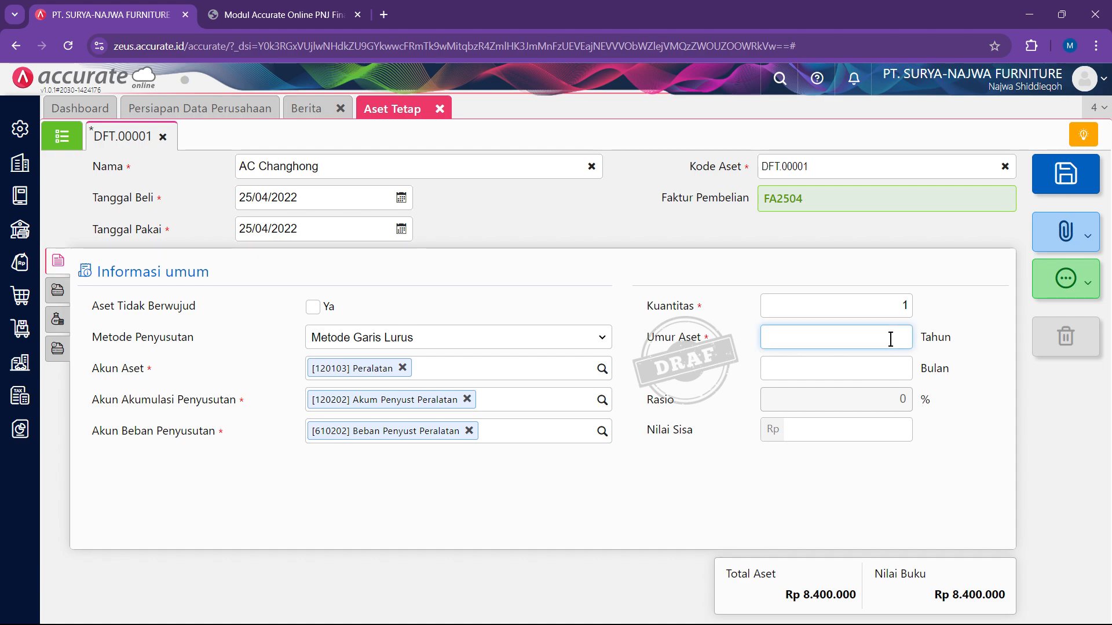
{"action": "type", "text": "5"}
{"action": "left_click", "coordinate": [834, 501]}
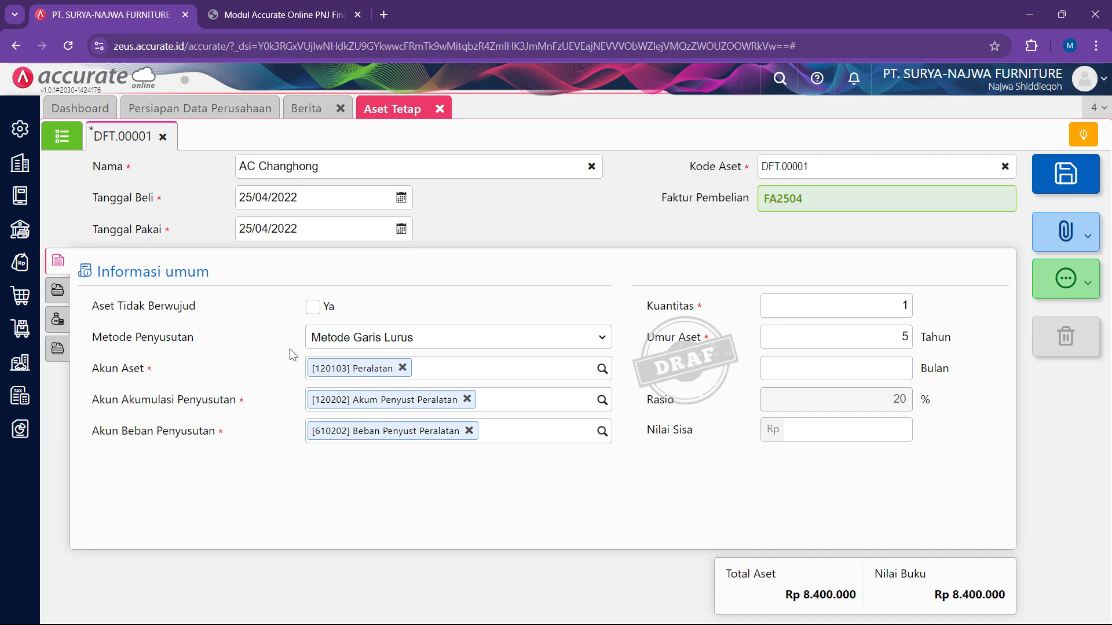
Assign AC Changhong to the Peralatan asset category, save the fixed asset and close Aset Tetap.
{"action": "left_click", "coordinate": [53, 291]}
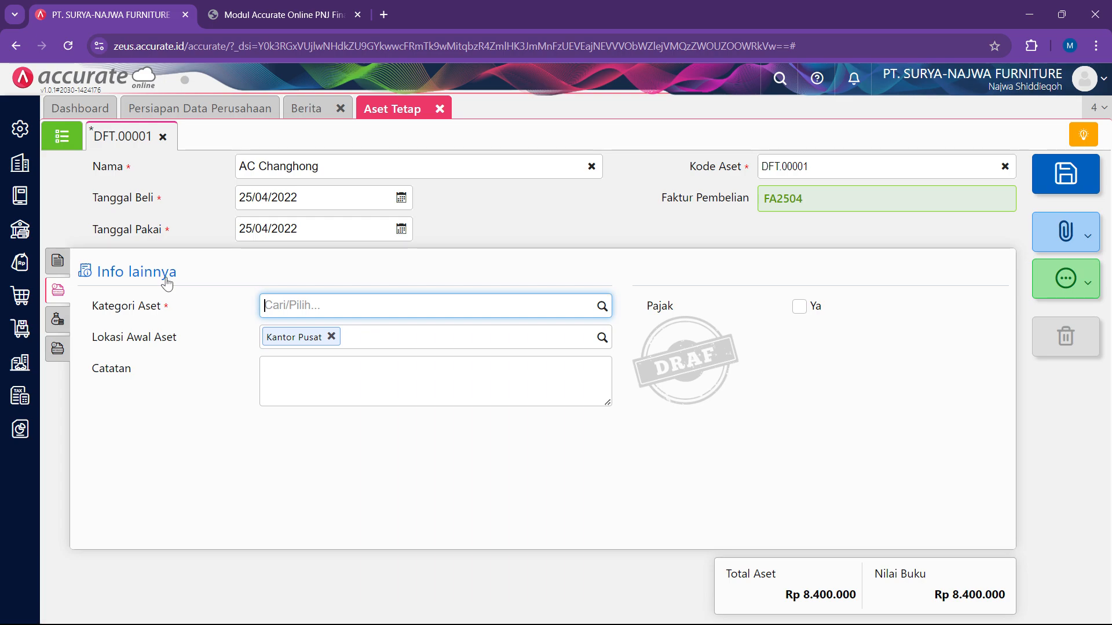
{"action": "left_click", "coordinate": [602, 306]}
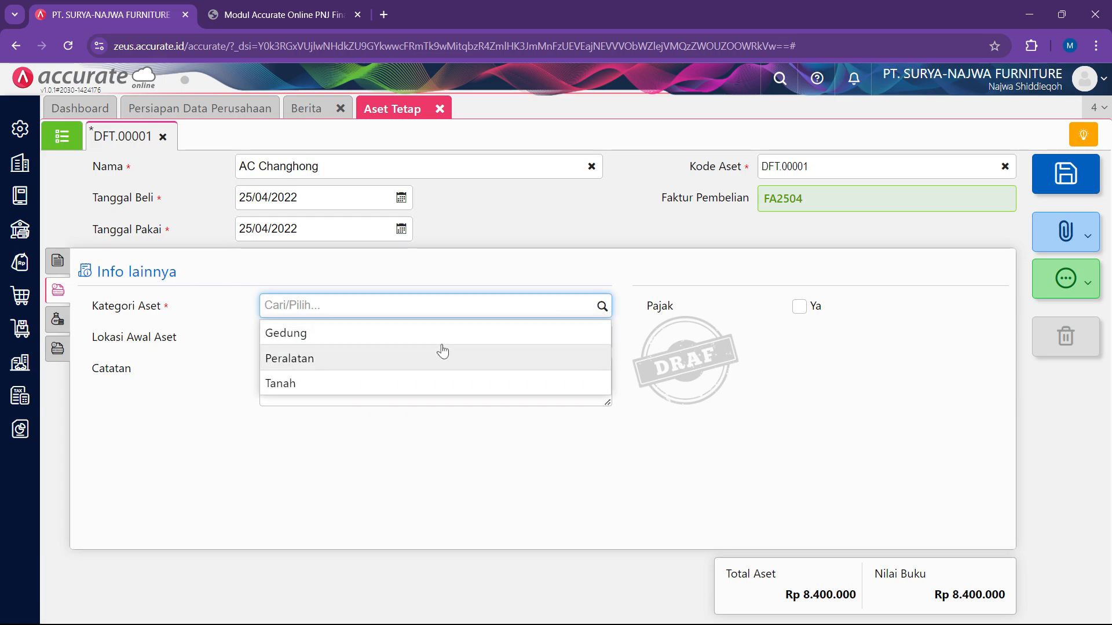
{"action": "left_click", "coordinate": [443, 356]}
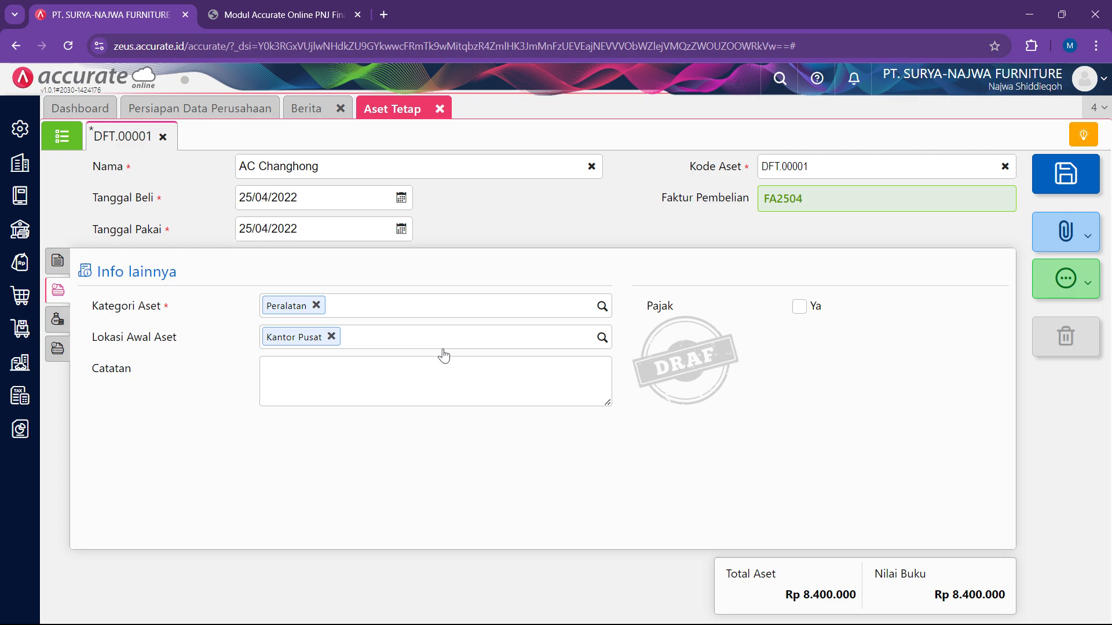
{"action": "left_click", "coordinate": [1070, 174]}
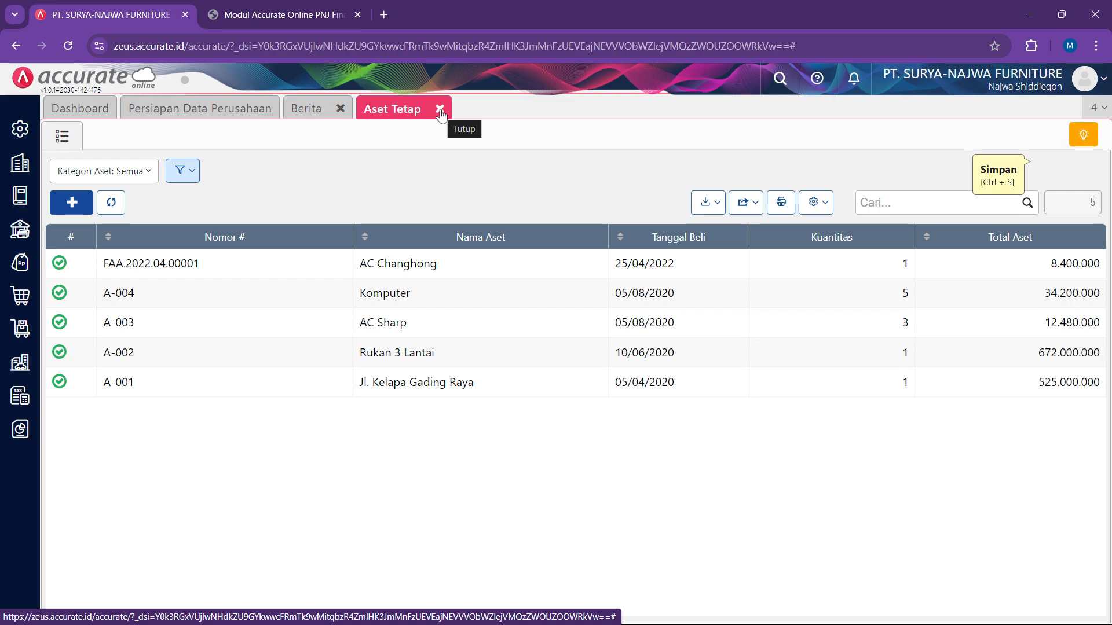
{"action": "left_click", "coordinate": [440, 109]}
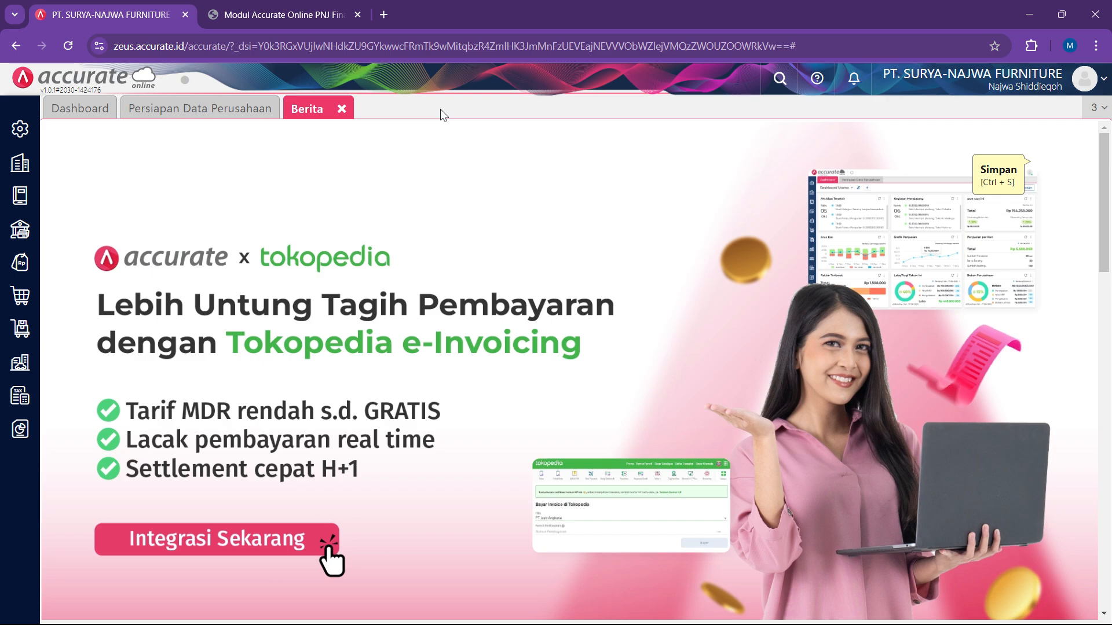
{"action": "key", "text": "alt+Tab"}
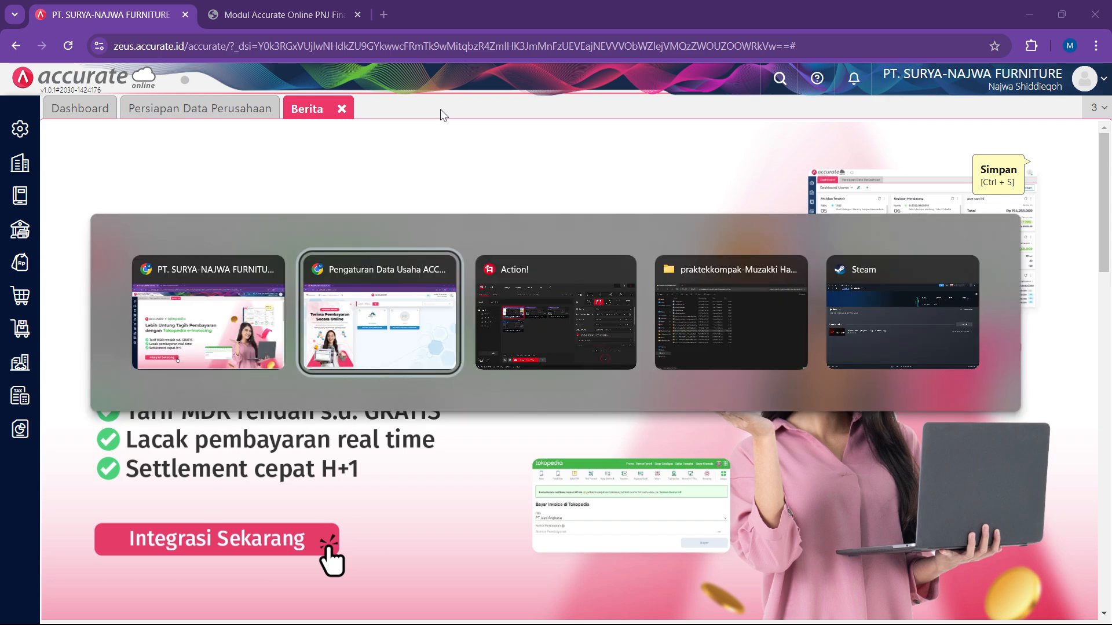
{"action": "key", "text": "alt+Tab"}
{"action": "key", "text": "alt+Tab"}
{"action": "key", "text": "alt+Tab"}
{"action": "key", "text": "alt+Tab"}
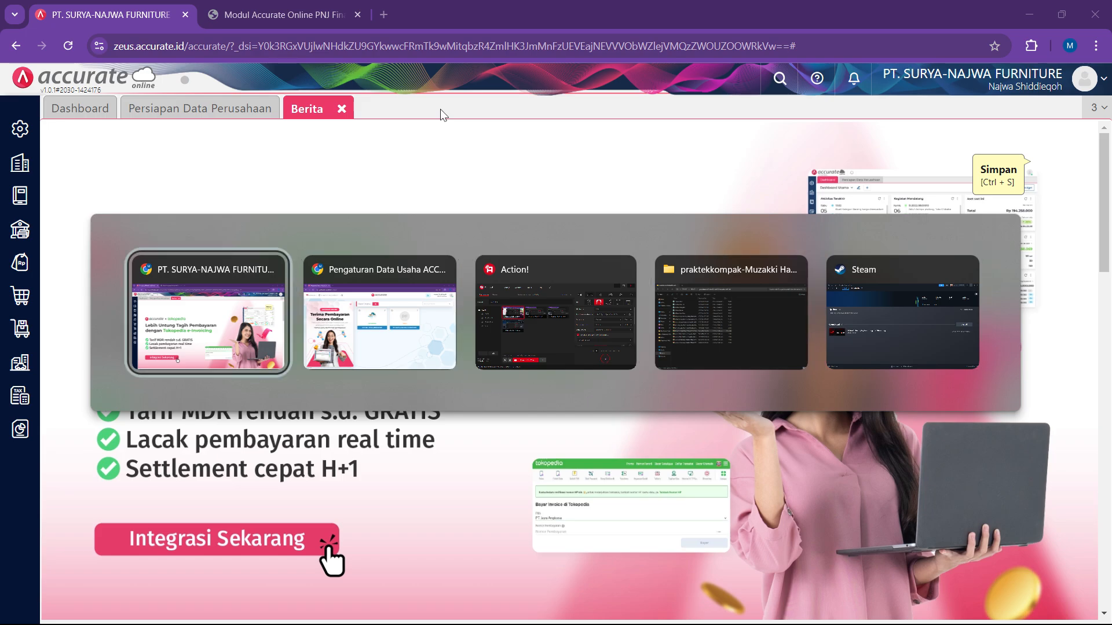
{"action": "left_click", "coordinate": [261, 6]}
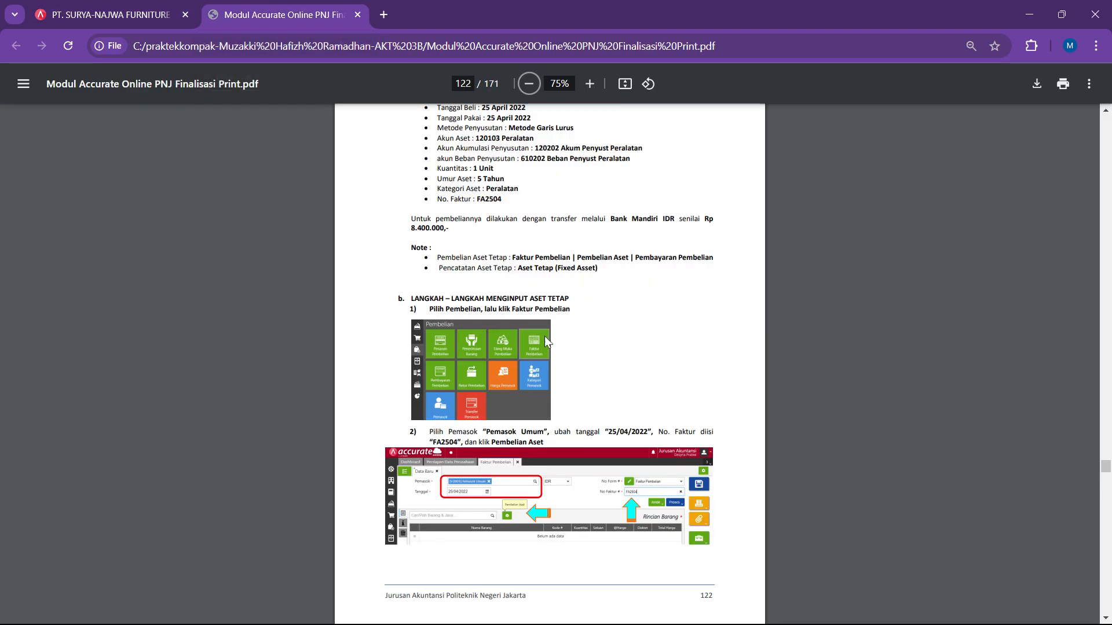
{"action": "left_click", "coordinate": [162, 6]}
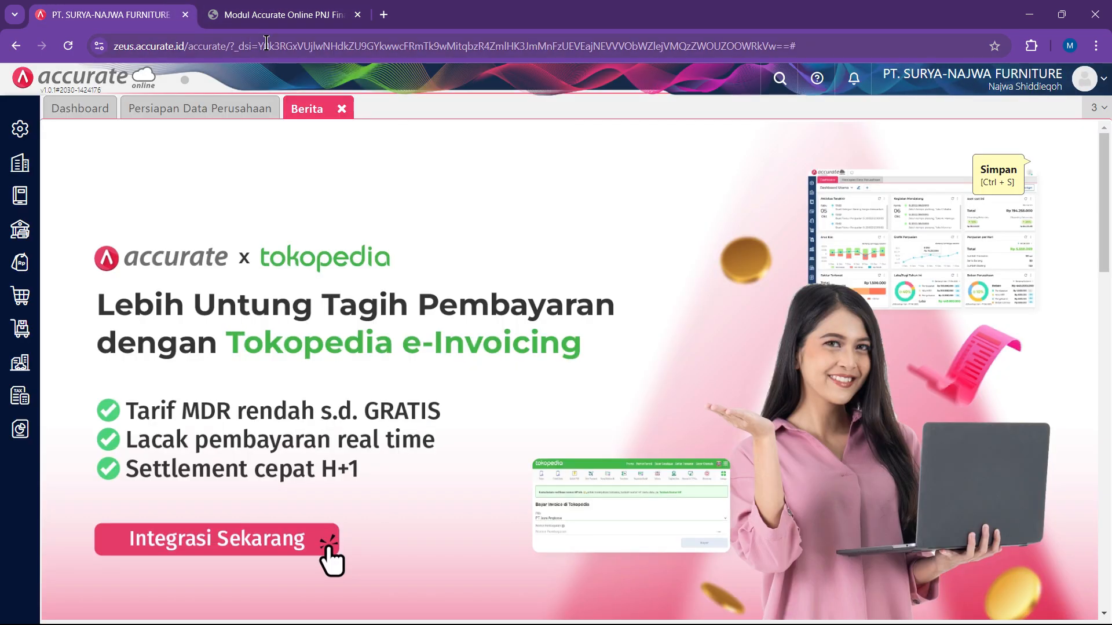
Switch to the module PDF, arrange it side by side with the Data Usaha window, and decline saving the account password.
{"action": "left_click_drag", "start_coordinate": [264, 16], "coordinate": [752, 43]}
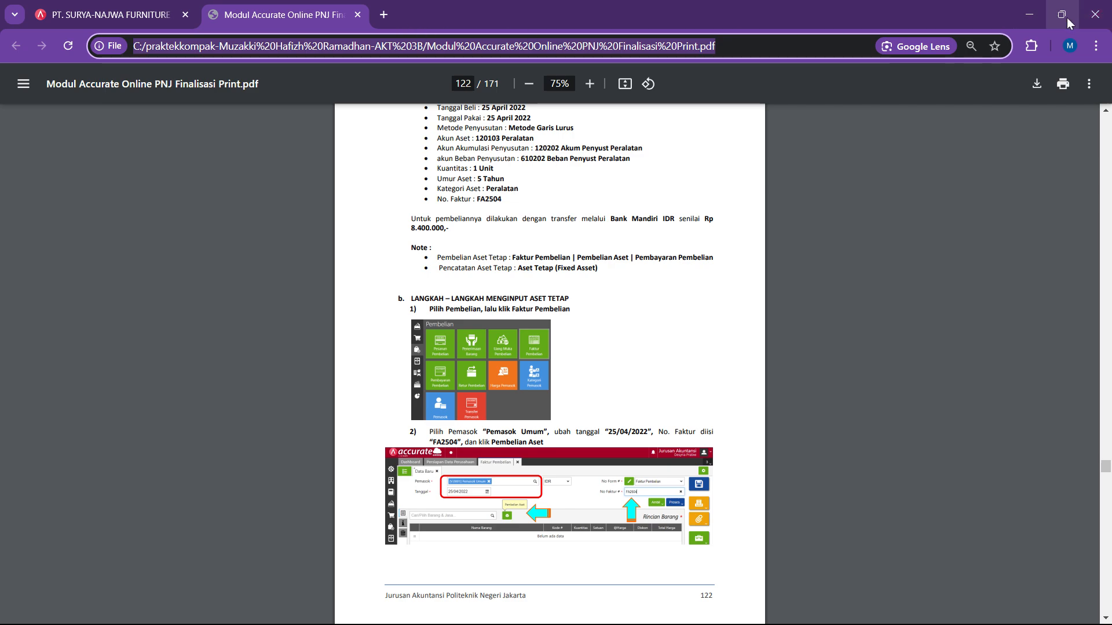
{"action": "mouse_move", "coordinate": [1068, 21]}
{"action": "left_click", "coordinate": [975, 49]}
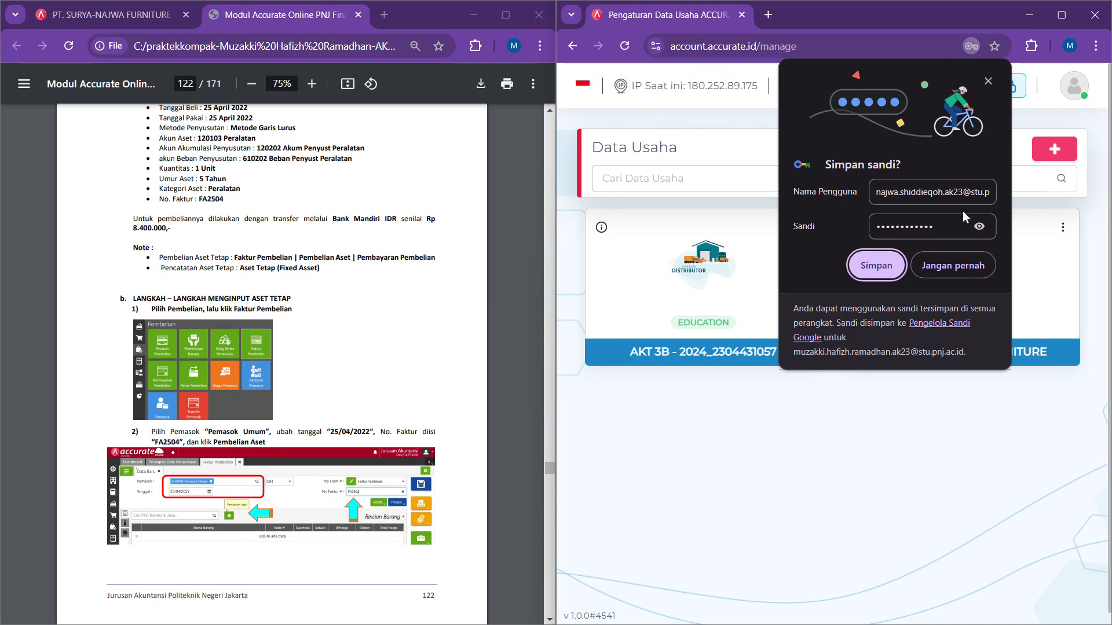
{"action": "left_click", "coordinate": [955, 264]}
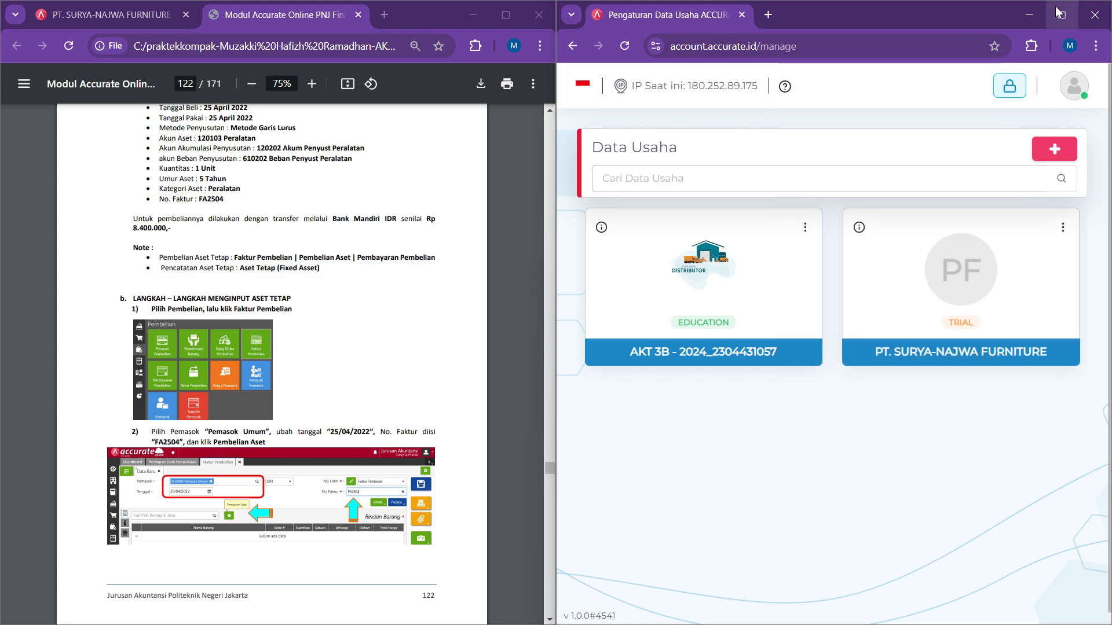
{"action": "mouse_move", "coordinate": [1057, 19]}
{"action": "left_click", "coordinate": [967, 49]}
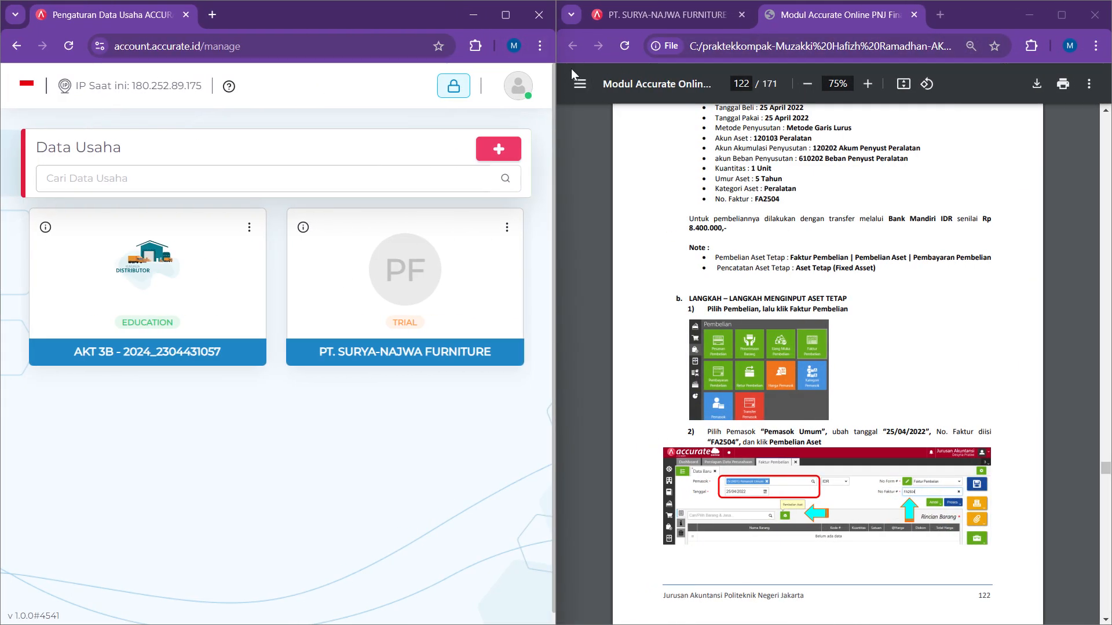
Detach the PT. SURYA-NAJWA FURNITURE page into its own window and place it beside the module PDF.
{"action": "left_click", "coordinate": [647, 16]}
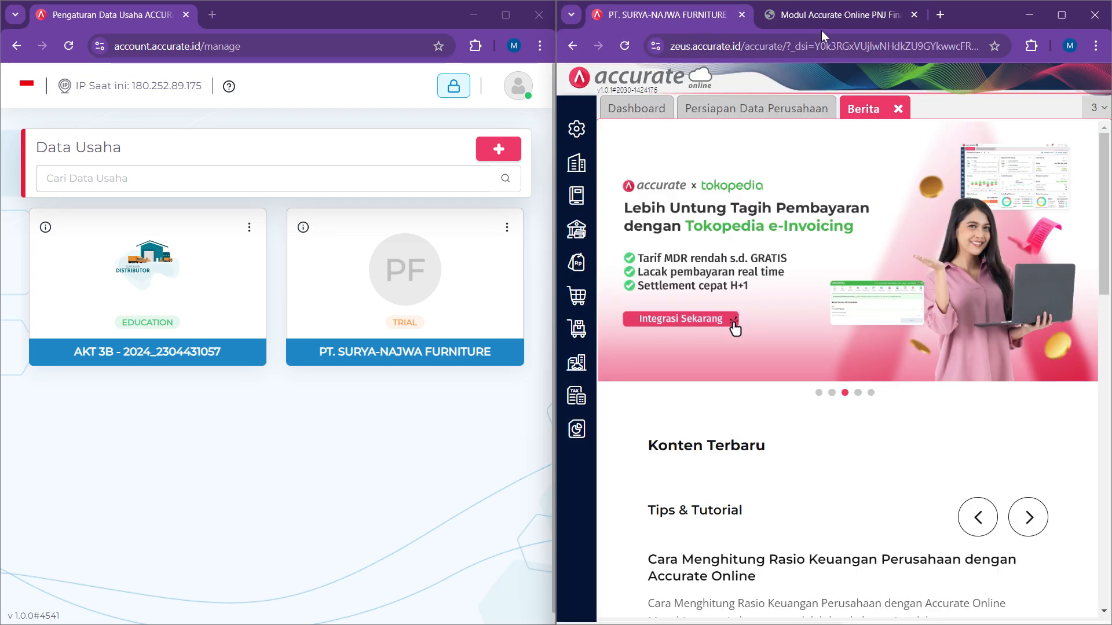
{"action": "left_click", "coordinate": [814, 16]}
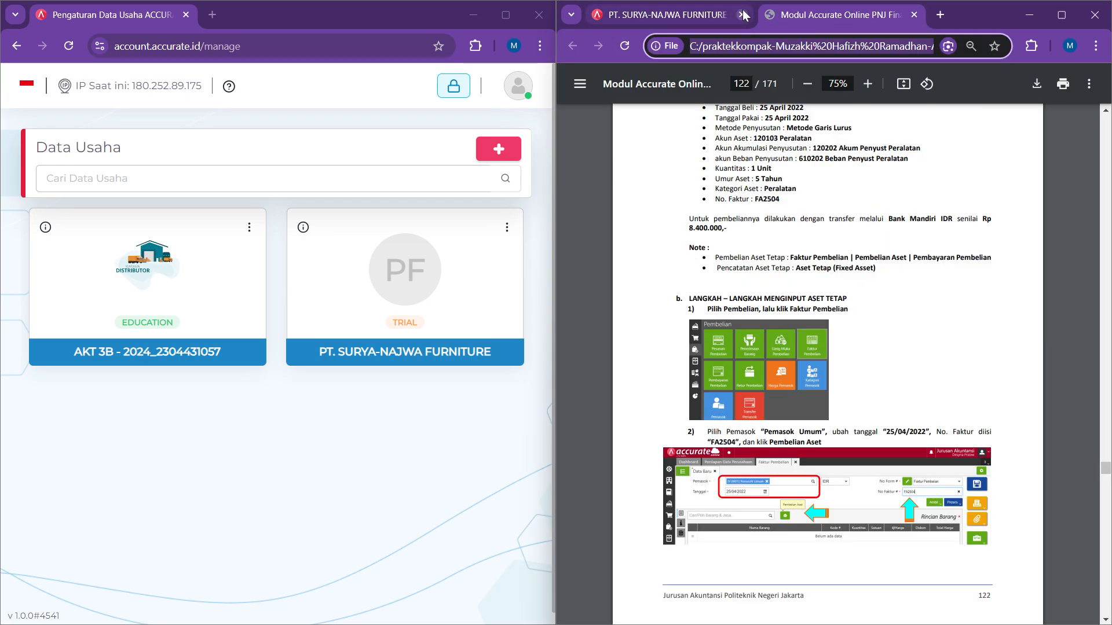
{"action": "left_click_drag", "start_coordinate": [705, 17], "coordinate": [471, 124]}
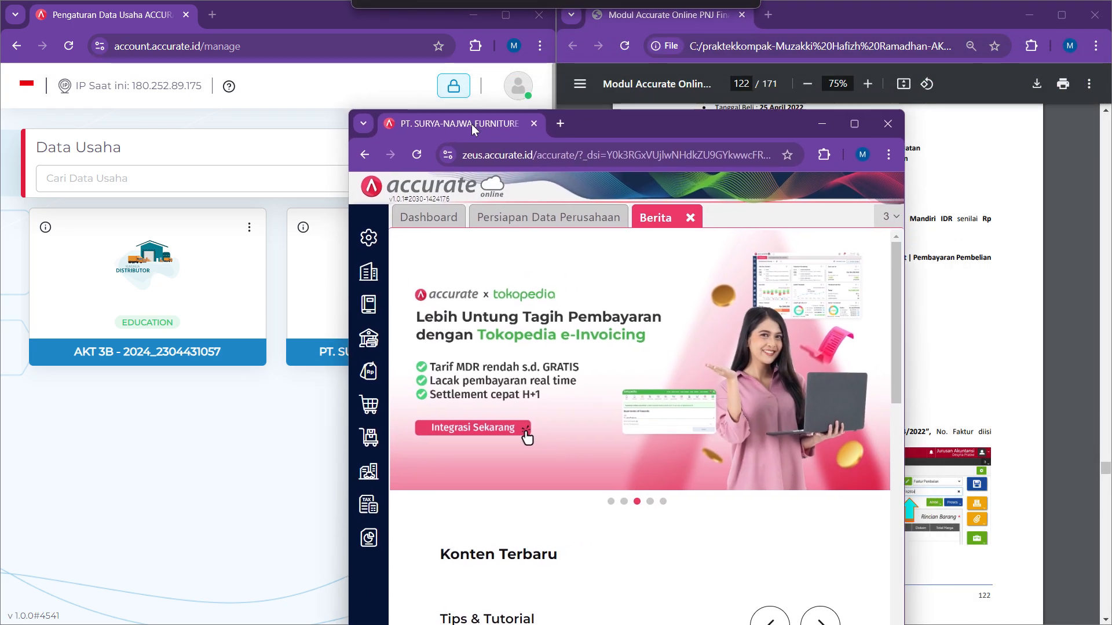
{"action": "mouse_move", "coordinate": [853, 123]}
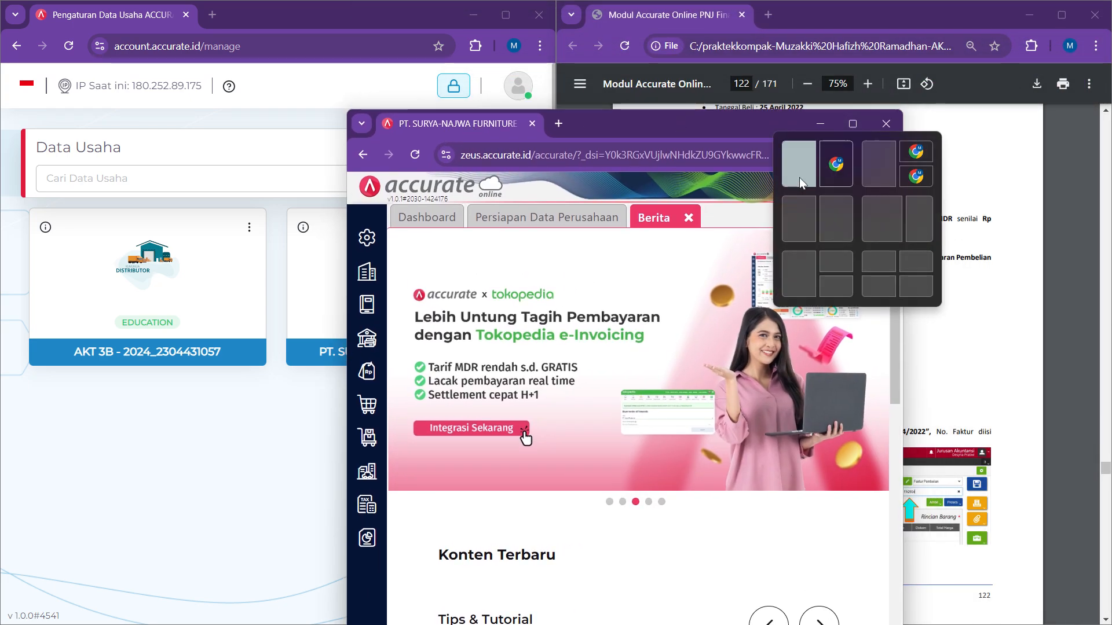
{"action": "left_click", "coordinate": [800, 177]}
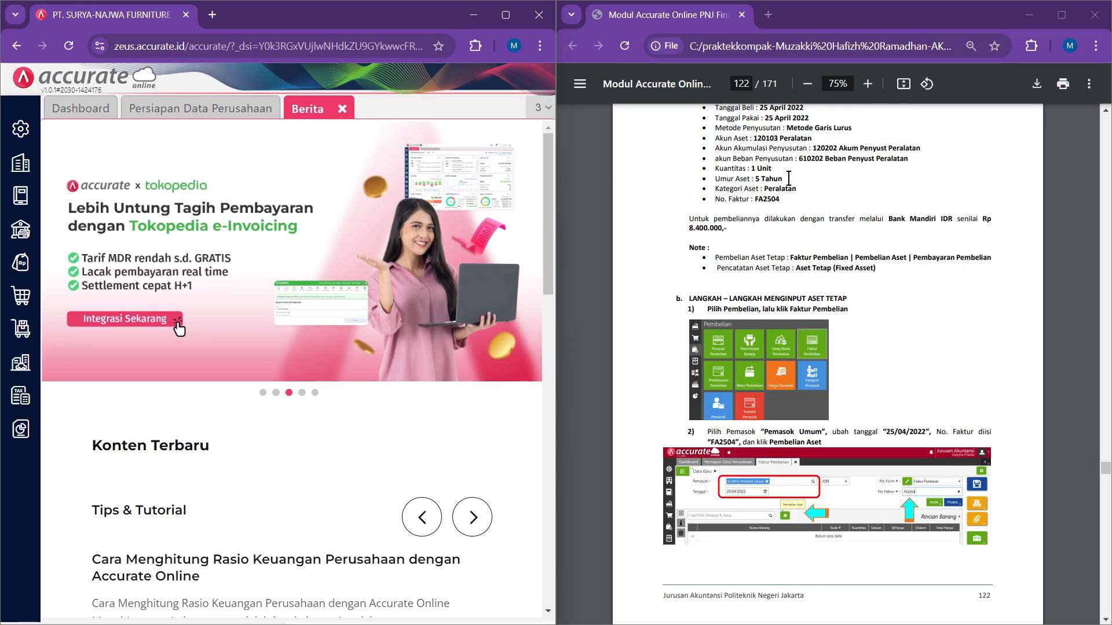
Read the Kas & Bank sample case and its input steps on page 126 of the module PDF.
{"action": "scroll", "coordinate": [880, 288], "scroll_direction": "down", "scroll_amount": 1}
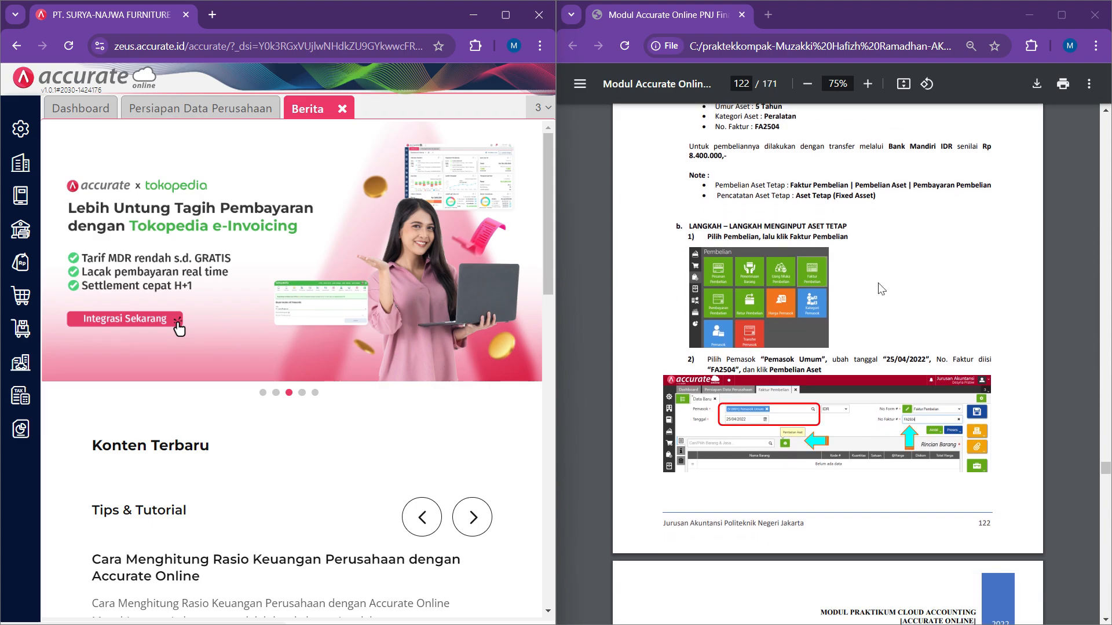
{"action": "scroll", "coordinate": [880, 288], "scroll_direction": "down", "scroll_amount": 18}
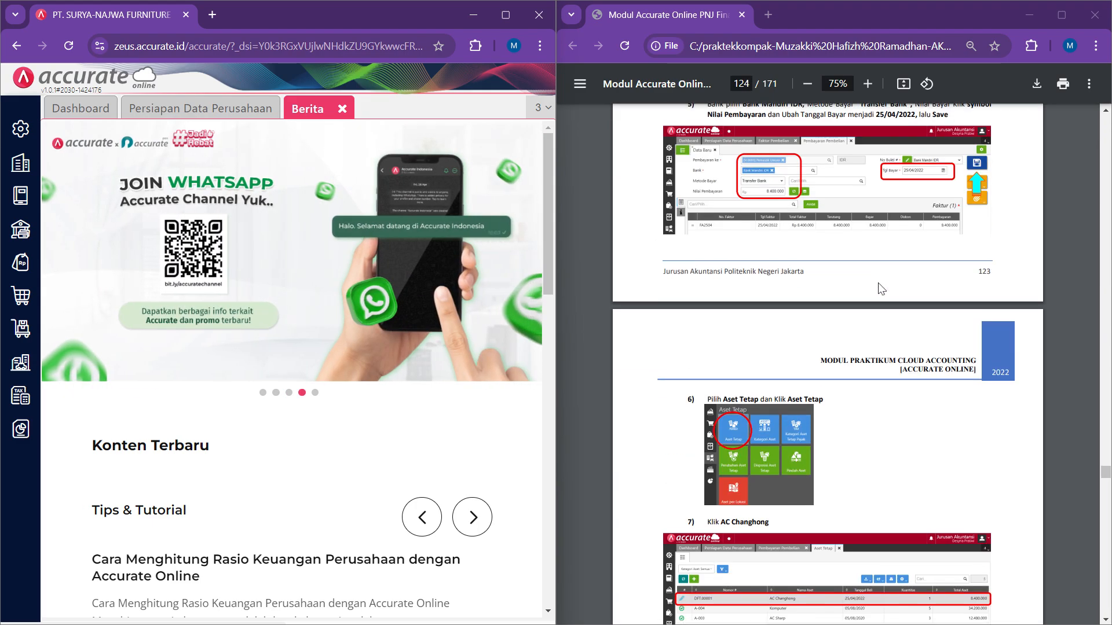
{"action": "scroll", "coordinate": [881, 287], "scroll_direction": "down", "scroll_amount": 10}
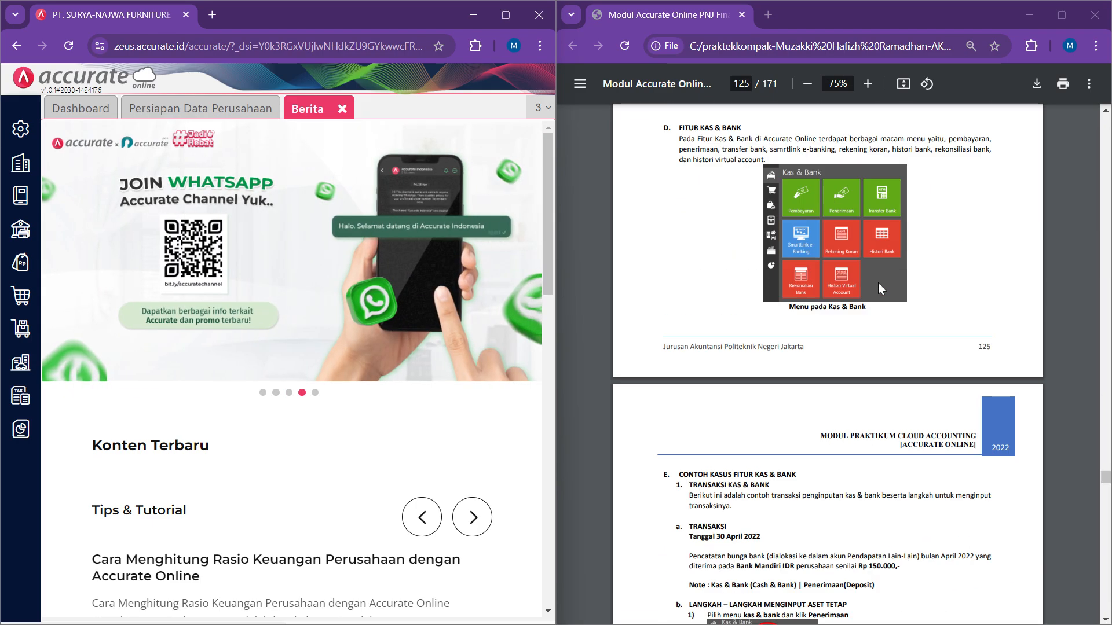
{"action": "scroll", "coordinate": [878, 283], "scroll_direction": "down", "scroll_amount": 2}
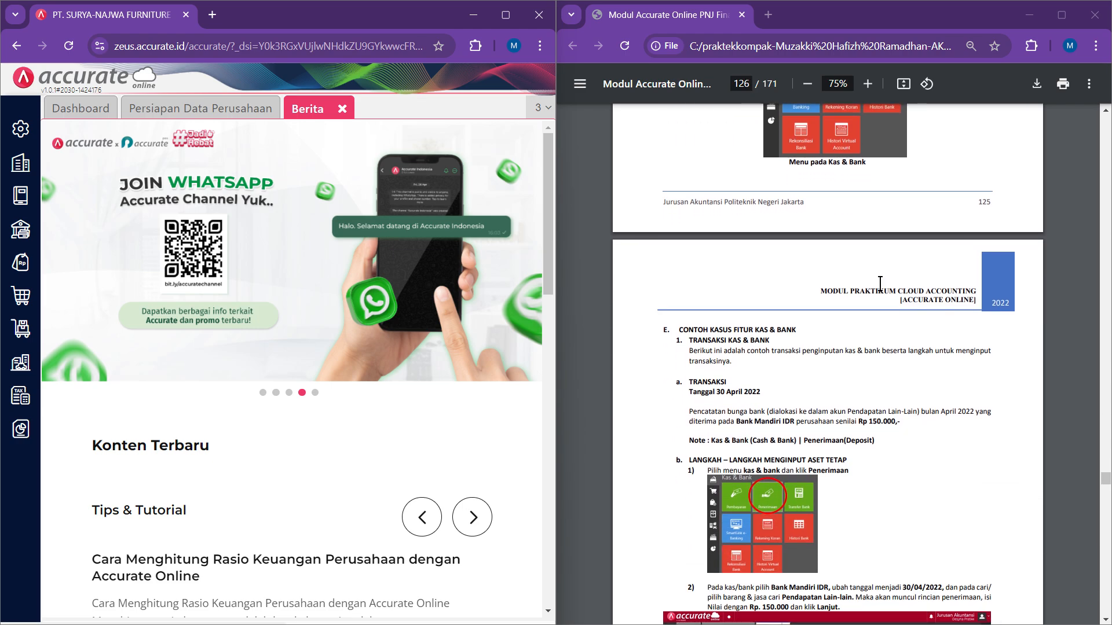
{"action": "scroll", "coordinate": [882, 285], "scroll_direction": "down", "scroll_amount": 1}
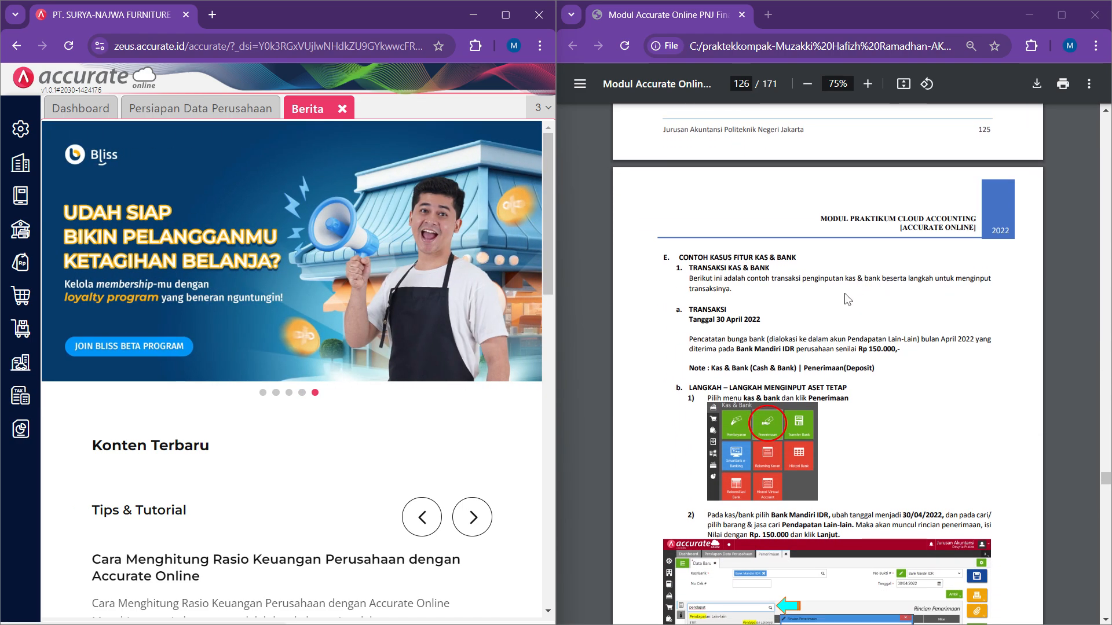
{"action": "scroll", "coordinate": [847, 299], "scroll_direction": "down", "scroll_amount": 1}
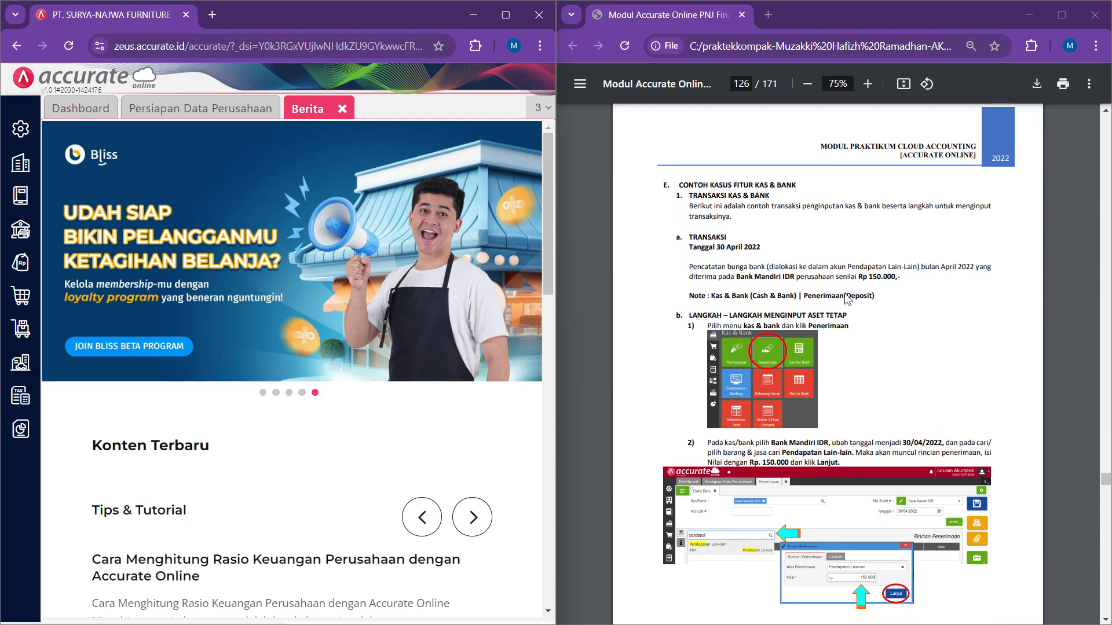
{"action": "scroll", "coordinate": [846, 297], "scroll_direction": "down", "scroll_amount": 1}
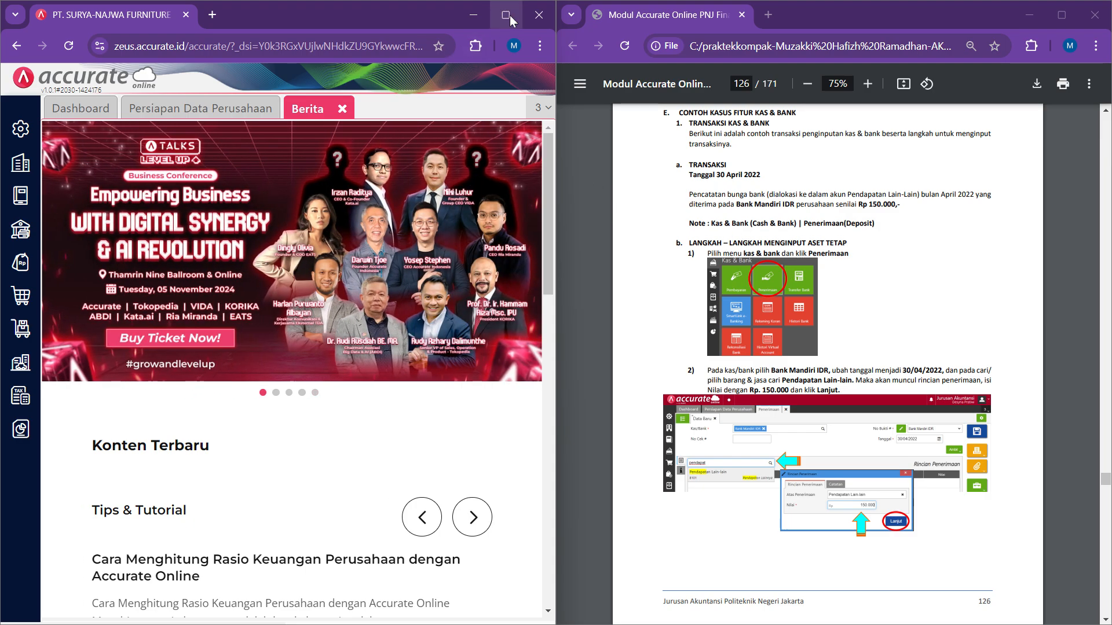
Maximize the PT. SURYA-NAJWA FURNITURE window, close Berita and open a new Penerimaan entry from Kas & Bank.
{"action": "left_click", "coordinate": [510, 15]}
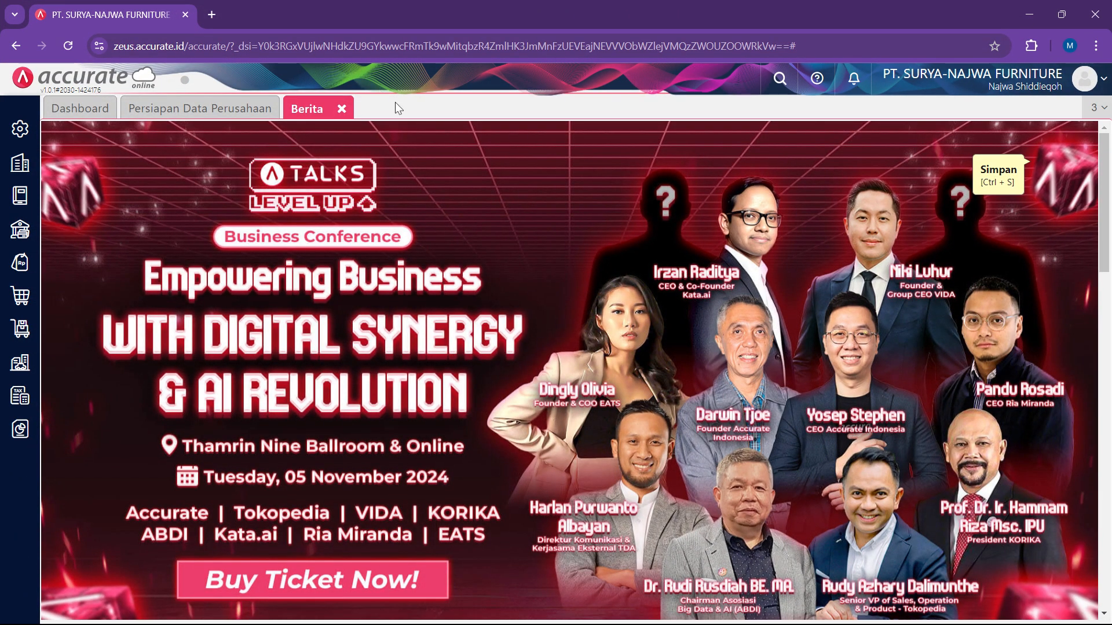
{"action": "left_click", "coordinate": [341, 108]}
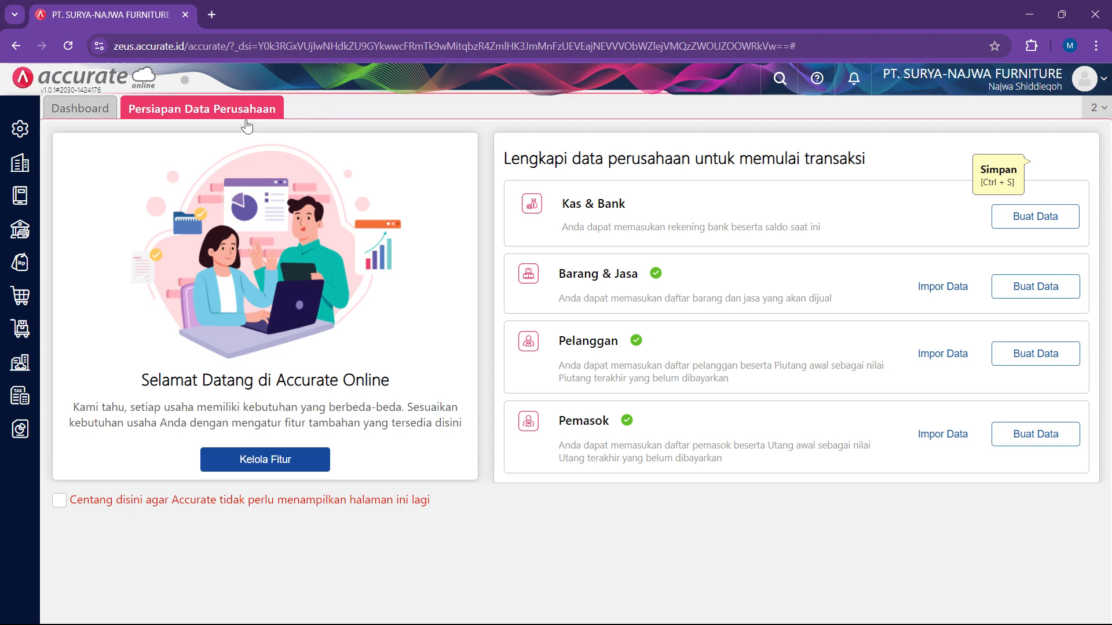
{"action": "left_click", "coordinate": [32, 237]}
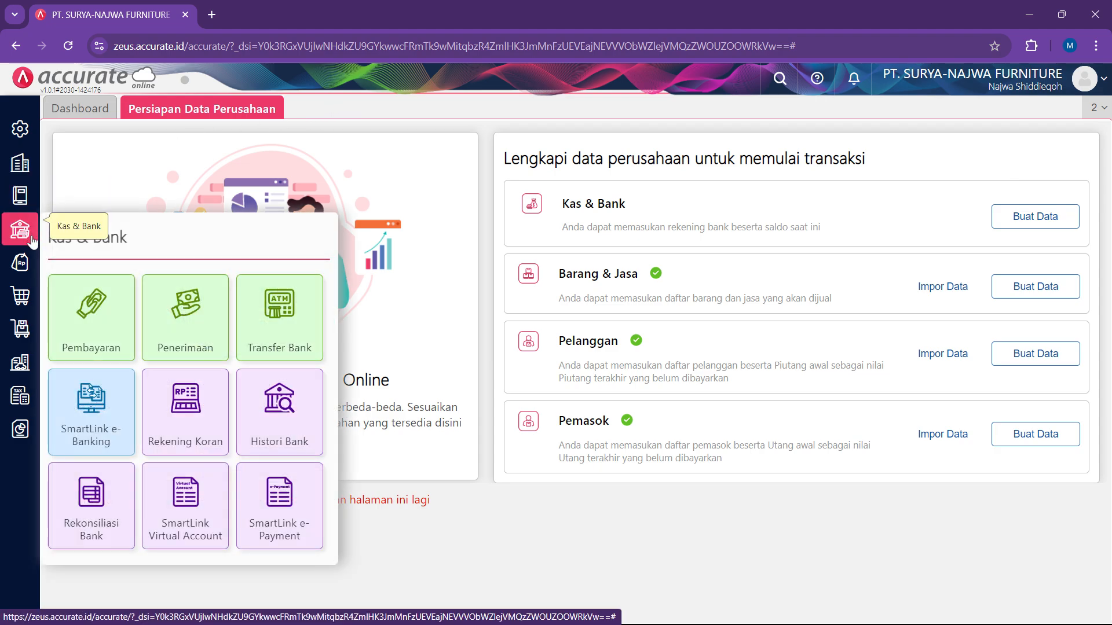
{"action": "left_click", "coordinate": [205, 329]}
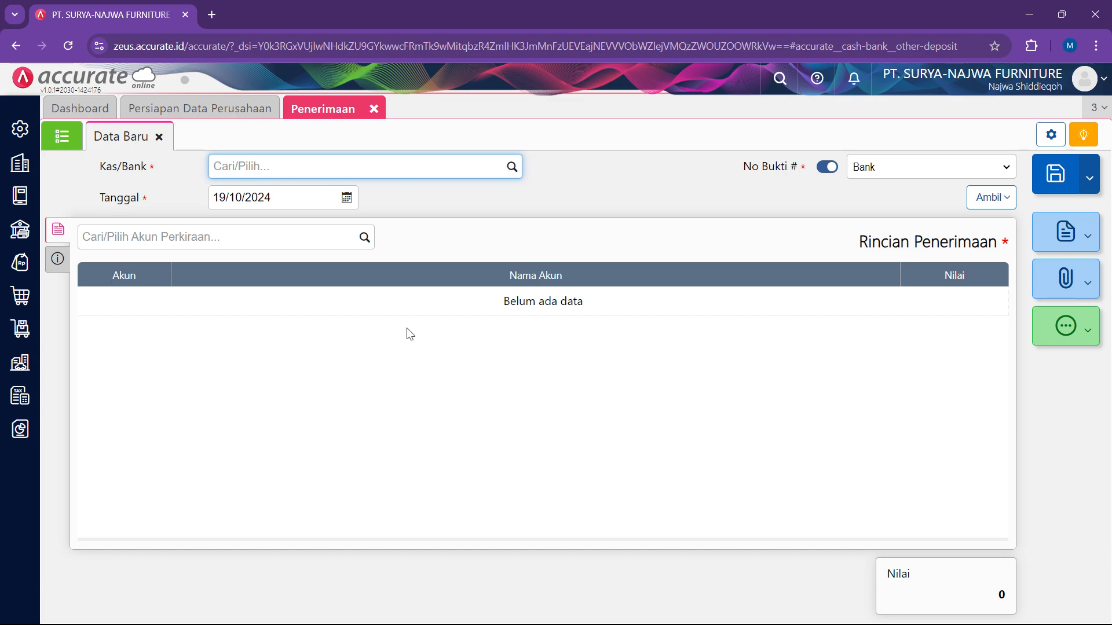
Set the receipt's Kas/Bank to Bank Mandiri IDR and its date to 30/04/2022.
{"action": "left_click", "coordinate": [508, 168]}
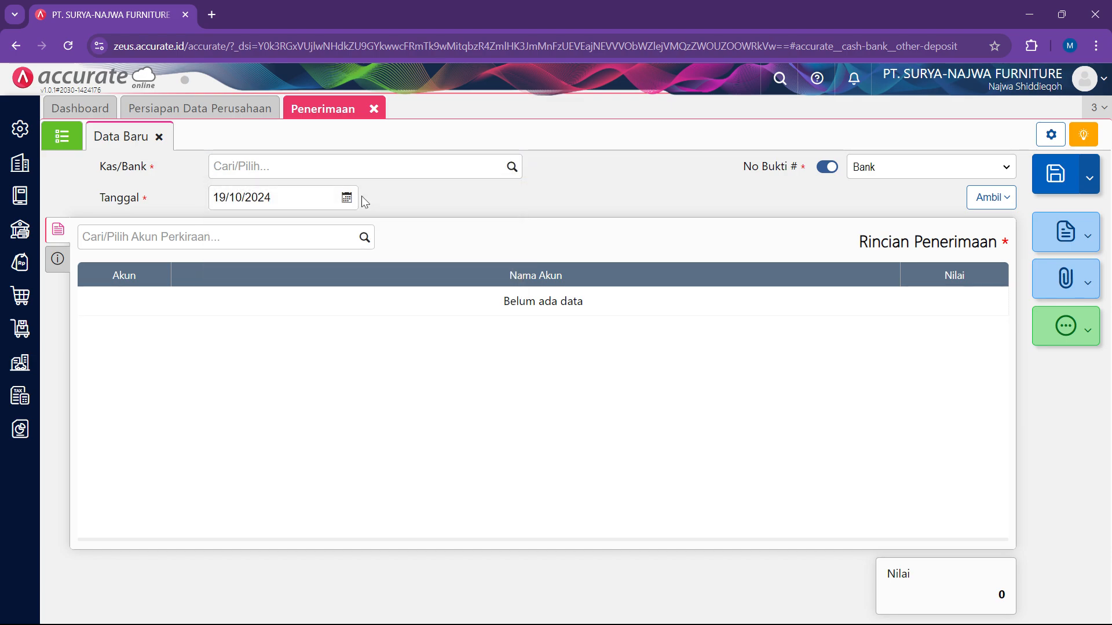
{"action": "left_click", "coordinate": [513, 168]}
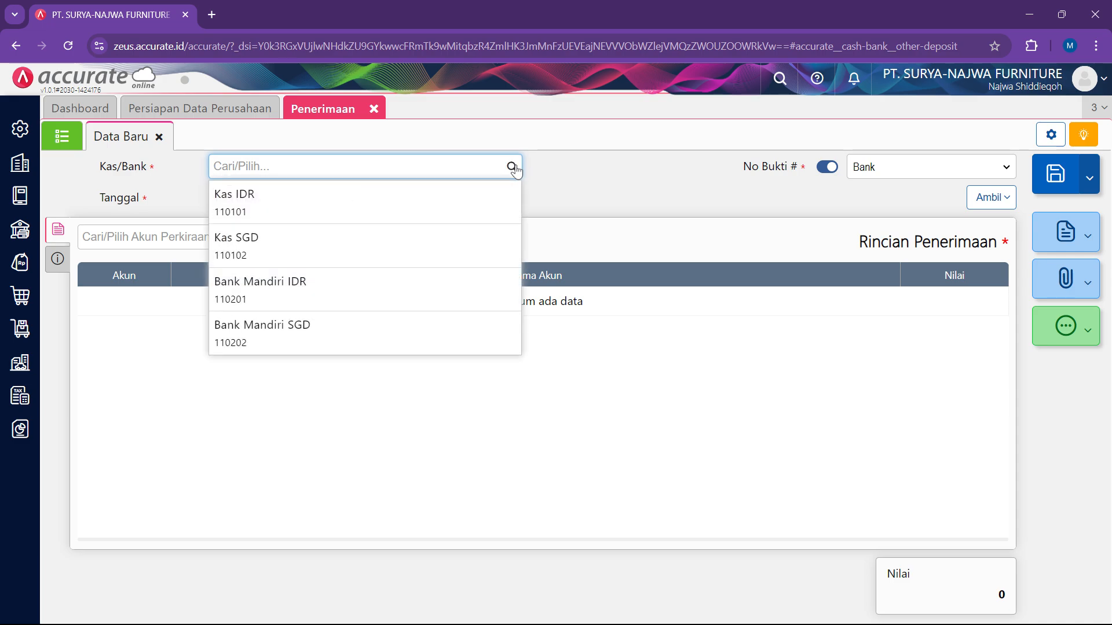
{"action": "left_click", "coordinate": [450, 287]}
{"action": "left_click", "coordinate": [303, 204]}
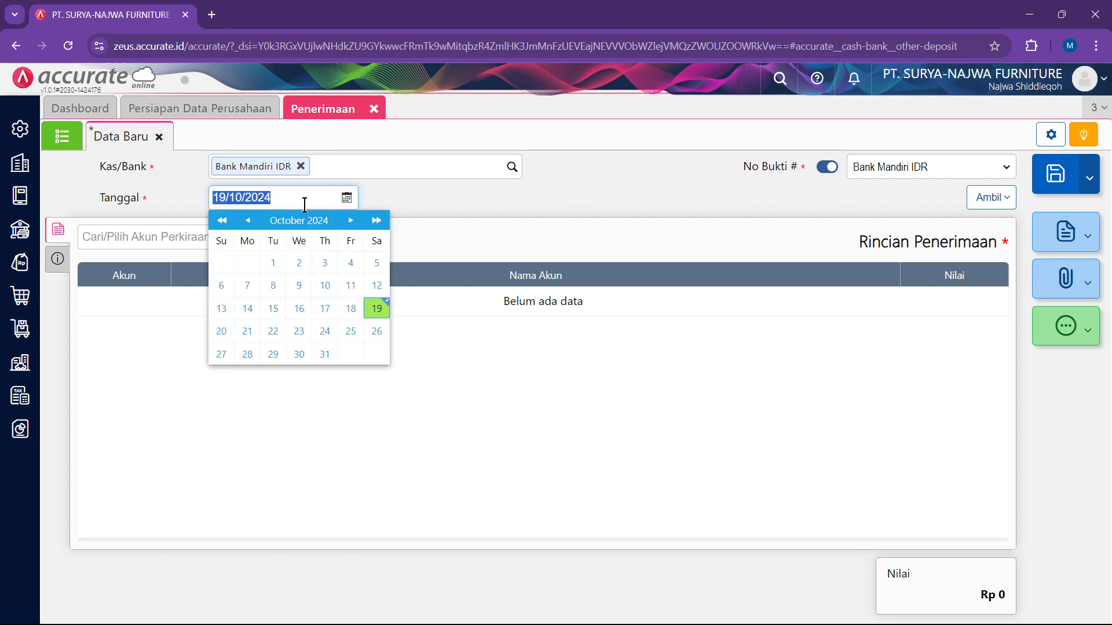
{"action": "type", "text": "3"}
{"action": "type", "text": "0/04/2"}
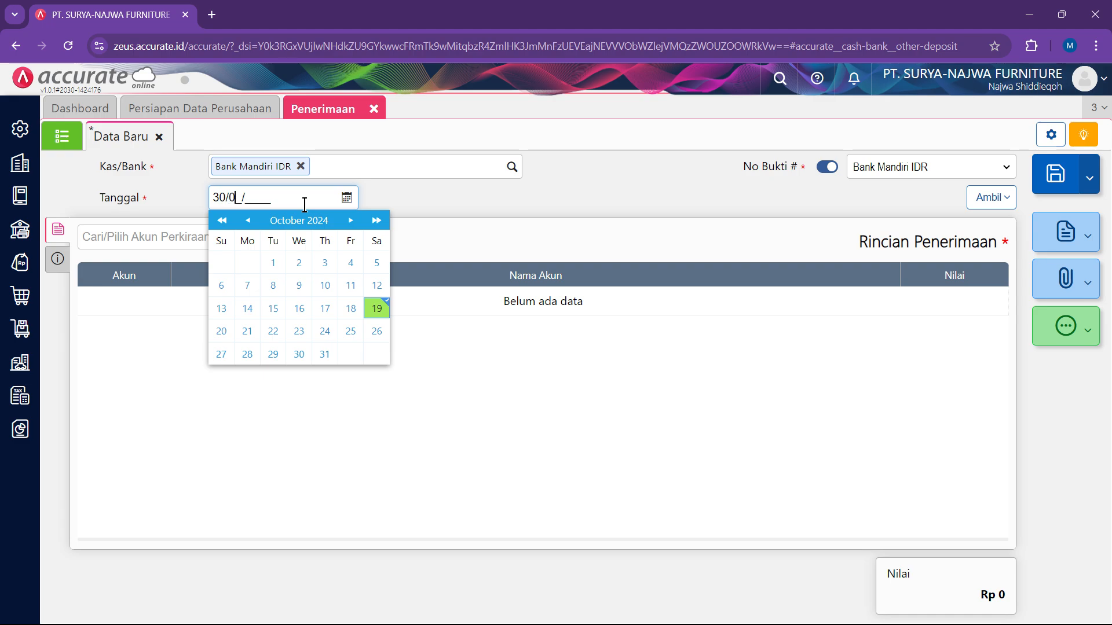
{"action": "type", "text": "022"}
{"action": "left_click", "coordinate": [454, 207]}
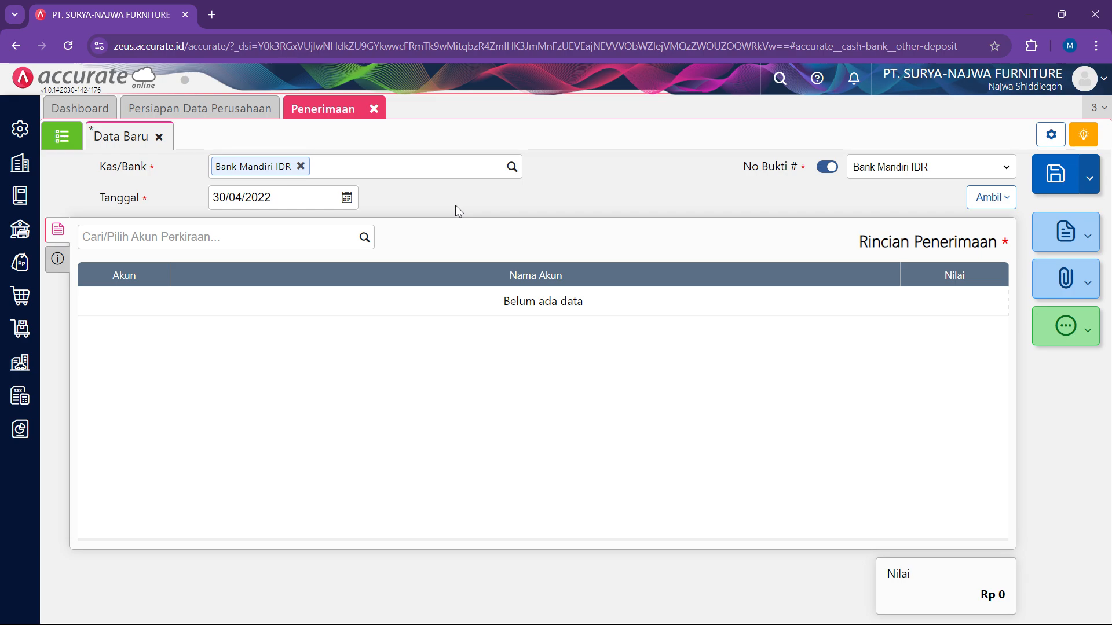
Add a receipt line for account 8101 Pendapatan Lain-lain with a value of Rp 150.000.
{"action": "left_click", "coordinate": [364, 237]}
{"action": "left_click", "coordinate": [364, 239]}
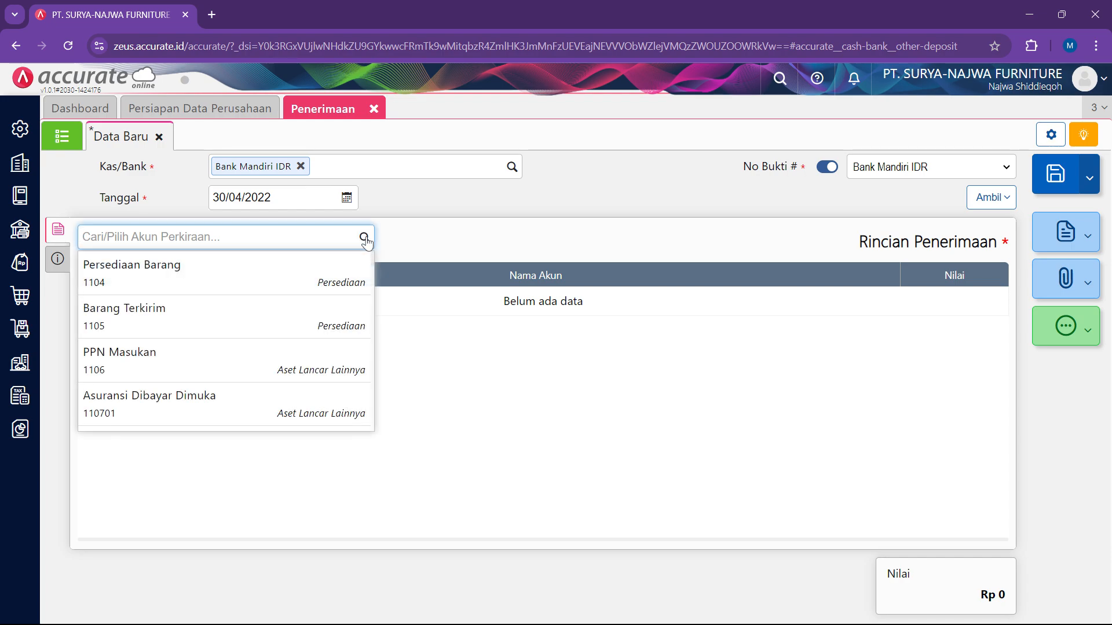
{"action": "type", "text": "p"}
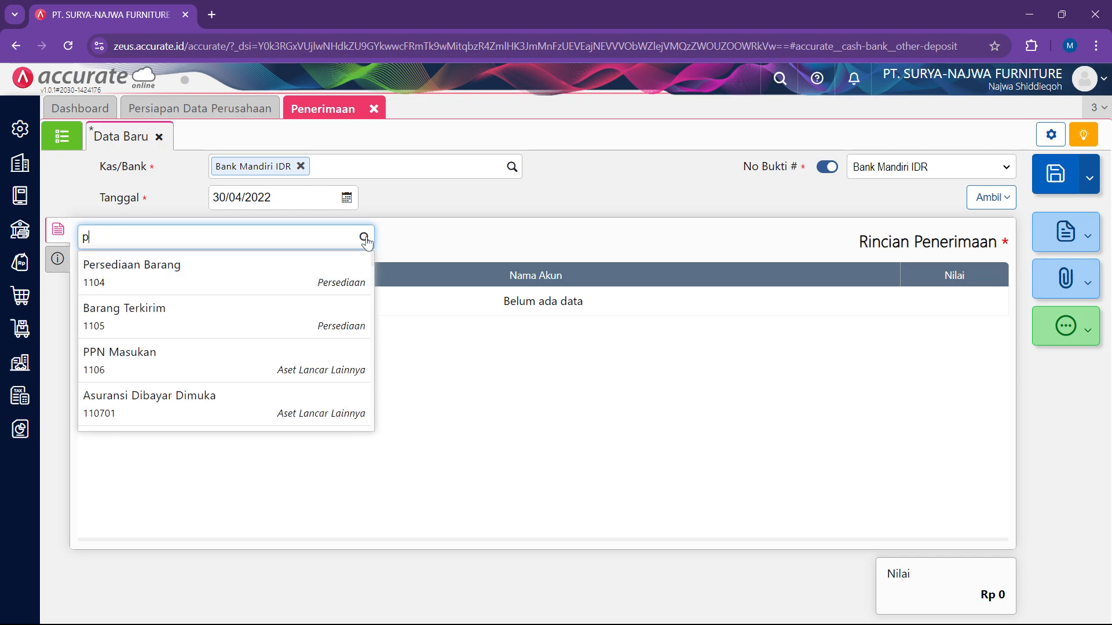
{"action": "type", "text": "enda"}
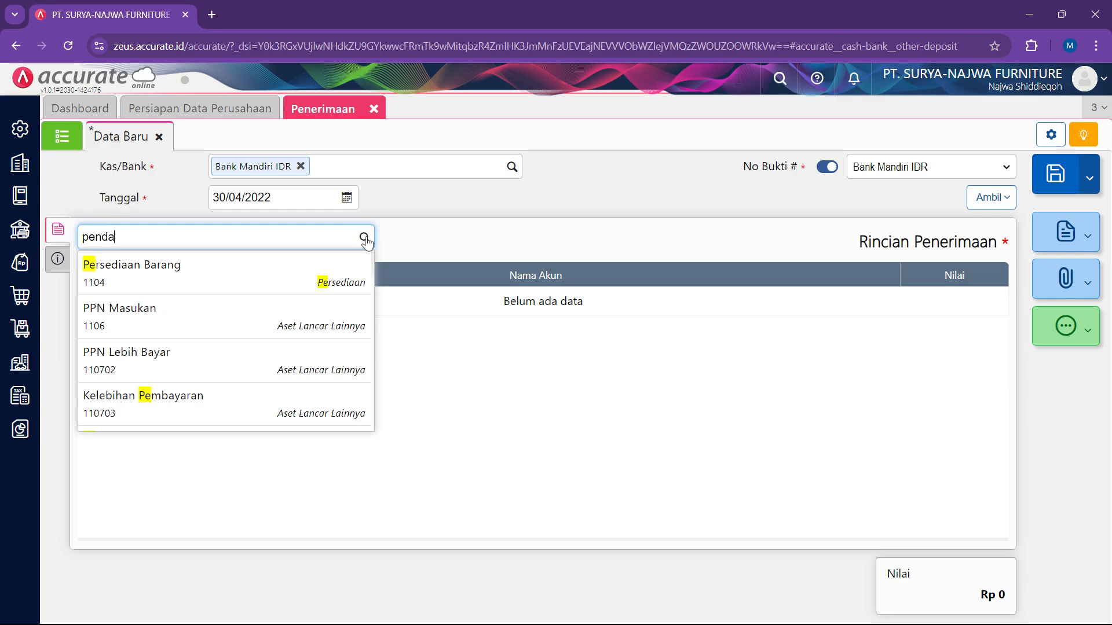
{"action": "type", "text": "pata"}
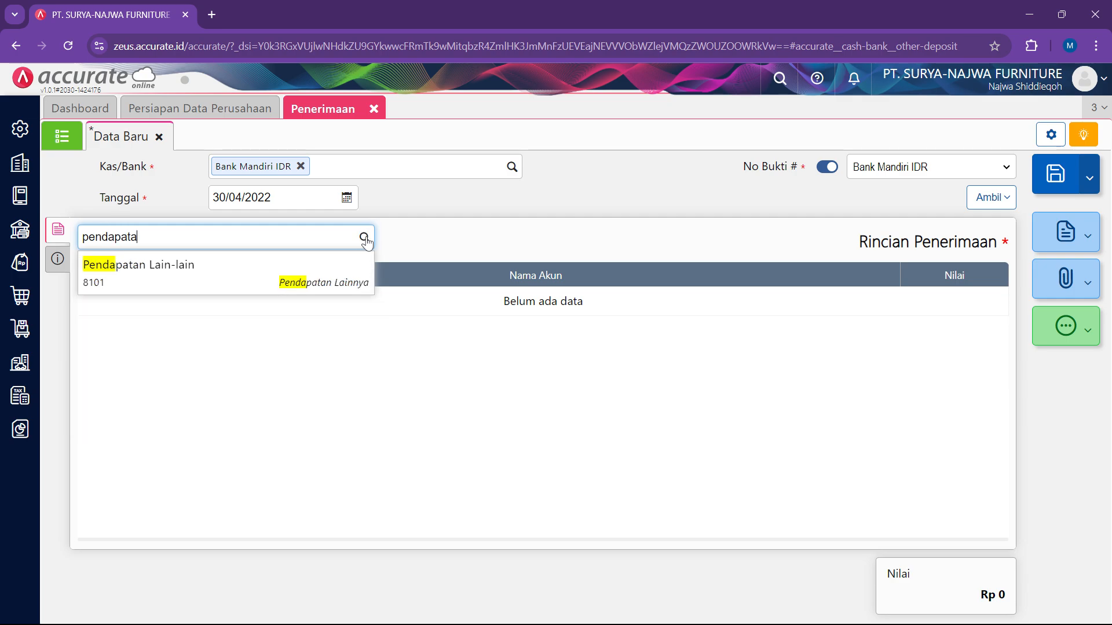
{"action": "left_click", "coordinate": [213, 268]}
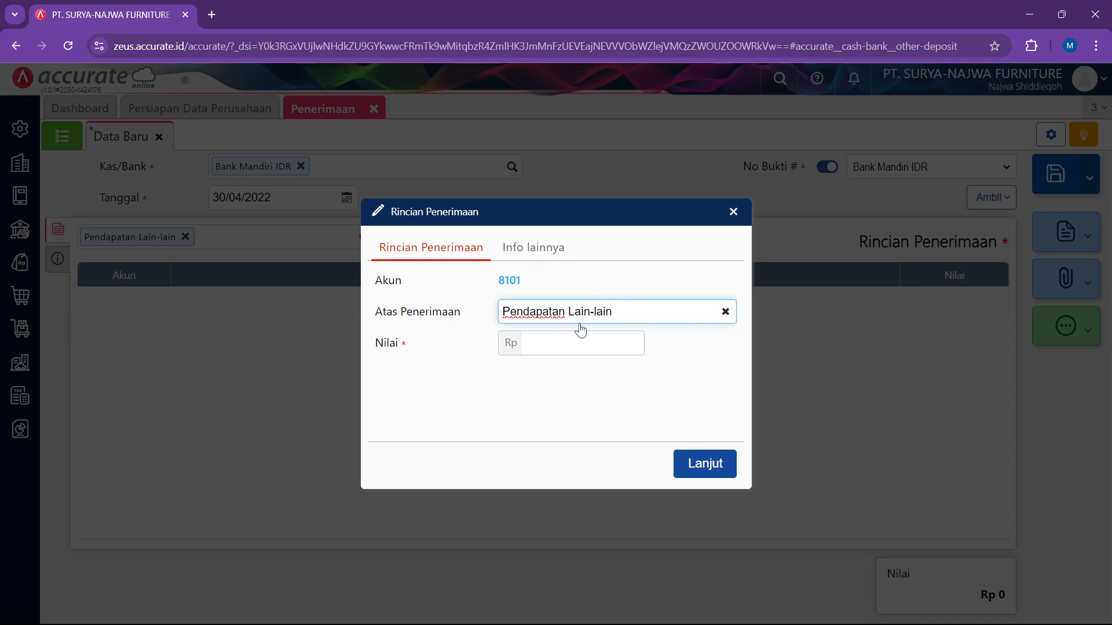
{"action": "left_click", "coordinate": [570, 342]}
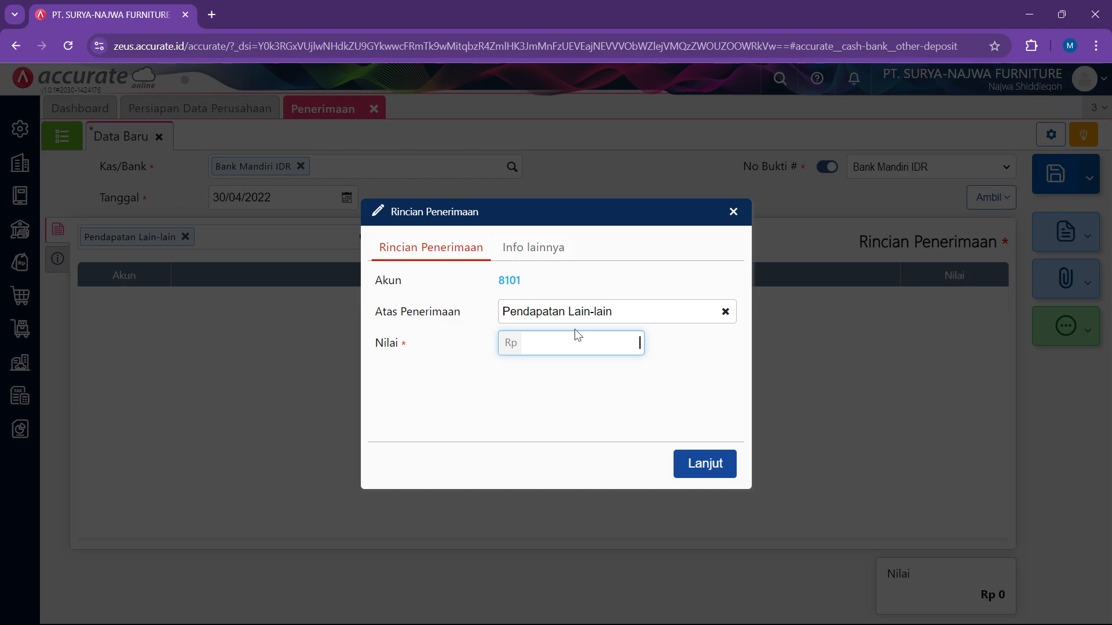
{"action": "type", "text": "150.000"}
{"action": "left_click", "coordinate": [713, 468]}
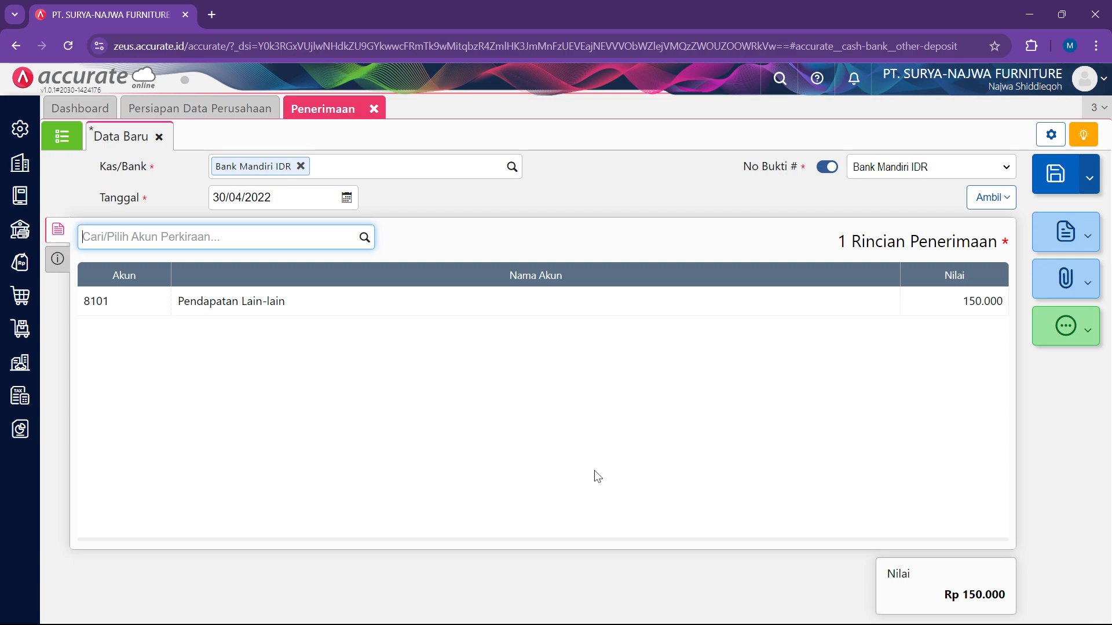
Review the receipt's Info lainnya fields and return to the Rincian Penerimaan list.
{"action": "left_click", "coordinate": [68, 273]}
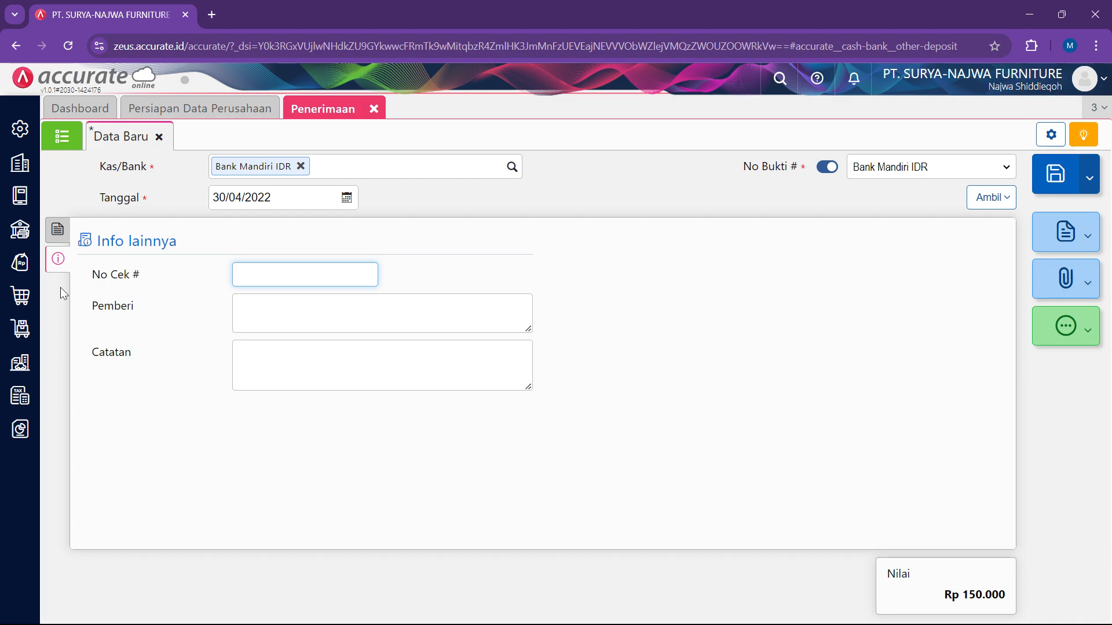
{"action": "left_click", "coordinate": [57, 231]}
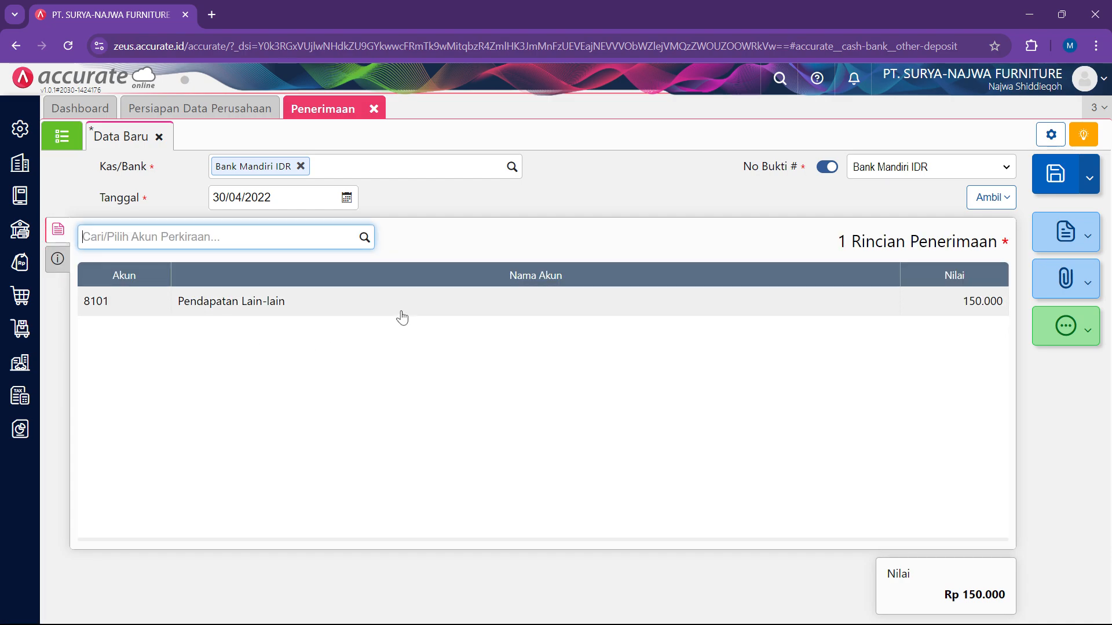
{"action": "left_click", "coordinate": [587, 208]}
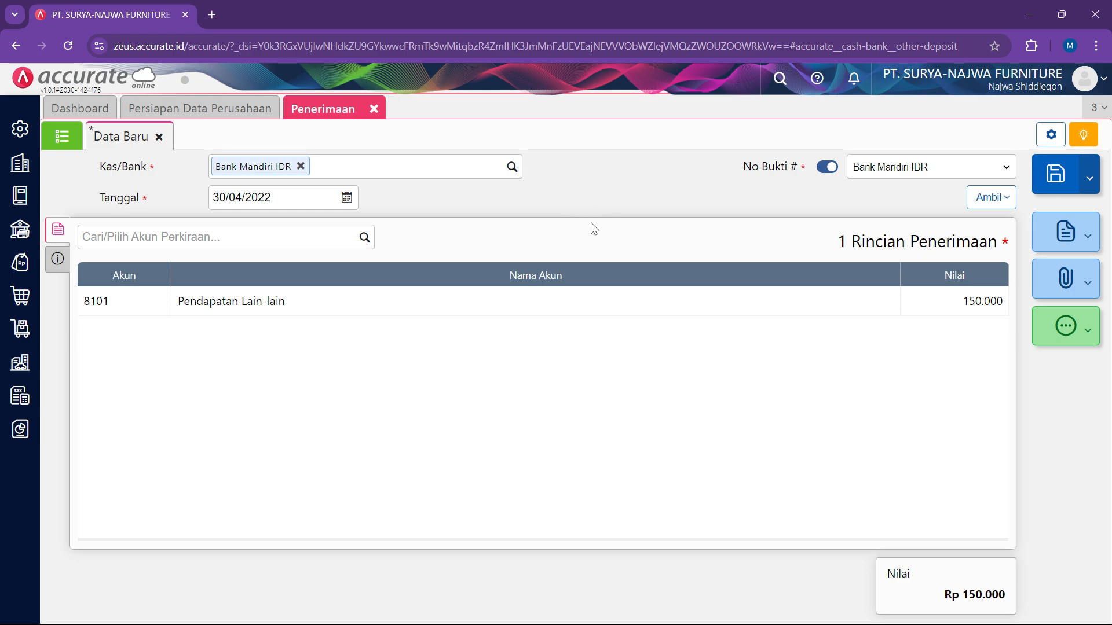
Save the bank interest receipt for Bank Mandiri IDR.
{"action": "left_click", "coordinate": [1054, 174]}
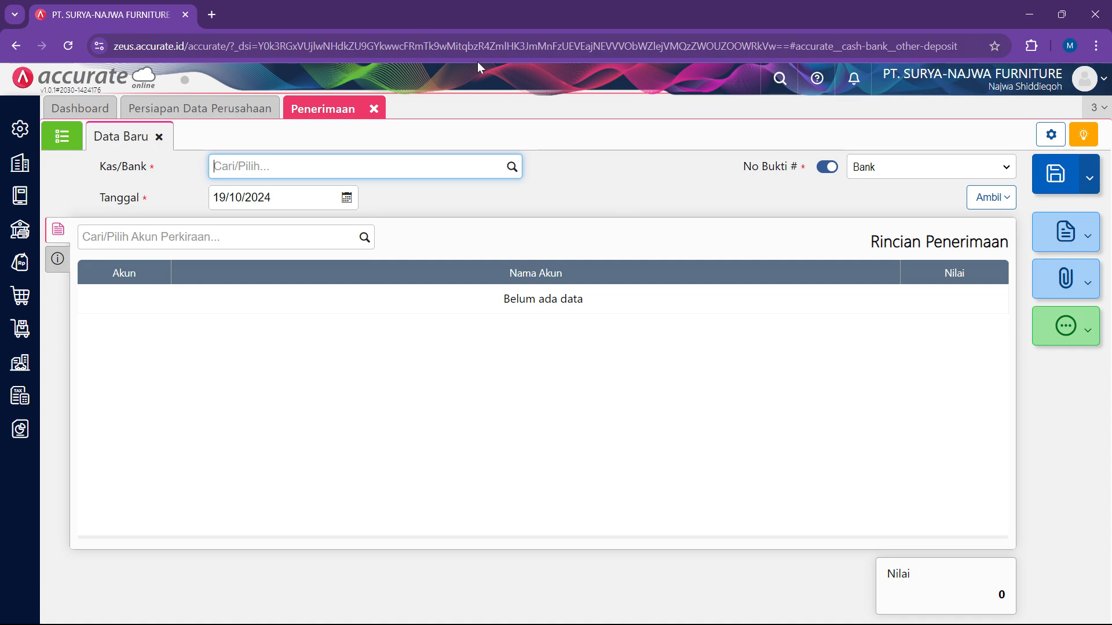
Switch to the Modul Accurate Online PDF, read the Jurnal Umum case and its steps on pages 127 to 130, and return to Accurate.
{"action": "key", "text": "alt+Tab"}
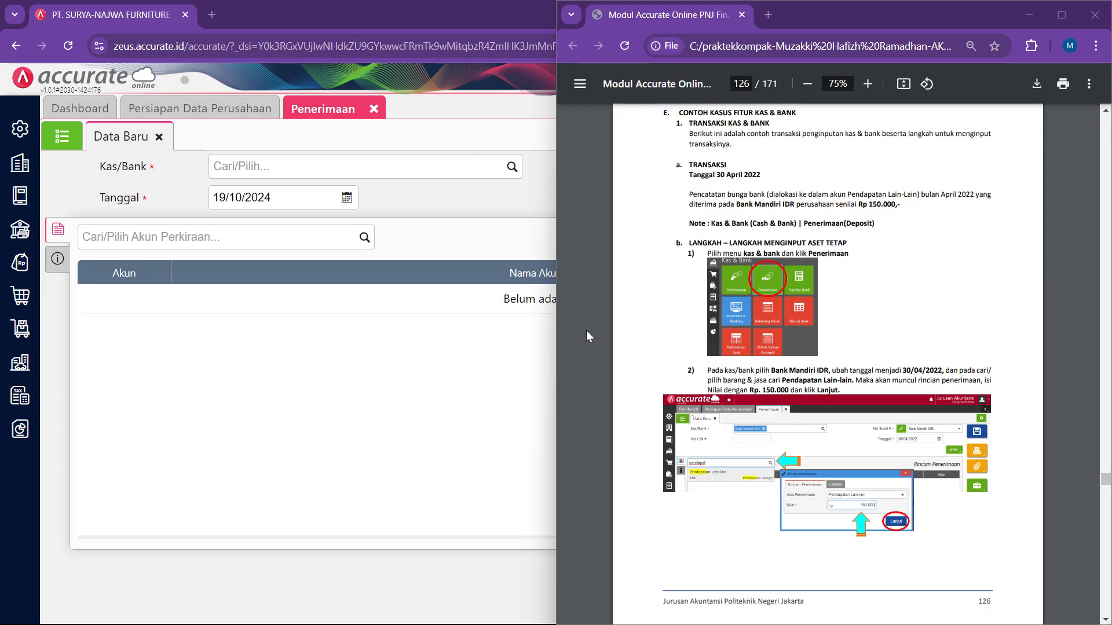
{"action": "scroll", "coordinate": [764, 366], "scroll_direction": "down", "scroll_amount": 3}
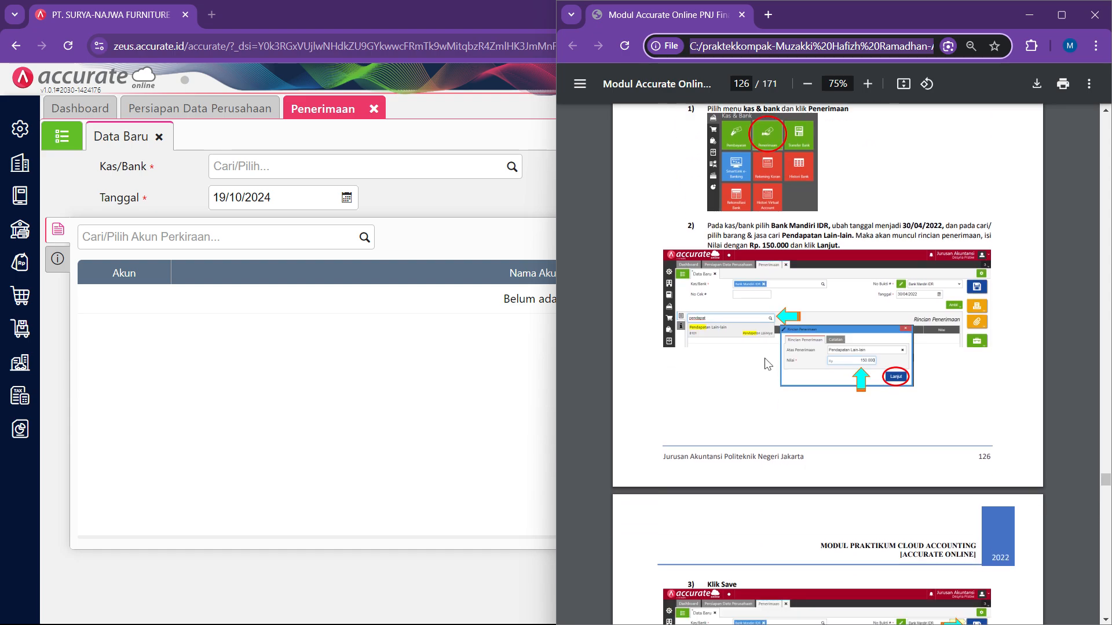
{"action": "scroll", "coordinate": [768, 364], "scroll_direction": "down", "scroll_amount": 5}
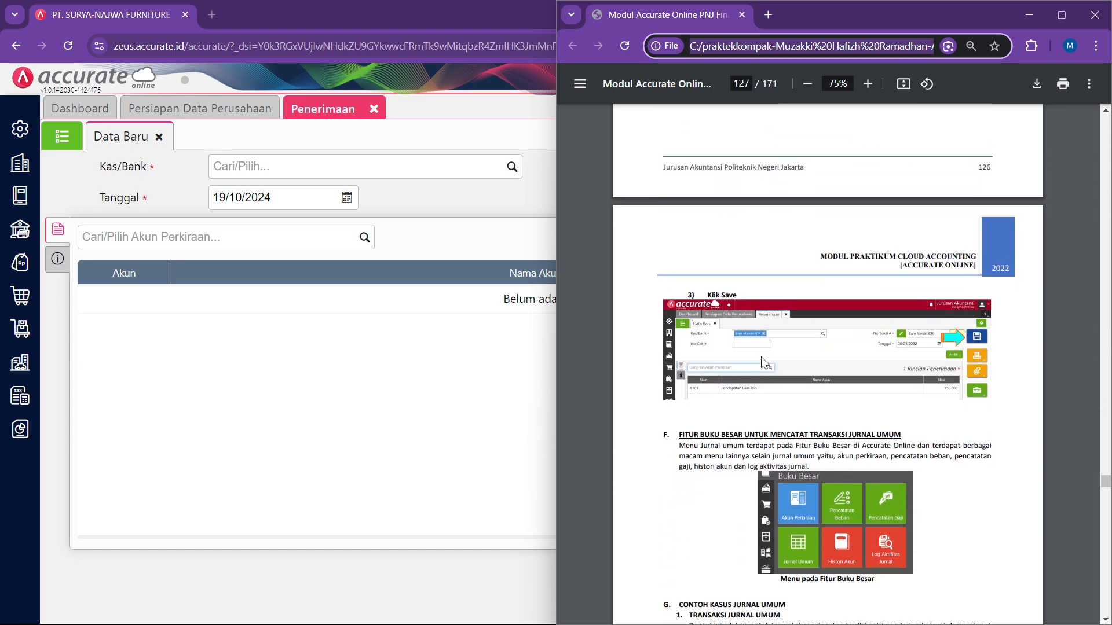
{"action": "scroll", "coordinate": [762, 359], "scroll_direction": "down", "scroll_amount": 4}
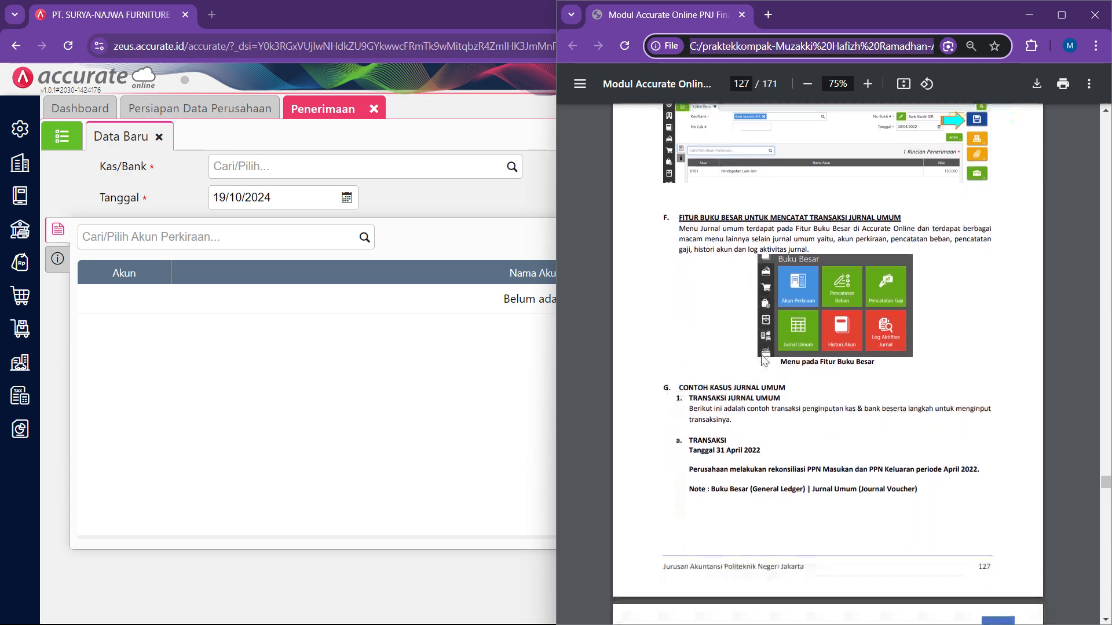
{"action": "scroll", "coordinate": [775, 360], "scroll_direction": "down", "scroll_amount": 1}
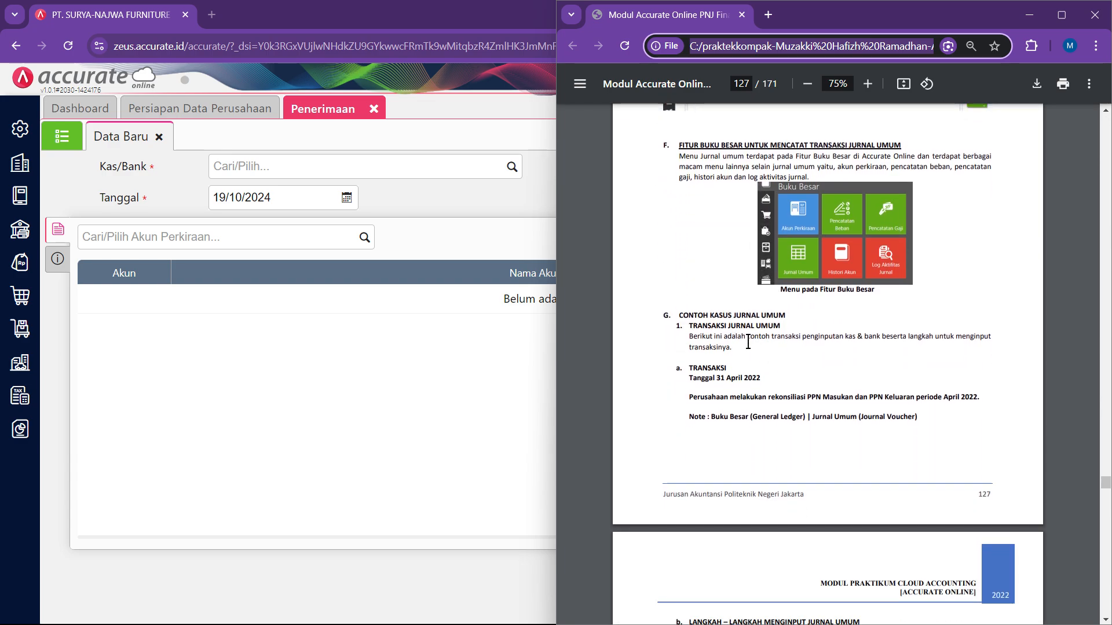
{"action": "scroll", "coordinate": [748, 343], "scroll_direction": "down", "scroll_amount": 1}
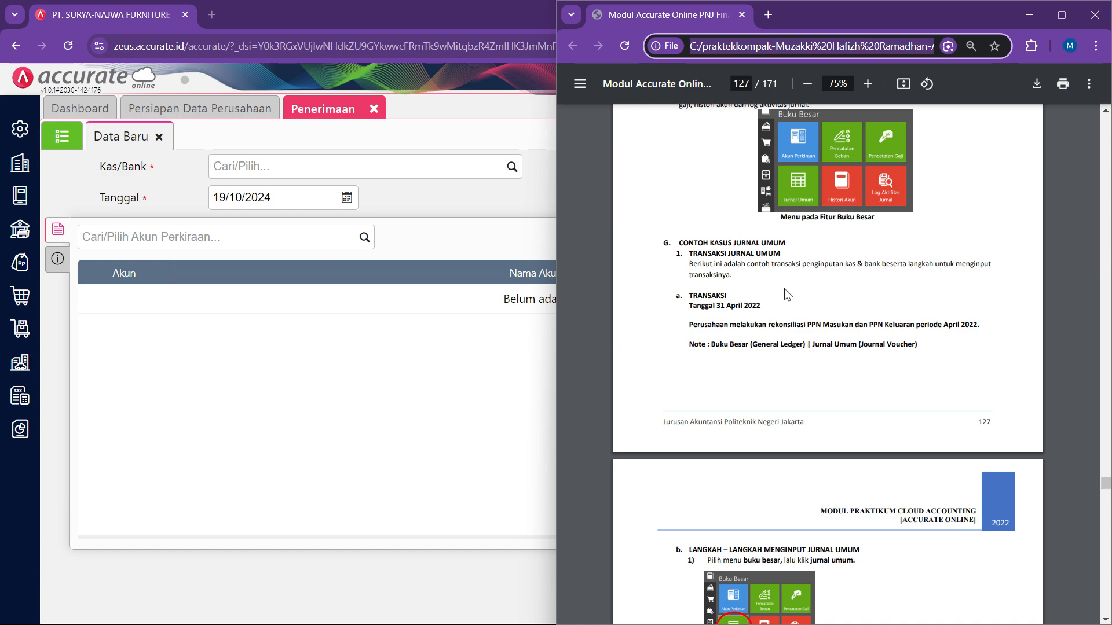
{"action": "scroll", "coordinate": [735, 347], "scroll_direction": "down", "scroll_amount": 1}
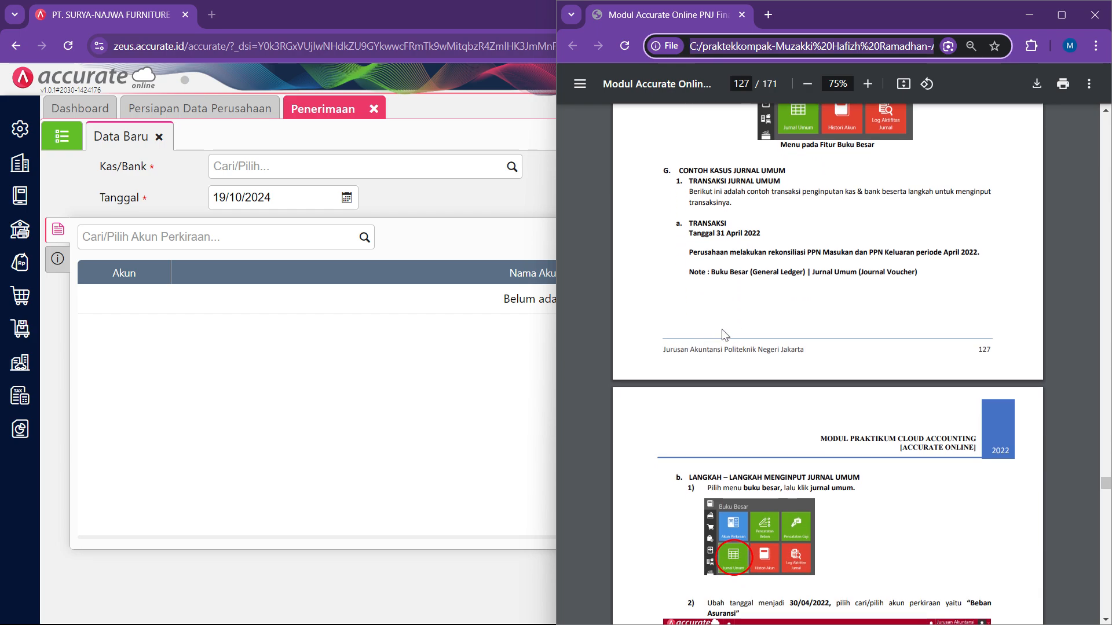
{"action": "scroll", "coordinate": [731, 328], "scroll_direction": "down", "scroll_amount": 1}
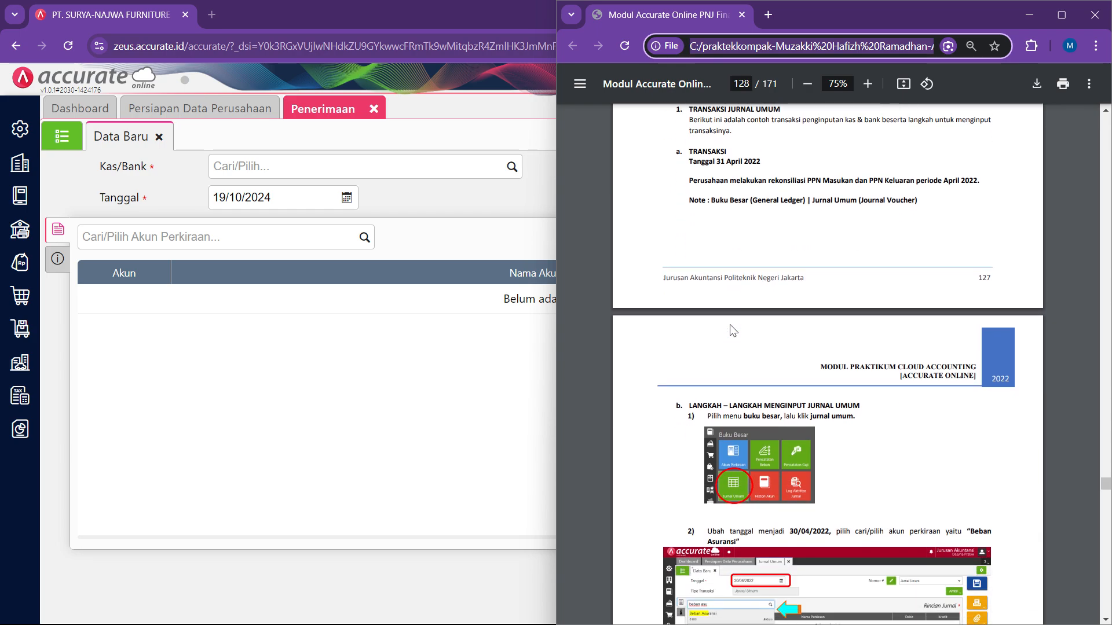
{"action": "scroll", "coordinate": [732, 329], "scroll_direction": "up", "scroll_amount": 1}
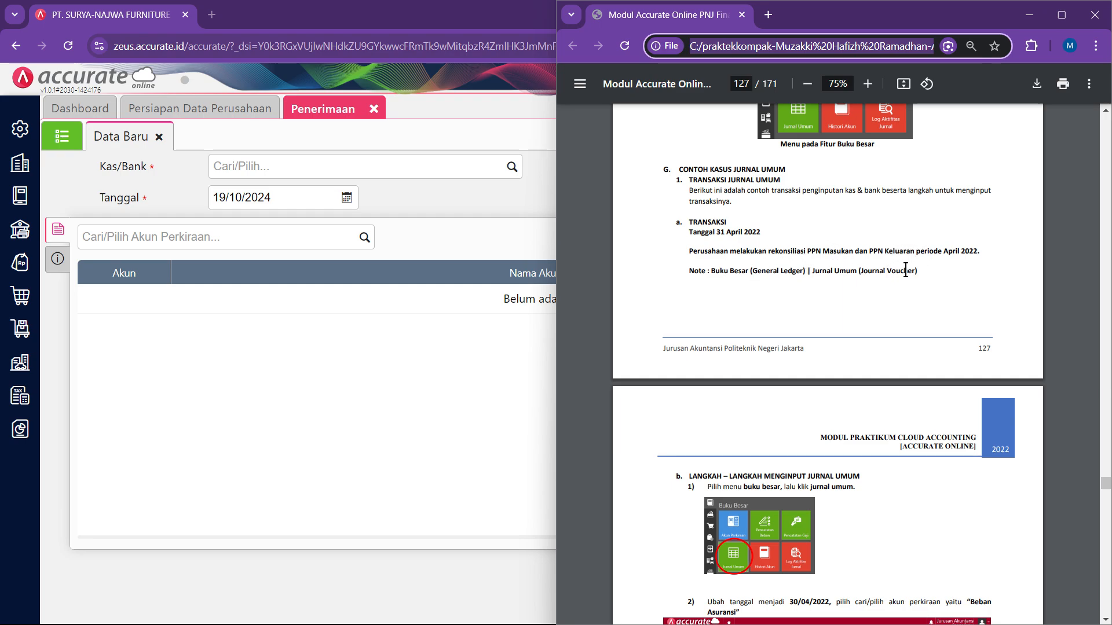
{"action": "scroll", "coordinate": [731, 307], "scroll_direction": "down", "scroll_amount": 4}
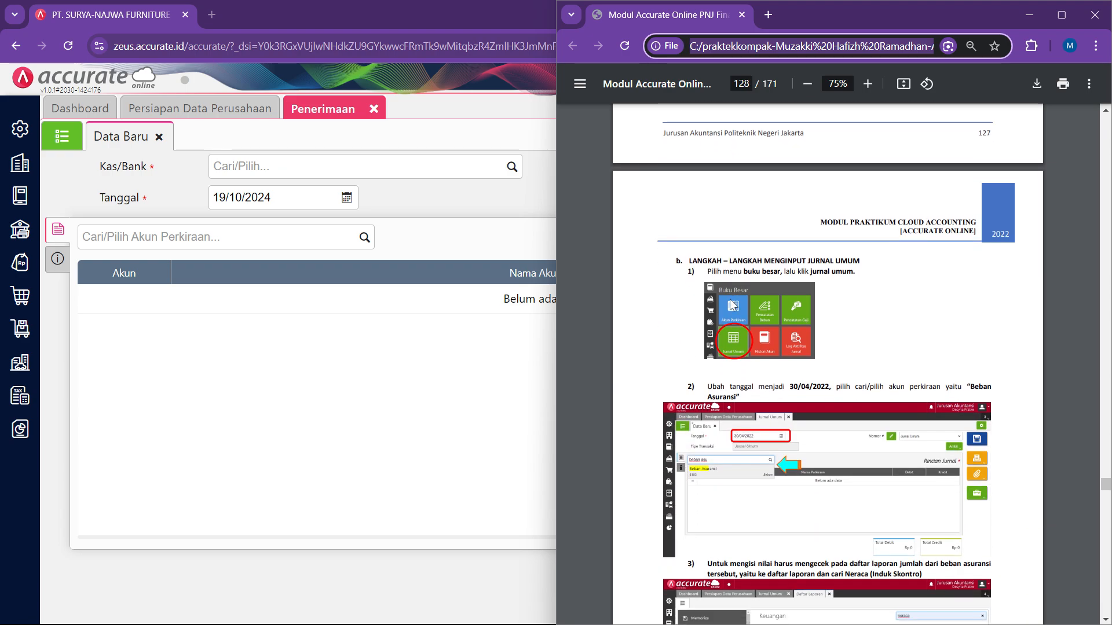
{"action": "scroll", "coordinate": [732, 305], "scroll_direction": "down", "scroll_amount": 3}
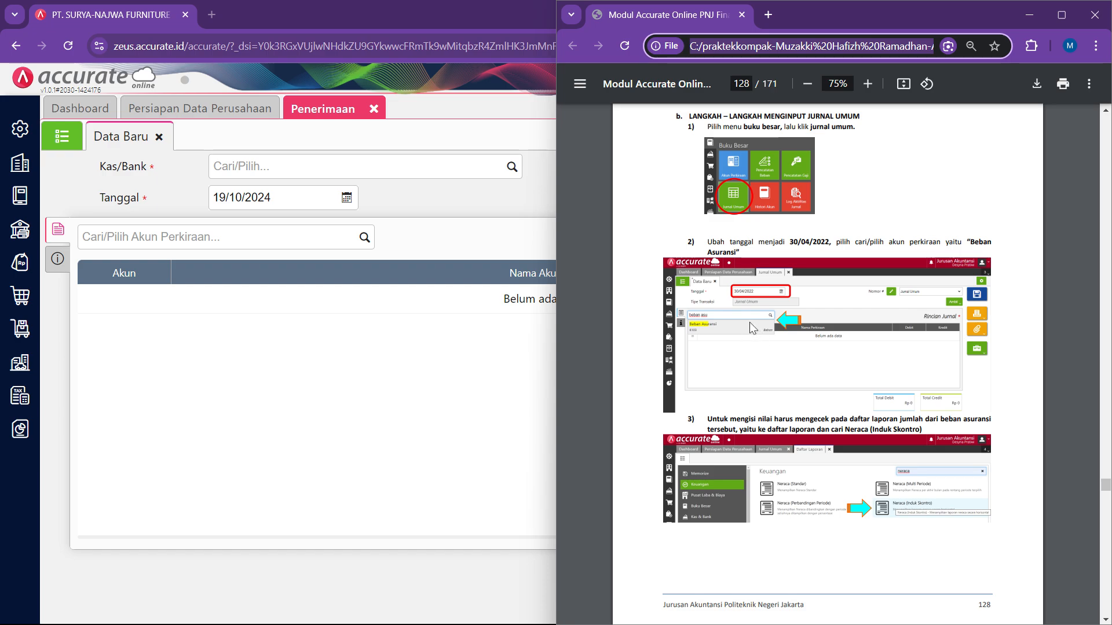
{"action": "scroll", "coordinate": [750, 322], "scroll_direction": "down", "scroll_amount": 10}
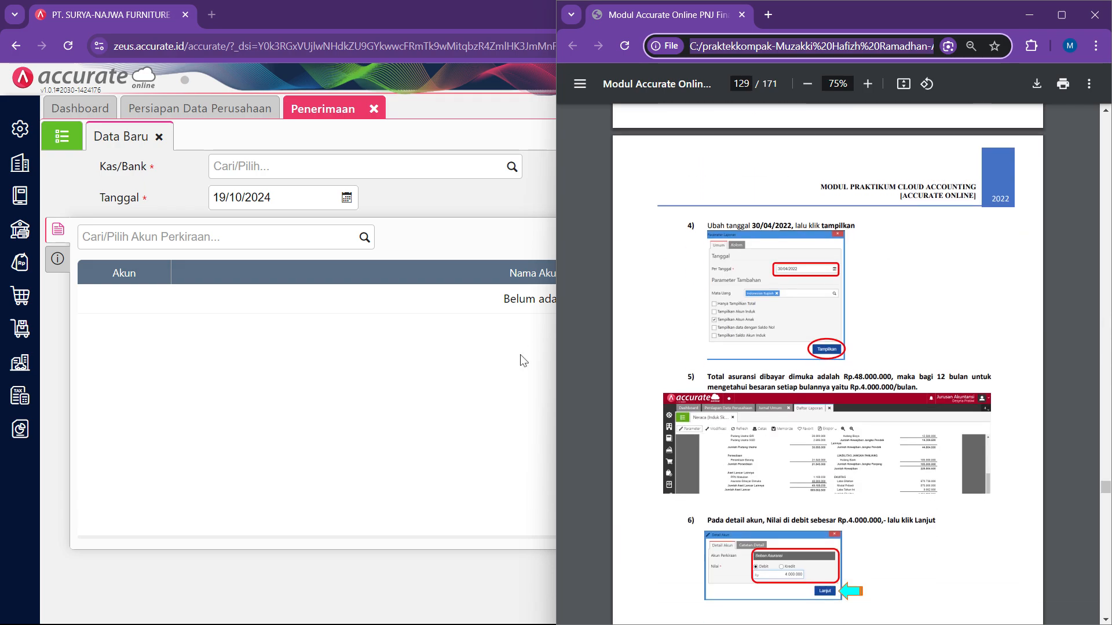
{"action": "scroll", "coordinate": [637, 440], "scroll_direction": "down", "scroll_amount": 8}
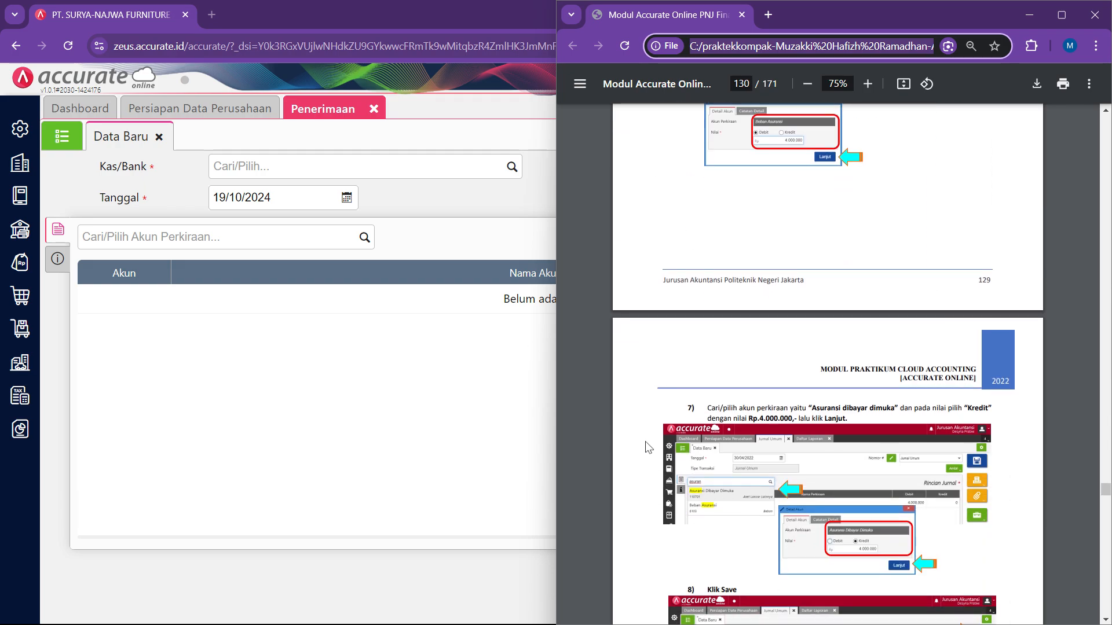
{"action": "scroll", "coordinate": [649, 448], "scroll_direction": "down", "scroll_amount": 4}
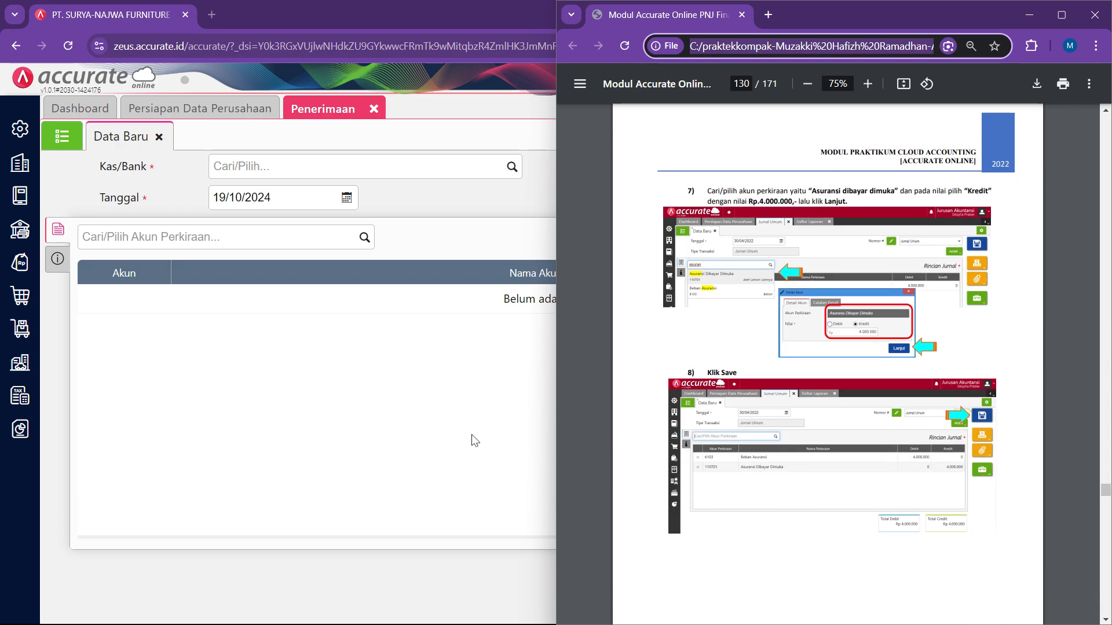
{"action": "scroll", "coordinate": [658, 459], "scroll_direction": "down", "scroll_amount": 4}
{"action": "scroll", "coordinate": [659, 459], "scroll_direction": "down", "scroll_amount": 3}
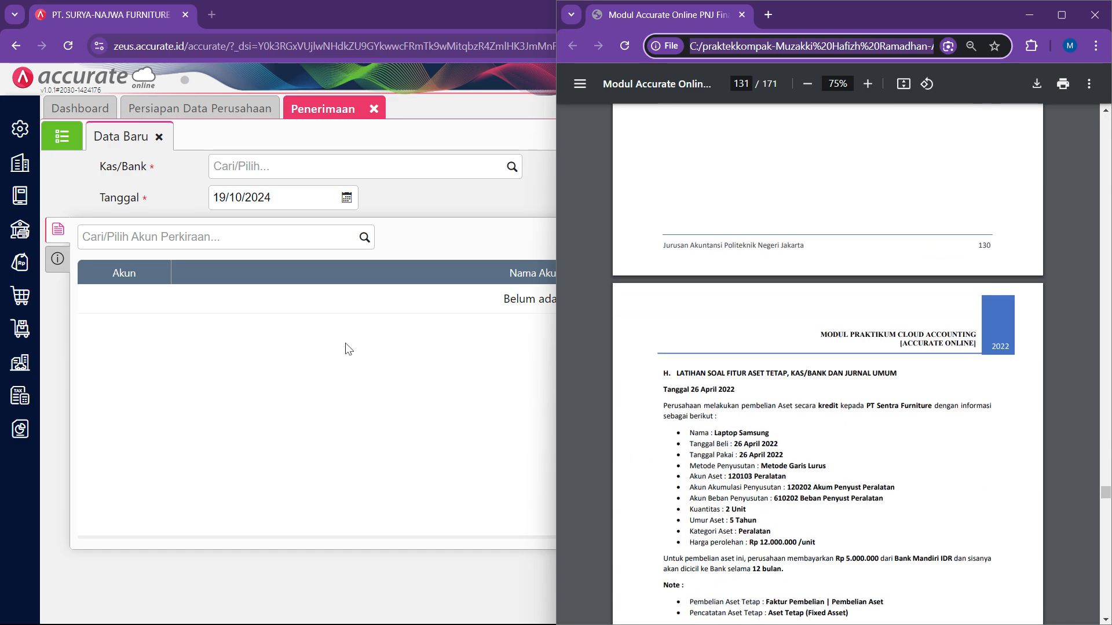
{"action": "left_click", "coordinate": [348, 349]}
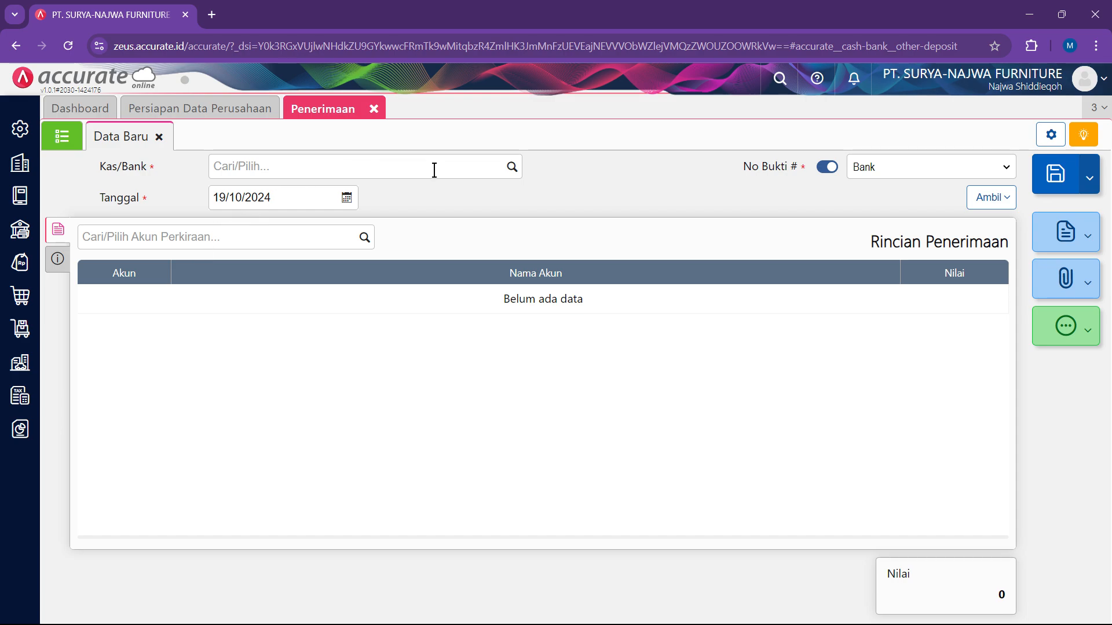
{"action": "left_click", "coordinate": [508, 171]}
{"action": "left_click", "coordinate": [508, 171]}
{"action": "left_click", "coordinate": [509, 171]}
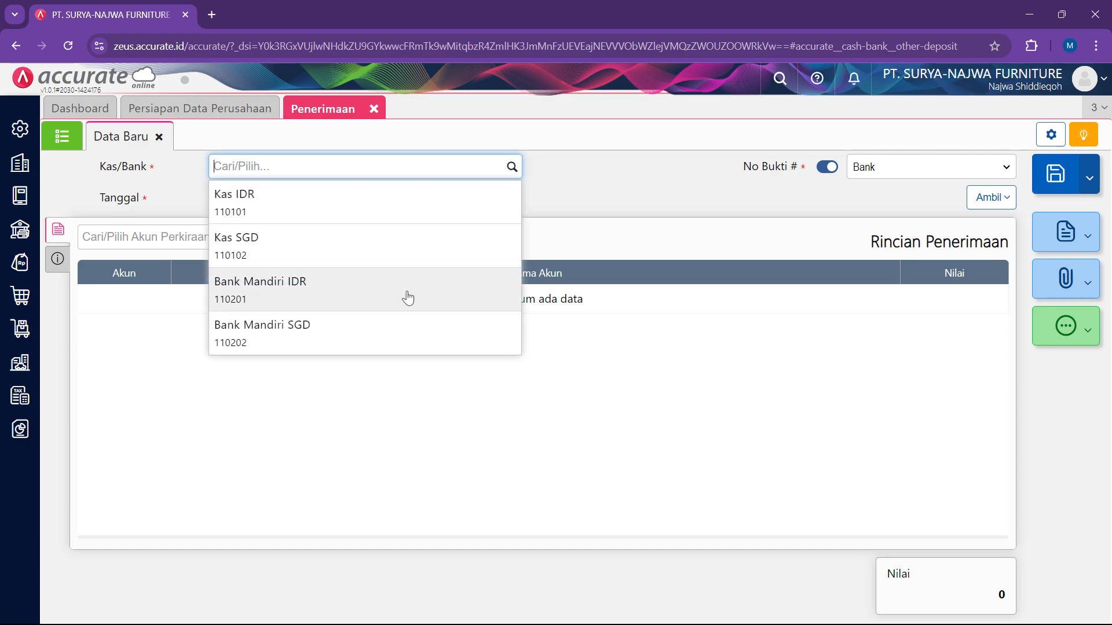
{"action": "left_click", "coordinate": [546, 193]}
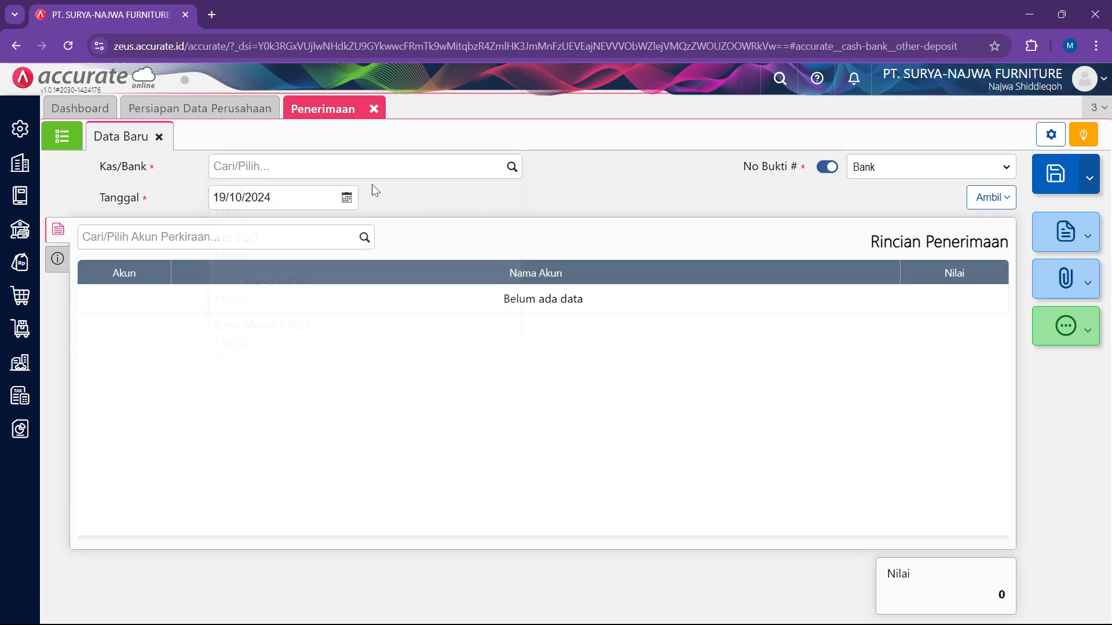
Open a new Jurnal Umum entry from Buku Besar and, after rechecking the case in the module PDF, set its date to 30/04/2022.
{"action": "left_click", "coordinate": [20, 195]}
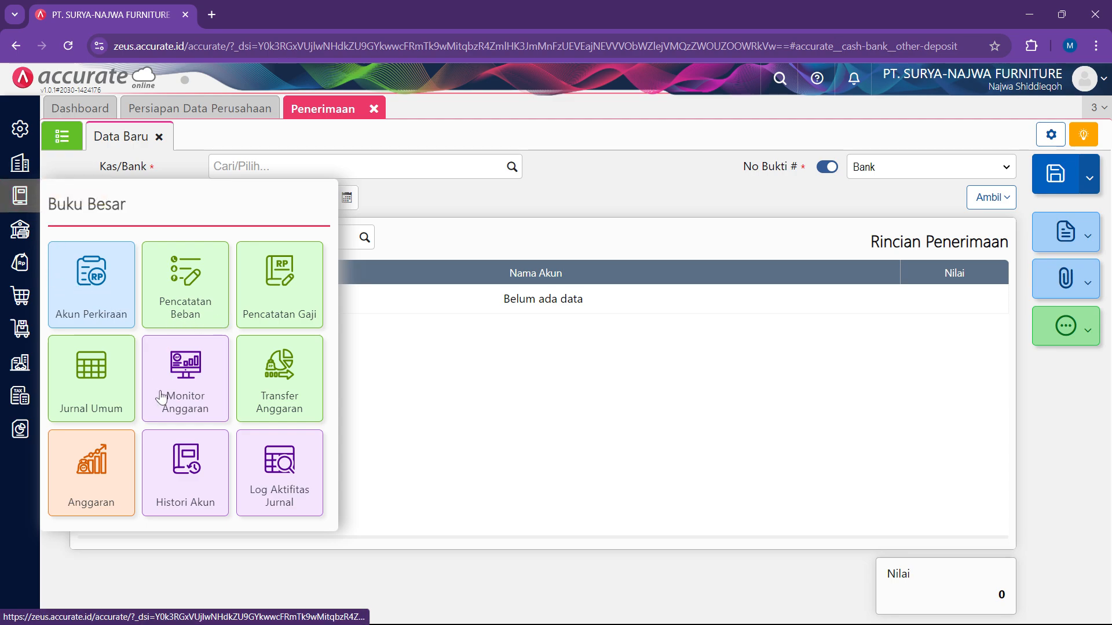
{"action": "left_click", "coordinate": [120, 400]}
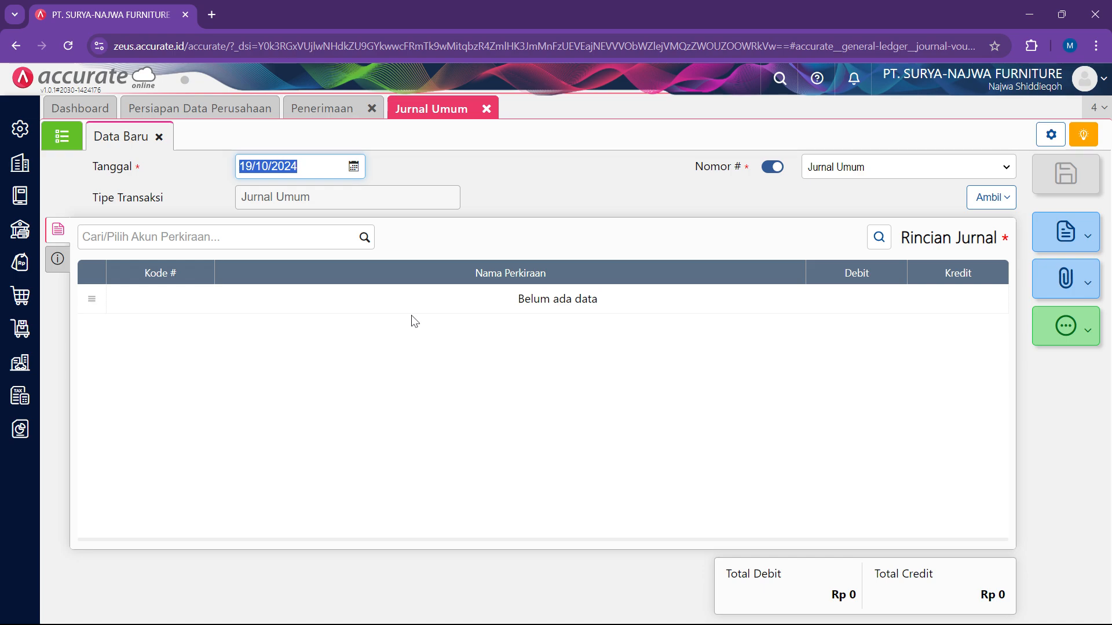
{"action": "key", "text": "alt+Tab"}
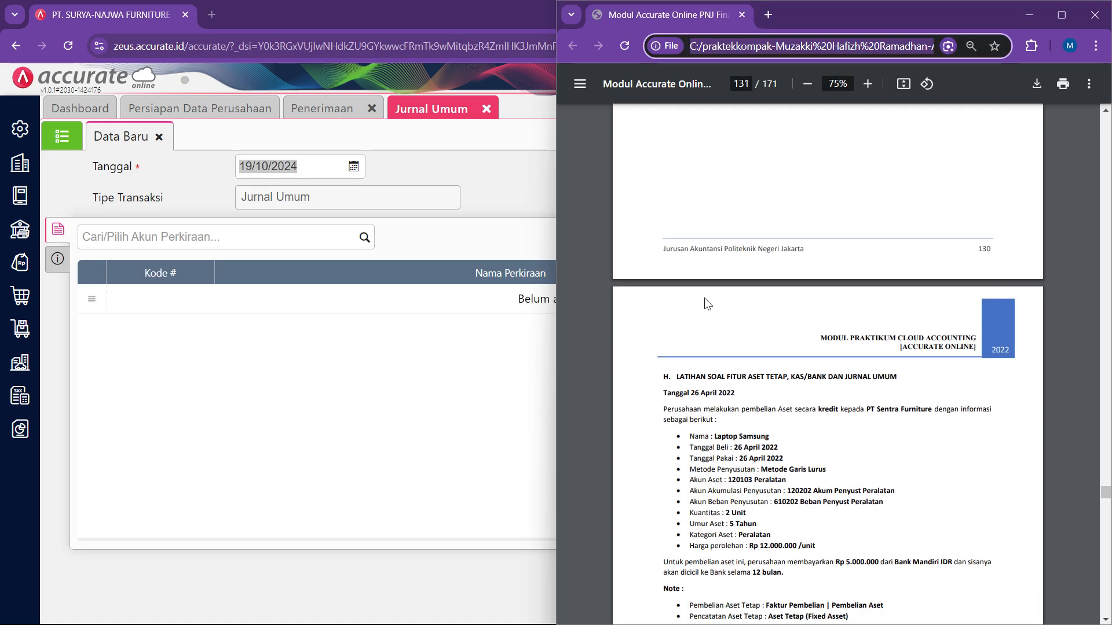
{"action": "scroll", "coordinate": [707, 302], "scroll_direction": "down", "scroll_amount": 5}
{"action": "scroll", "coordinate": [704, 293], "scroll_direction": "up", "scroll_amount": 15}
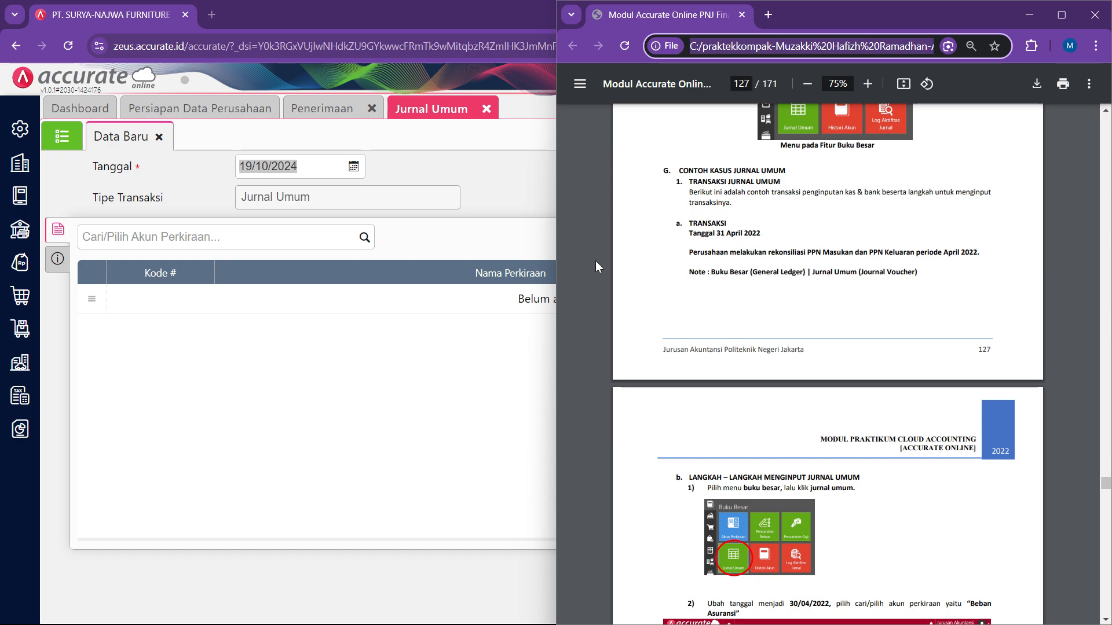
{"action": "left_click", "coordinate": [278, 318]}
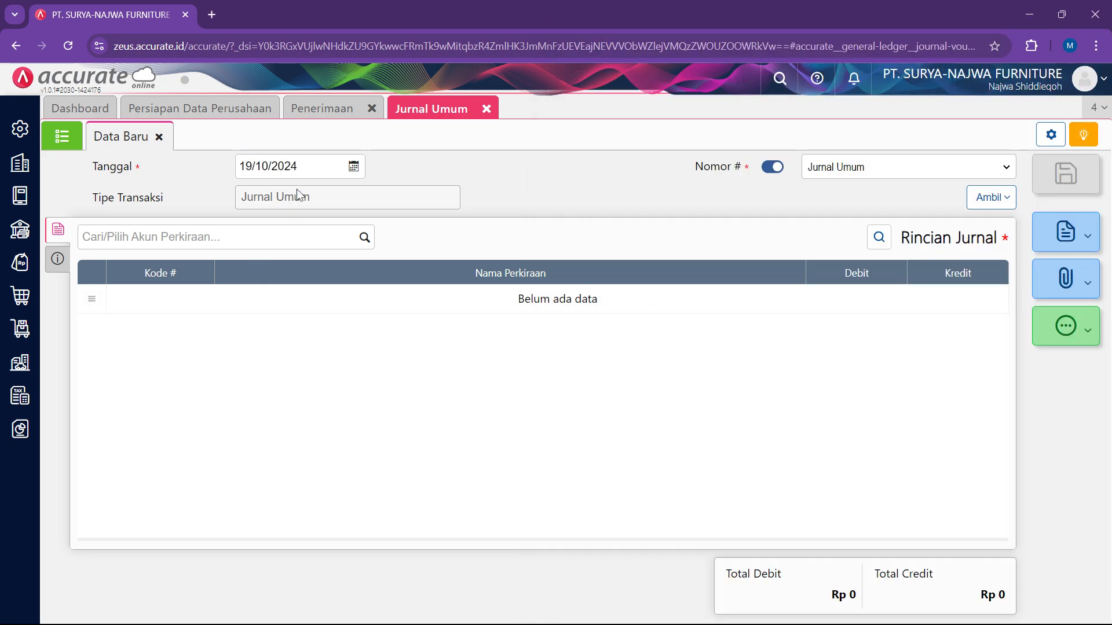
{"action": "left_click", "coordinate": [301, 167]}
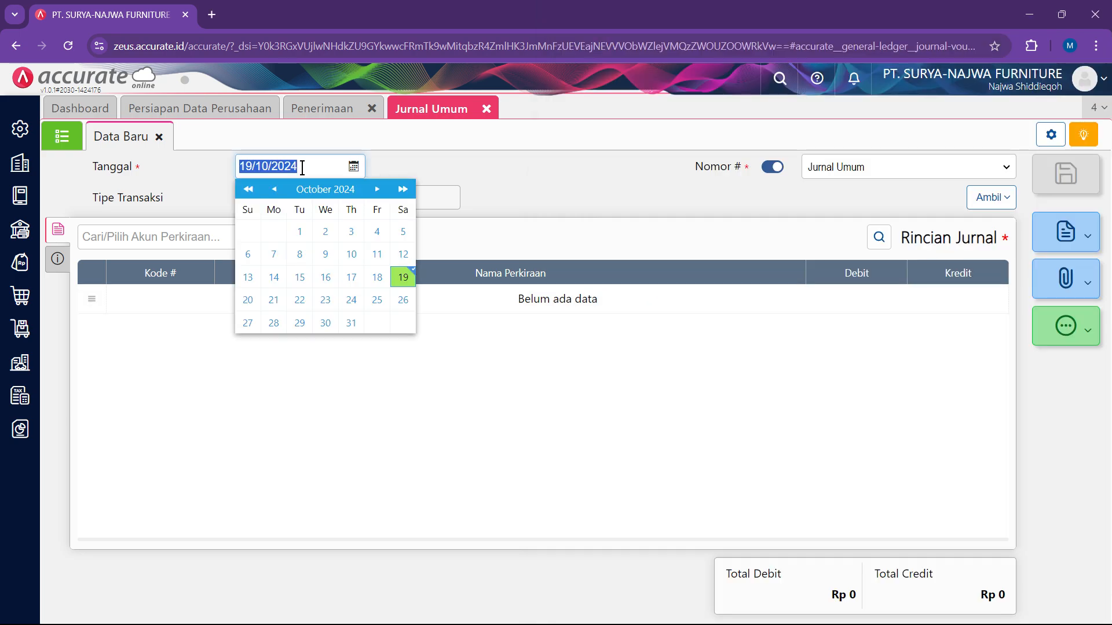
{"action": "type", "text": "30/04/20"}
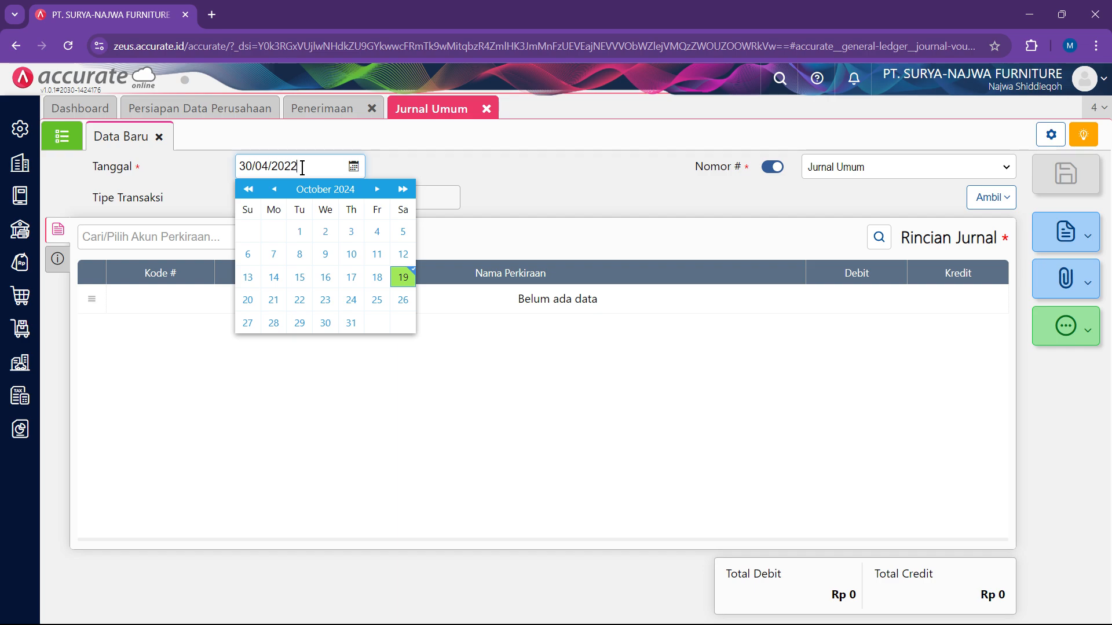
{"action": "left_click", "coordinate": [569, 456]}
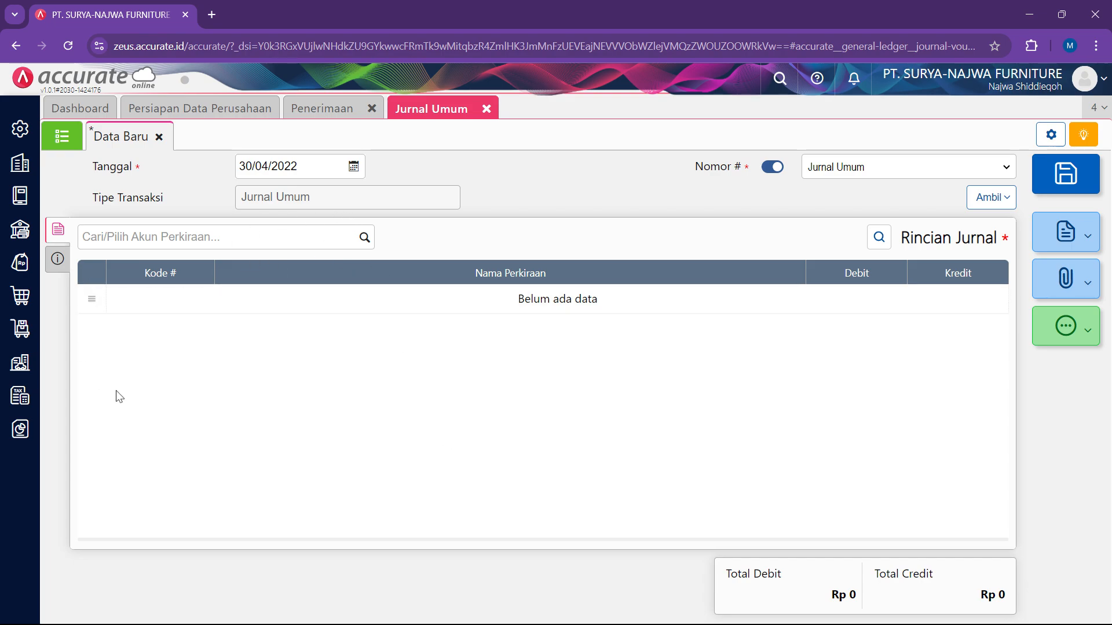
Display the Neraca (Induk Skontro) financial report as of 30/04/2022 and look up the Asuransi Dibayar Dimuka balance.
{"action": "left_click", "coordinate": [20, 434]}
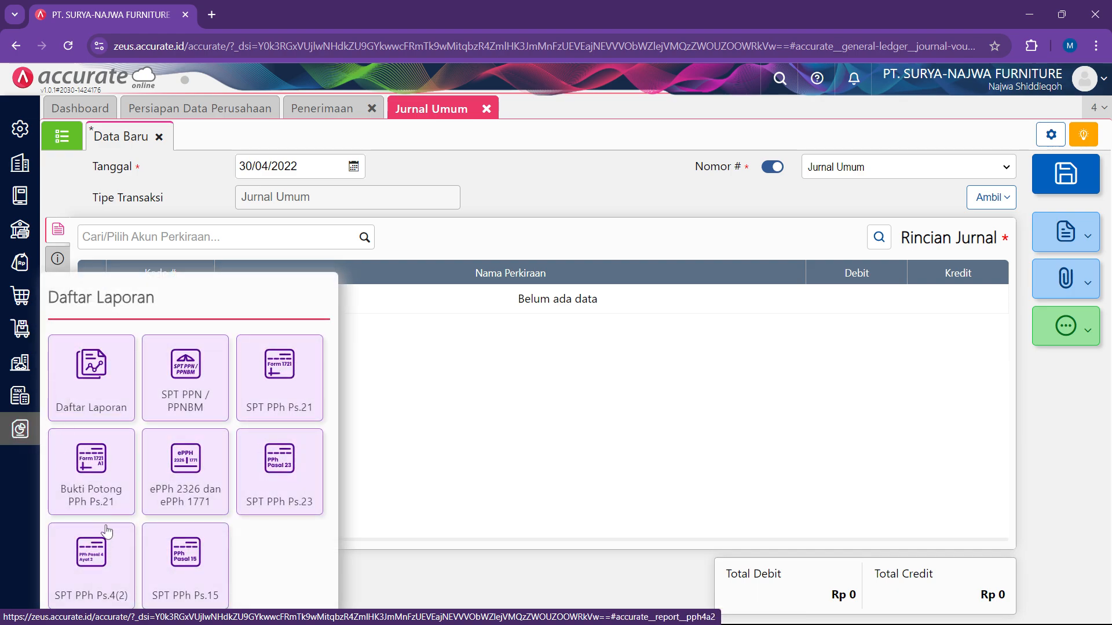
{"action": "left_click", "coordinate": [91, 408]}
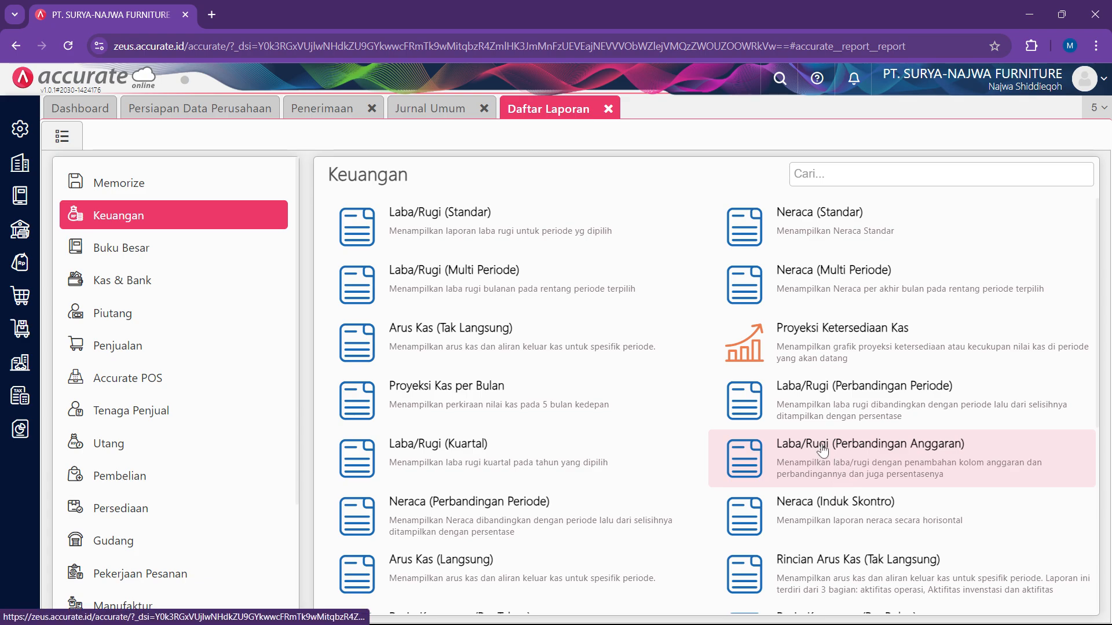
{"action": "scroll", "coordinate": [811, 417], "scroll_direction": "down", "scroll_amount": 3}
{"action": "left_click", "coordinate": [802, 387]}
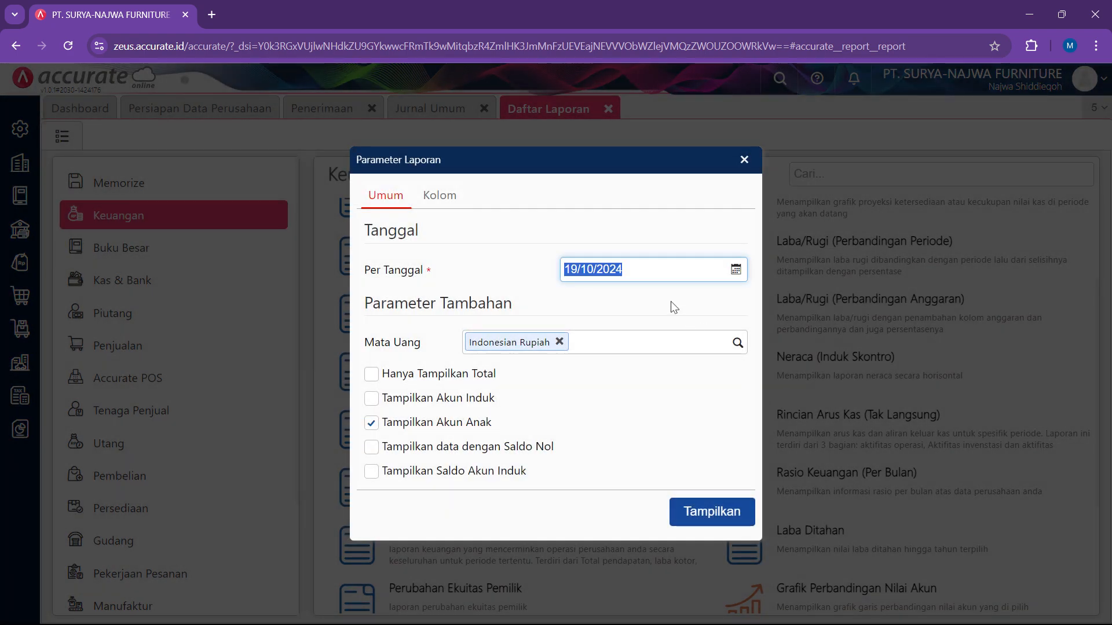
{"action": "type", "text": "30042022"}
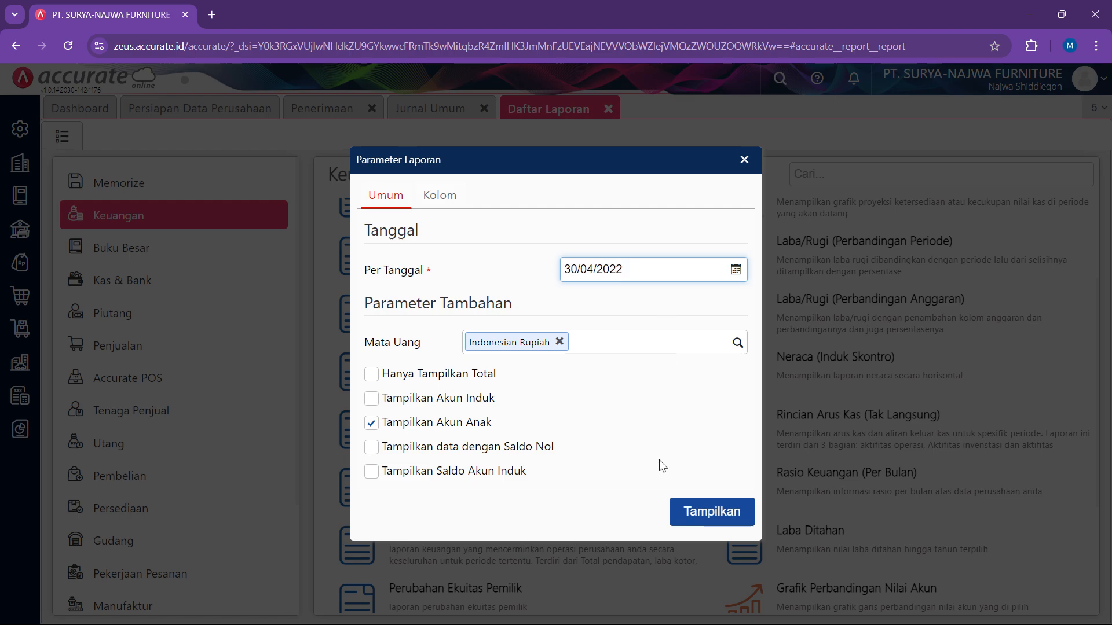
{"action": "left_click", "coordinate": [711, 512]}
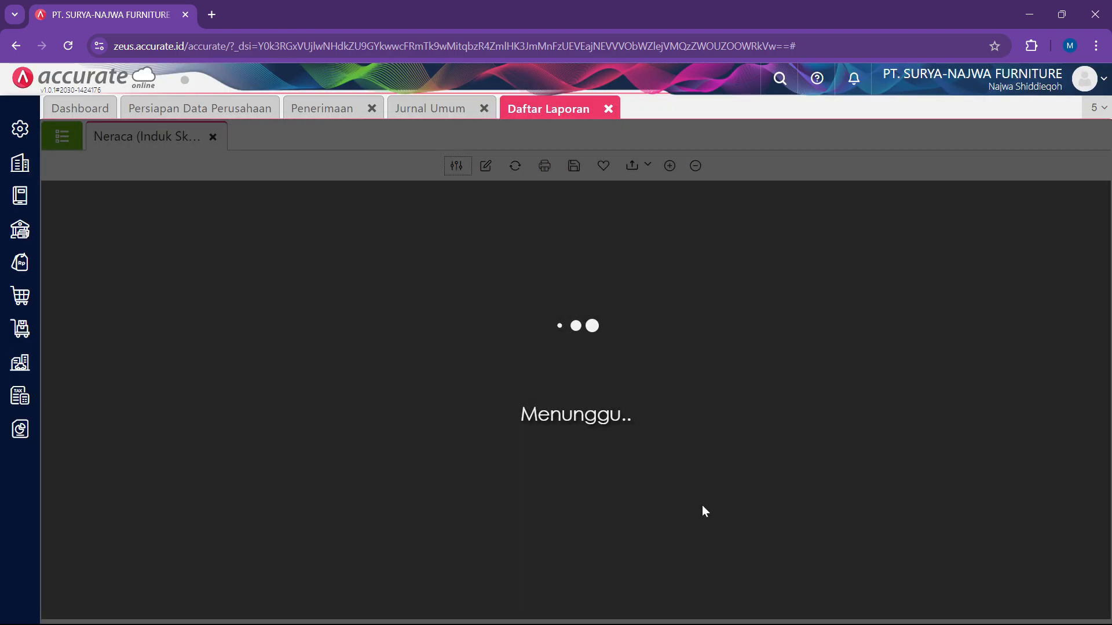
{"action": "scroll", "coordinate": [698, 461], "scroll_direction": "down", "scroll_amount": 3}
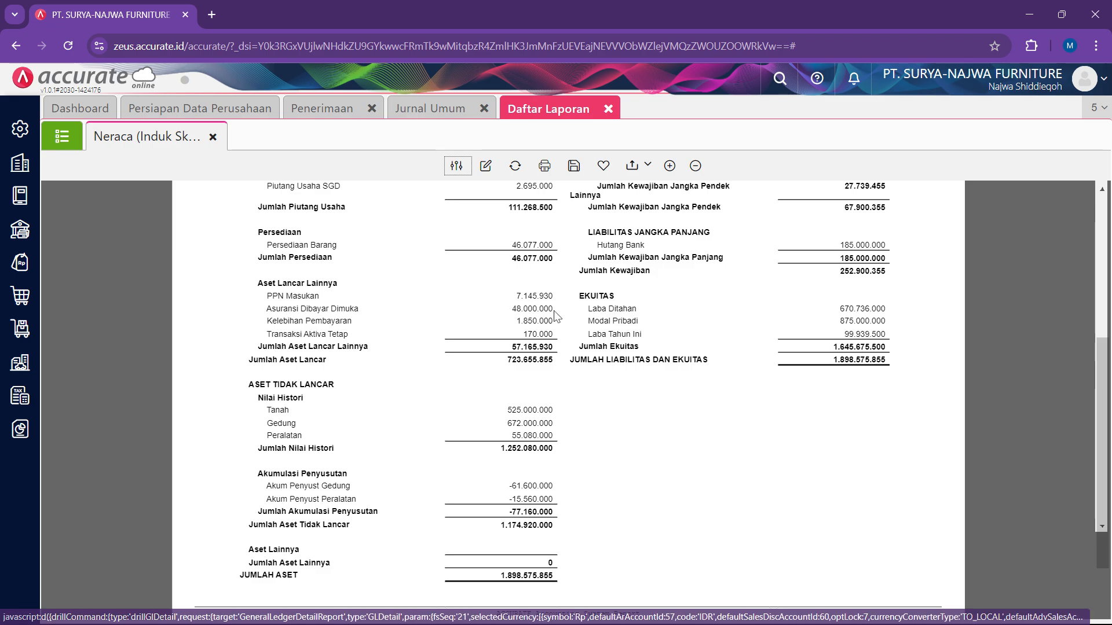
{"action": "scroll", "coordinate": [635, 423], "scroll_direction": "up", "scroll_amount": 5}
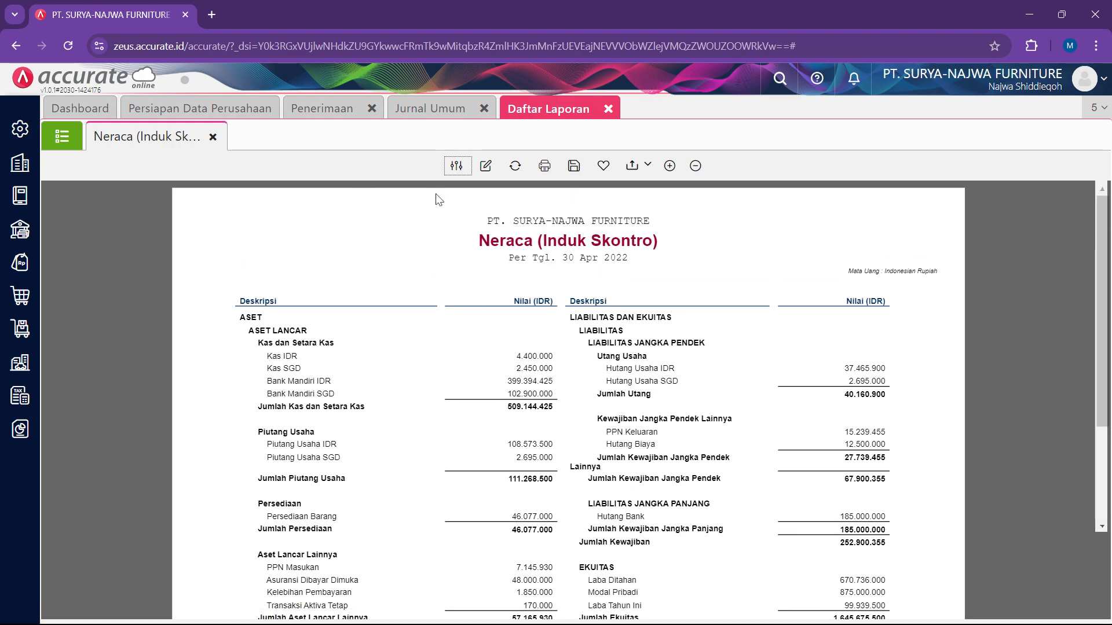
{"action": "scroll", "coordinate": [573, 586], "scroll_direction": "down", "scroll_amount": 2}
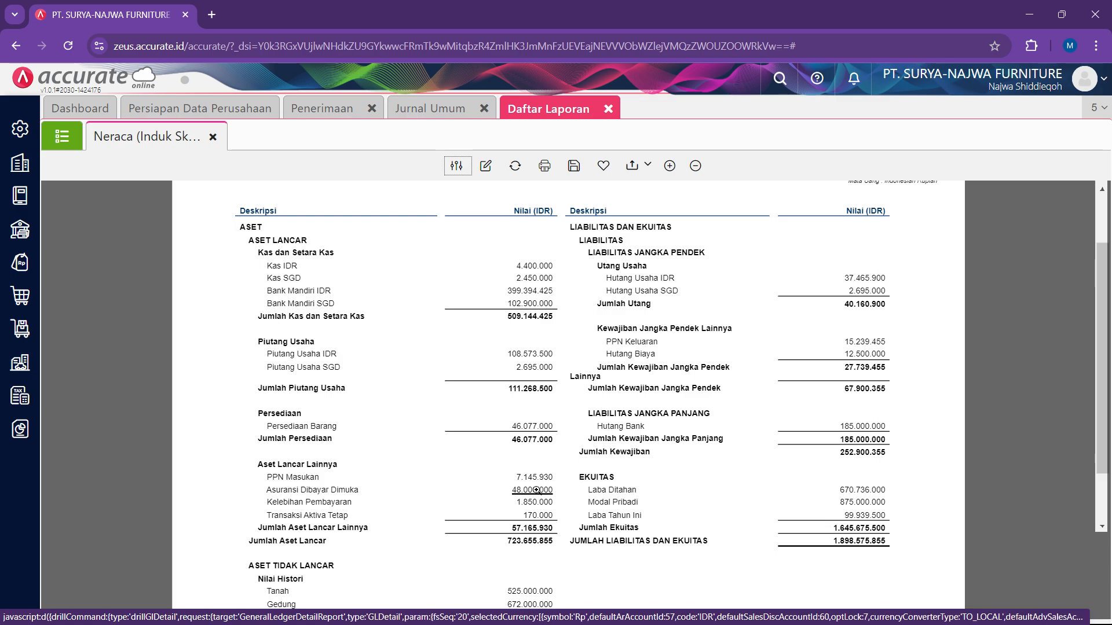
Return to the new Jurnal Umum entry and add the Beban Asuransi account with a debit of Rp 4.000.000.
{"action": "left_click", "coordinate": [434, 109]}
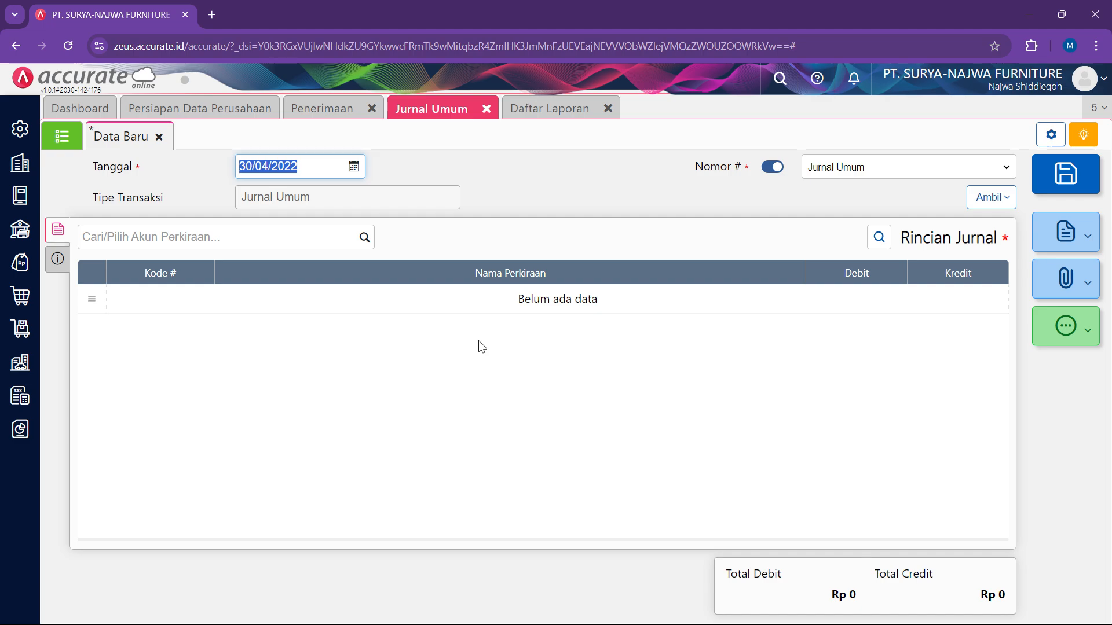
{"action": "left_click", "coordinate": [291, 243]}
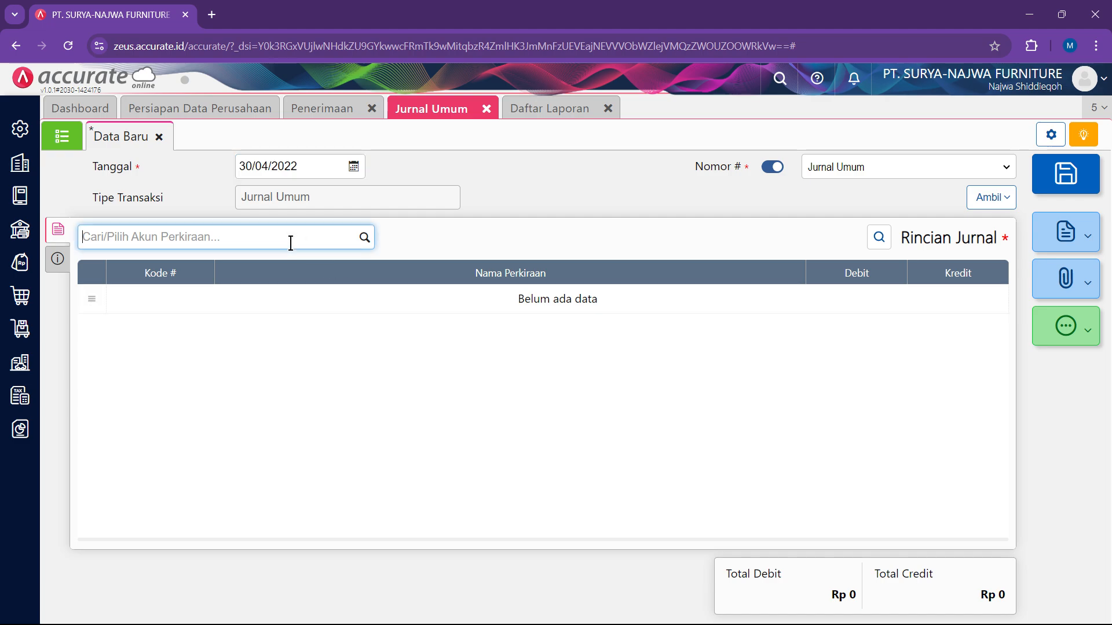
{"action": "left_click", "coordinate": [363, 244]}
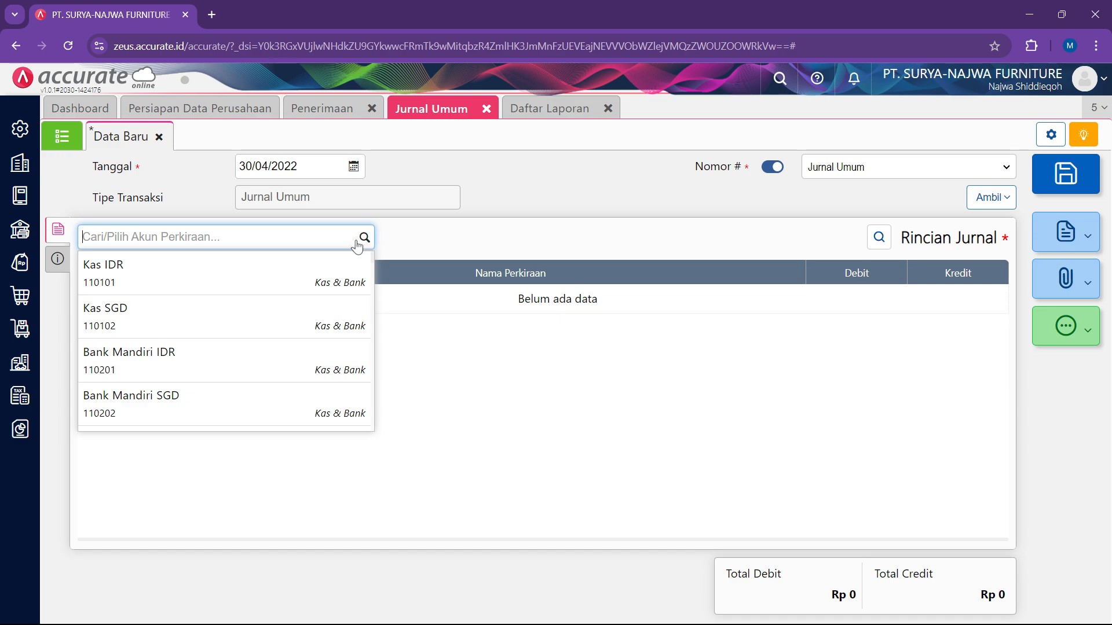
{"action": "type", "text": "beban"}
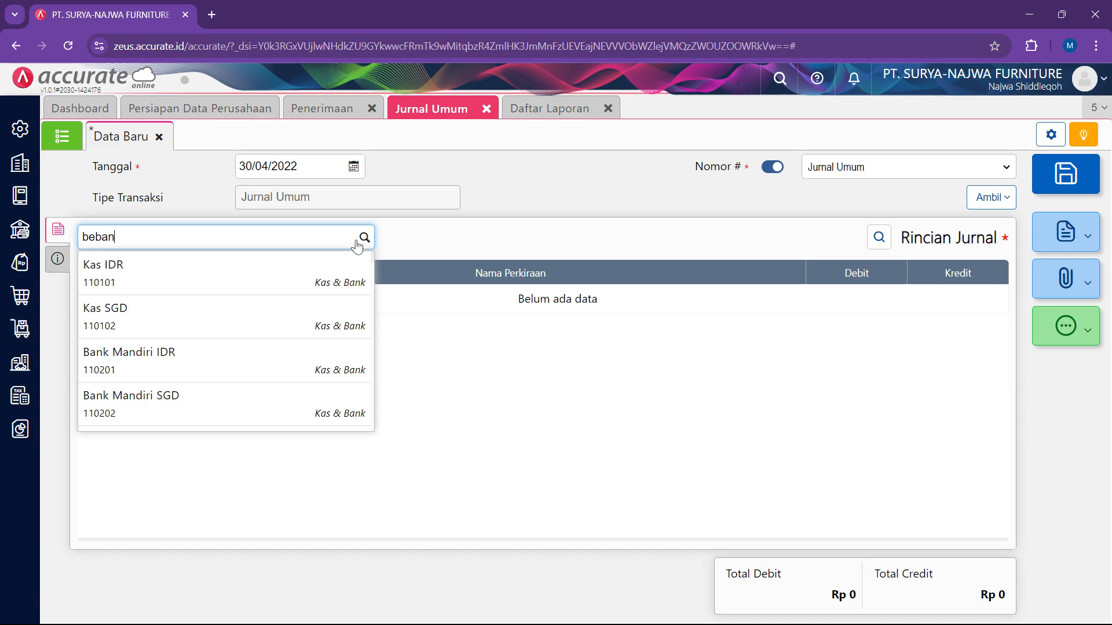
{"action": "type", "text": " asurans"}
{"action": "left_click", "coordinate": [318, 284]}
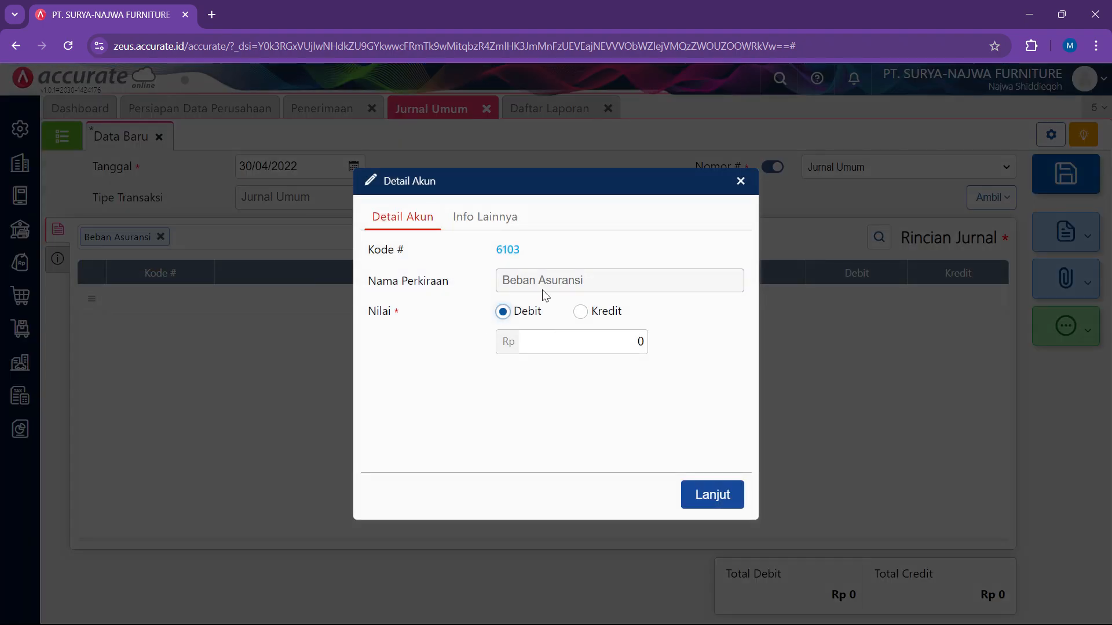
{"action": "left_click", "coordinate": [547, 342]}
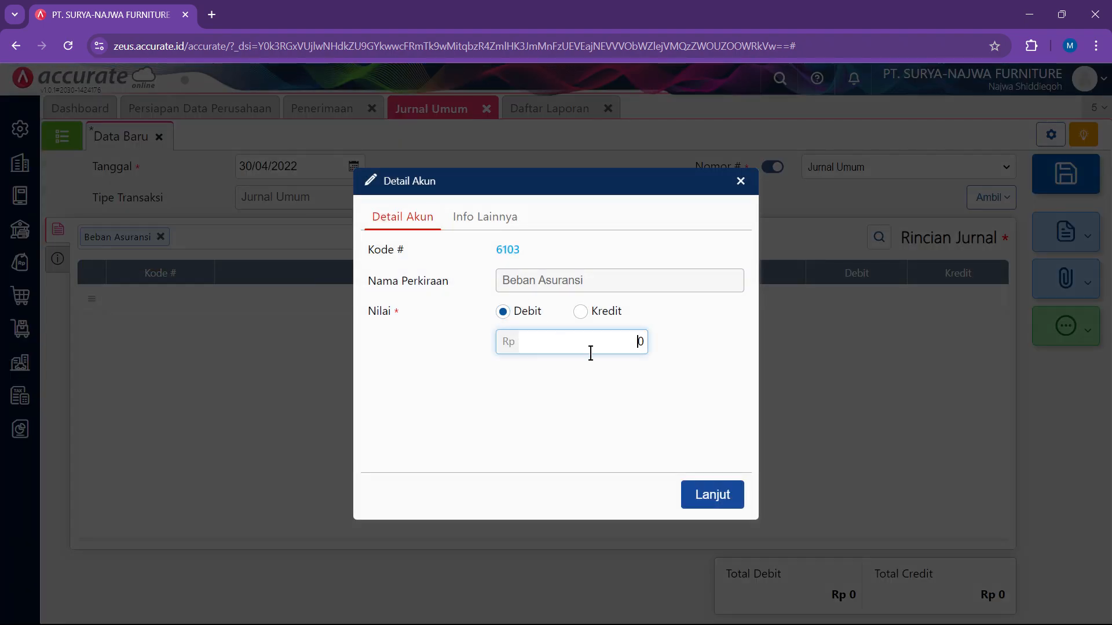
{"action": "type", "text": "40"}
{"action": "left_click", "coordinate": [711, 496]}
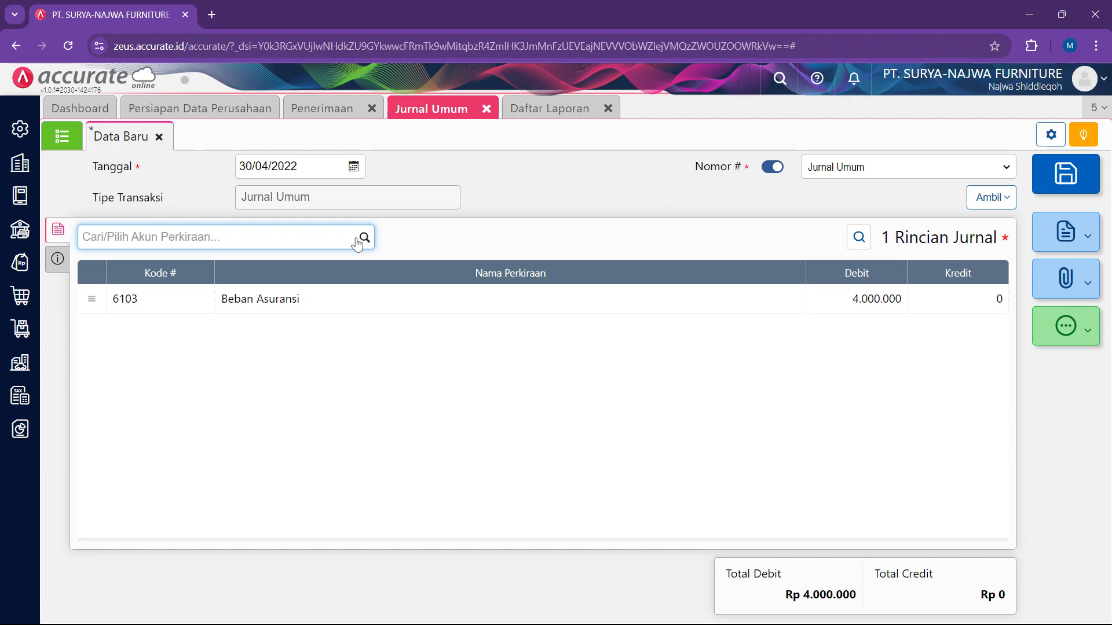
Add the Asuransi Dibayar Dimuka account to the journal with a credit of Rp 4.000.000.
{"action": "type", "text": "asuran"}
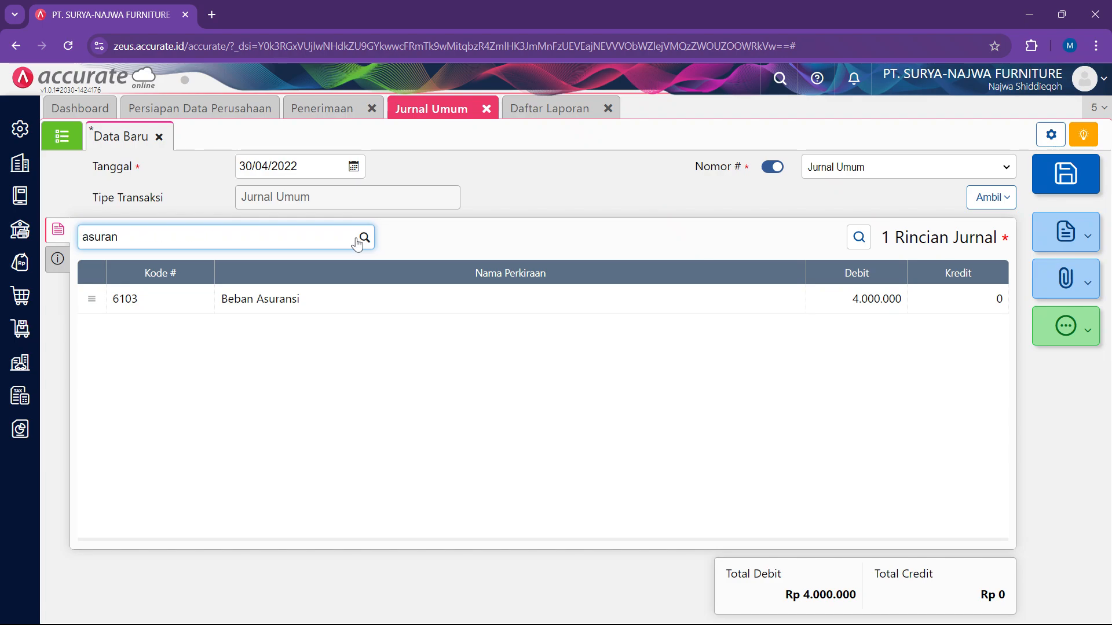
{"action": "left_click", "coordinate": [270, 272]}
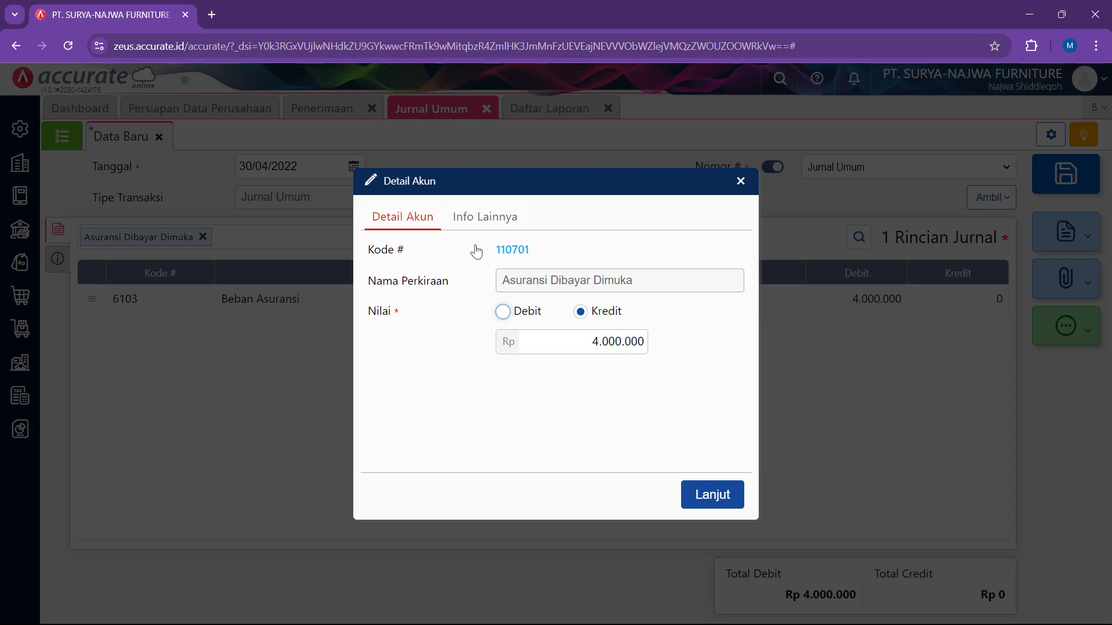
{"action": "left_click", "coordinate": [462, 225]}
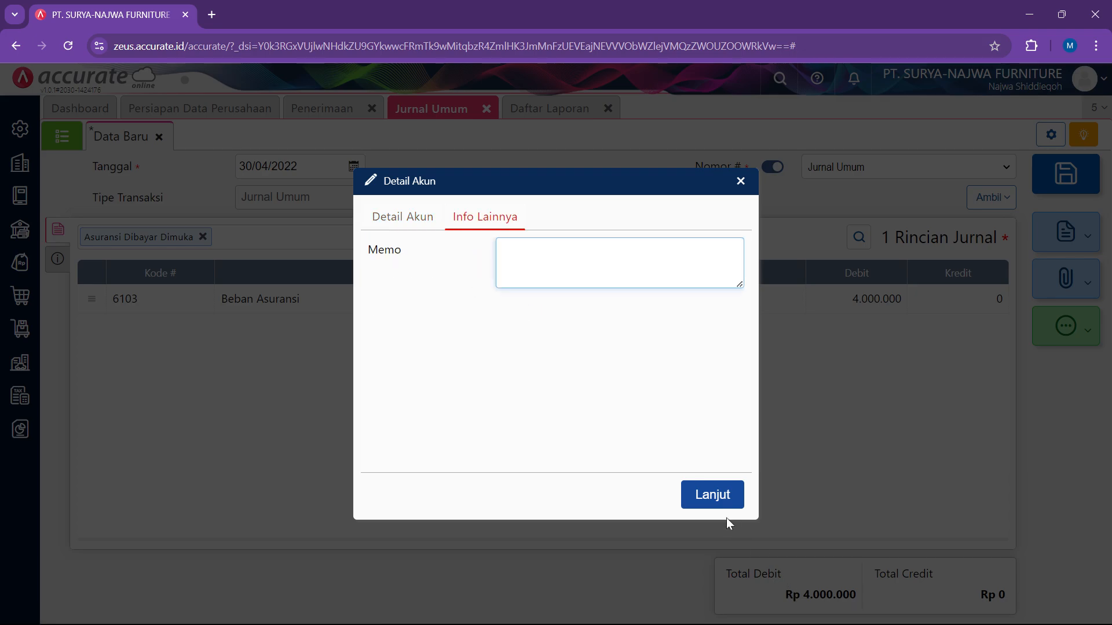
{"action": "left_click", "coordinate": [709, 505]}
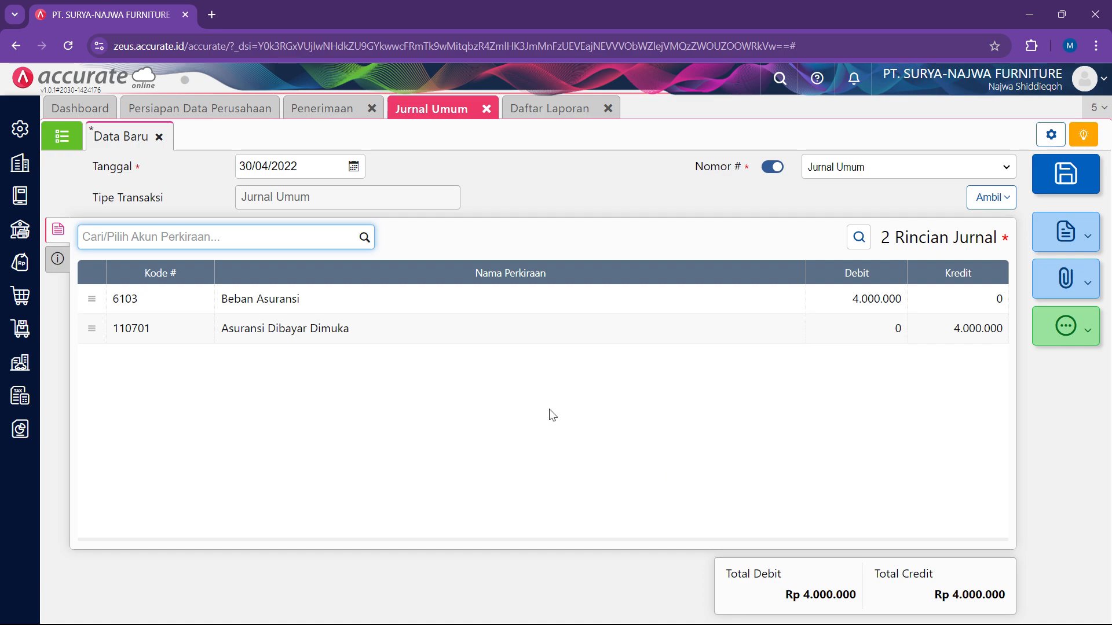
Enter "Penyesuaian Asuransi Dibayar di Muka" as the journal's Keterangan and save the entry.
{"action": "left_click", "coordinate": [58, 258]}
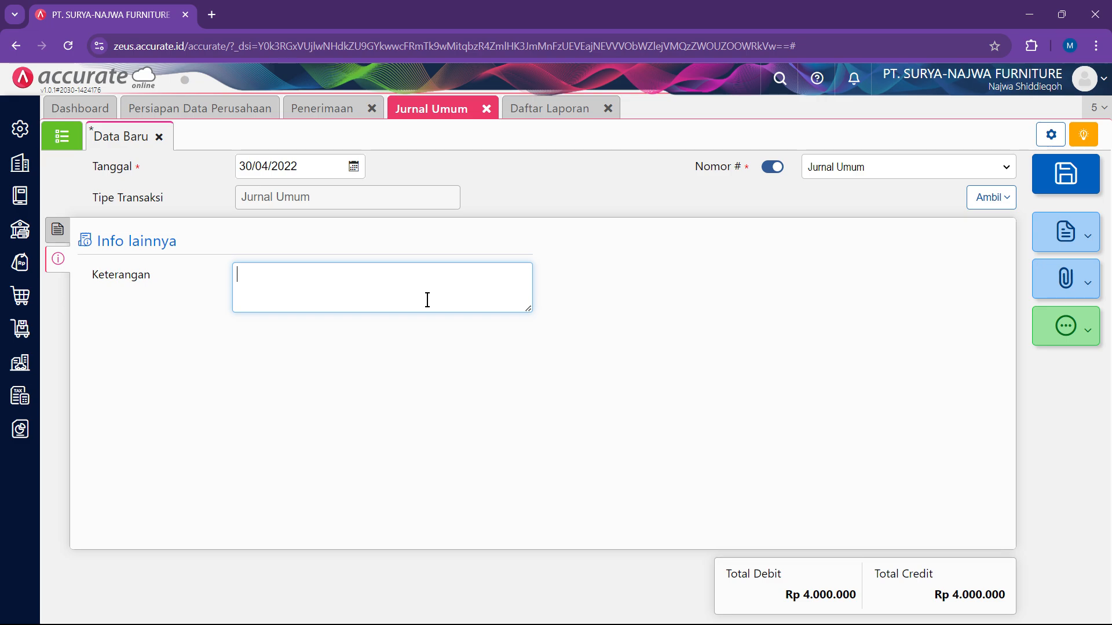
{"action": "type", "text": "Penyesuaian Asu"}
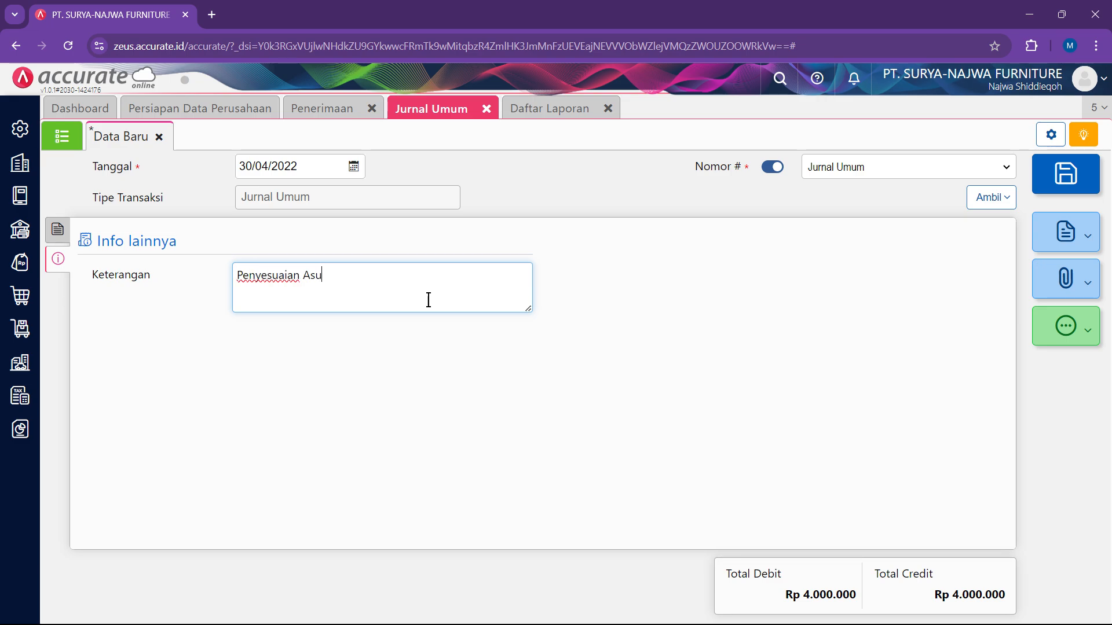
{"action": "type", "text": "ransi dibaya"}
{"action": "key", "text": "BackSpace"}
{"action": "key", "text": "BackSpace"}
{"action": "key", "text": "BackSpace"}
{"action": "key", "text": "BackSpace"}
{"action": "key", "text": "BackSpace"}
{"action": "type", "text": "Dibayar D"}
{"action": "key", "text": "BackSpace"}
{"action": "type", "text": "di Muka"}
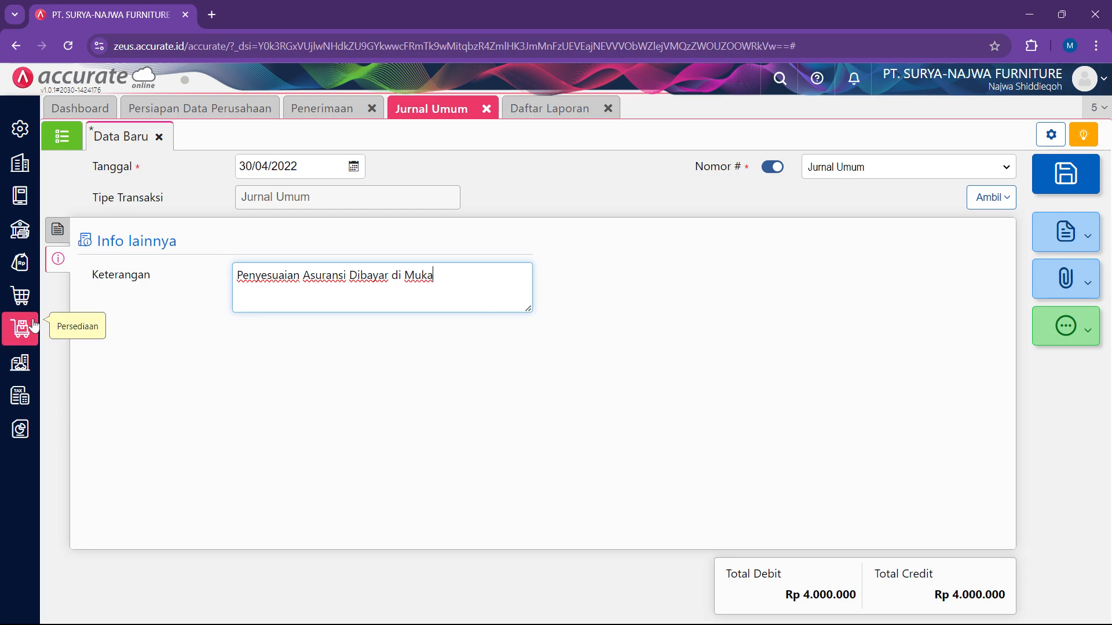
{"action": "left_click", "coordinate": [57, 232]}
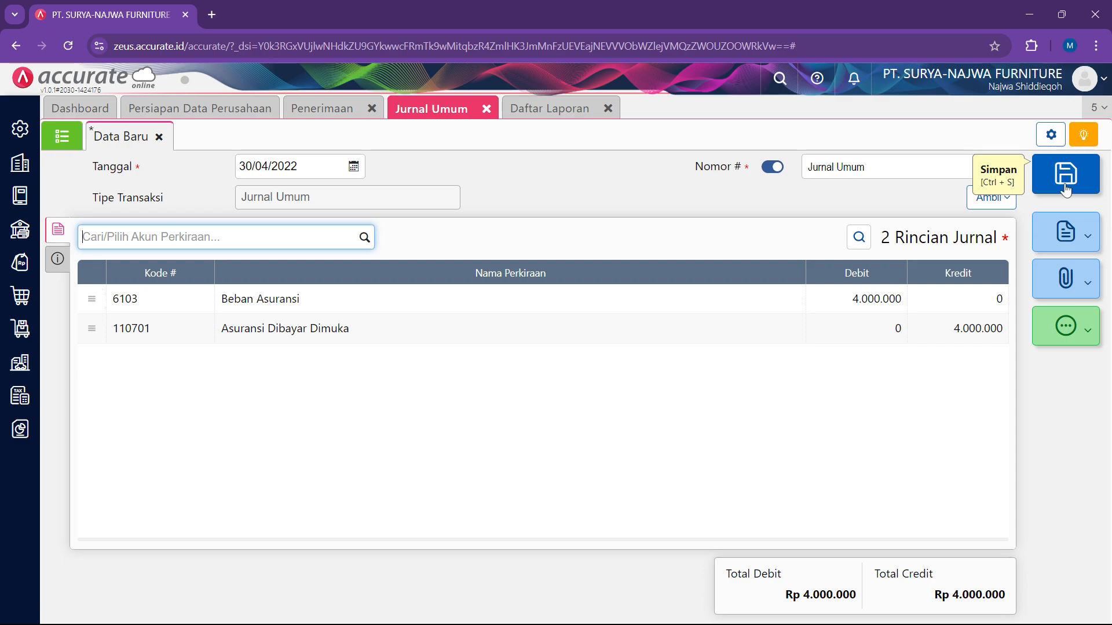
{"action": "left_click", "coordinate": [1066, 189]}
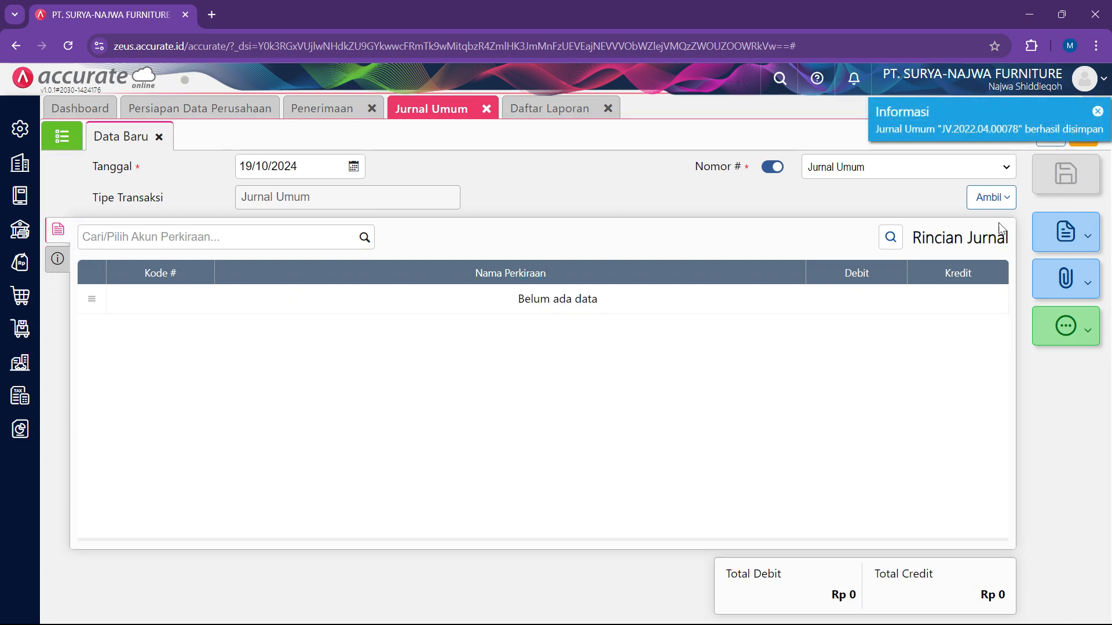
Switch to the module PDF, review the Jurnal Umum steps on pages 127 to 130 and the exercises on page 131, and return to Accurate.
{"action": "key", "text": "alt+Tab"}
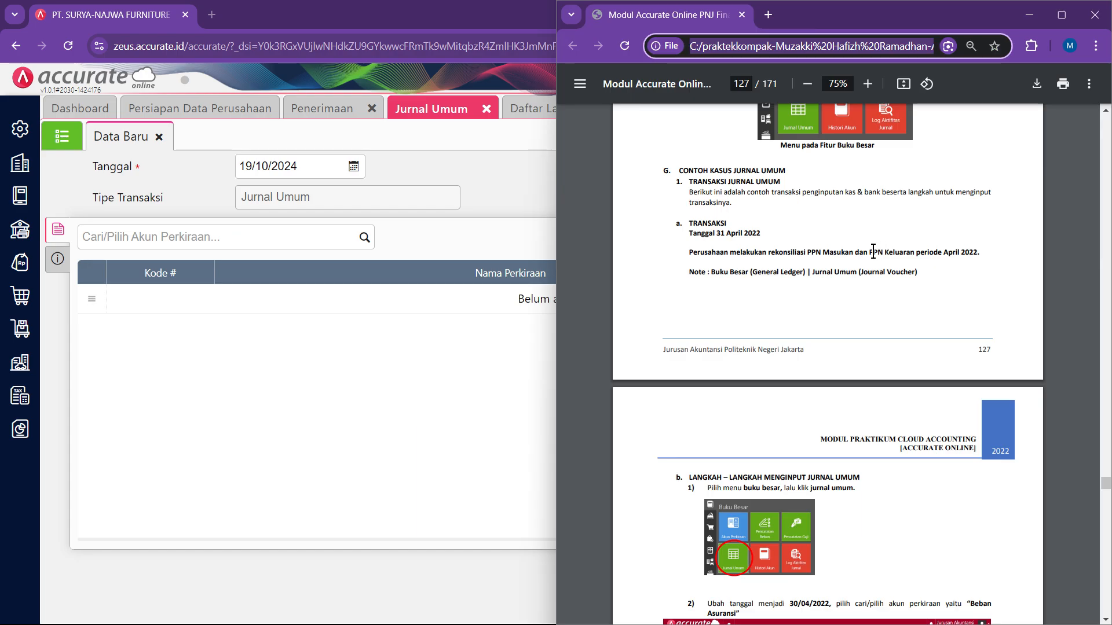
{"action": "scroll", "coordinate": [873, 252], "scroll_direction": "down", "scroll_amount": 1}
{"action": "scroll", "coordinate": [876, 253], "scroll_direction": "down", "scroll_amount": 8}
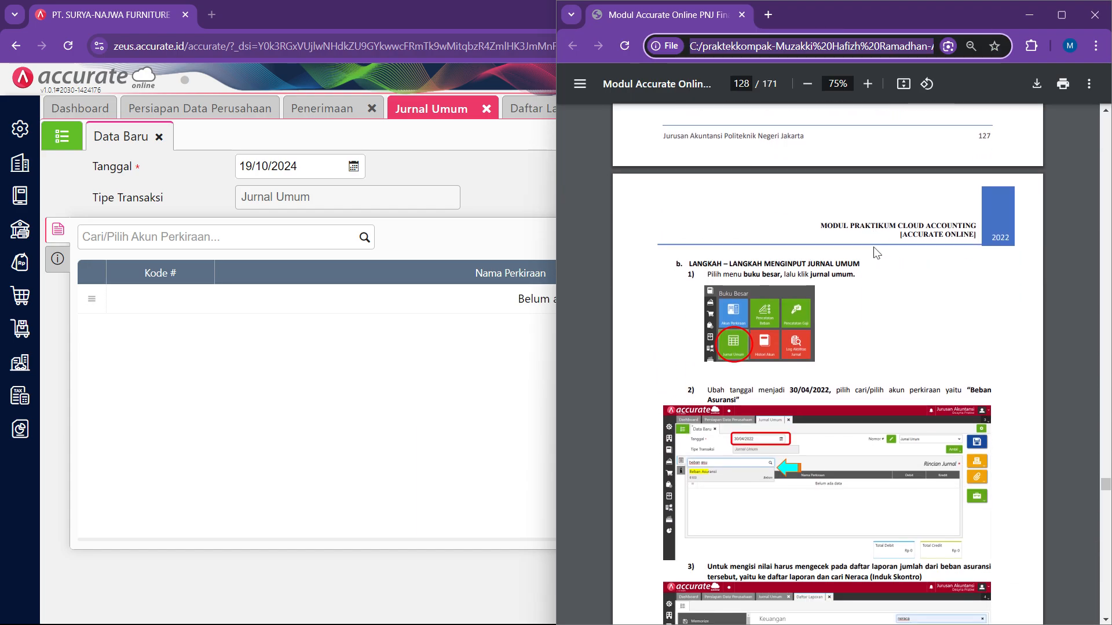
{"action": "scroll", "coordinate": [879, 248], "scroll_direction": "down", "scroll_amount": 14}
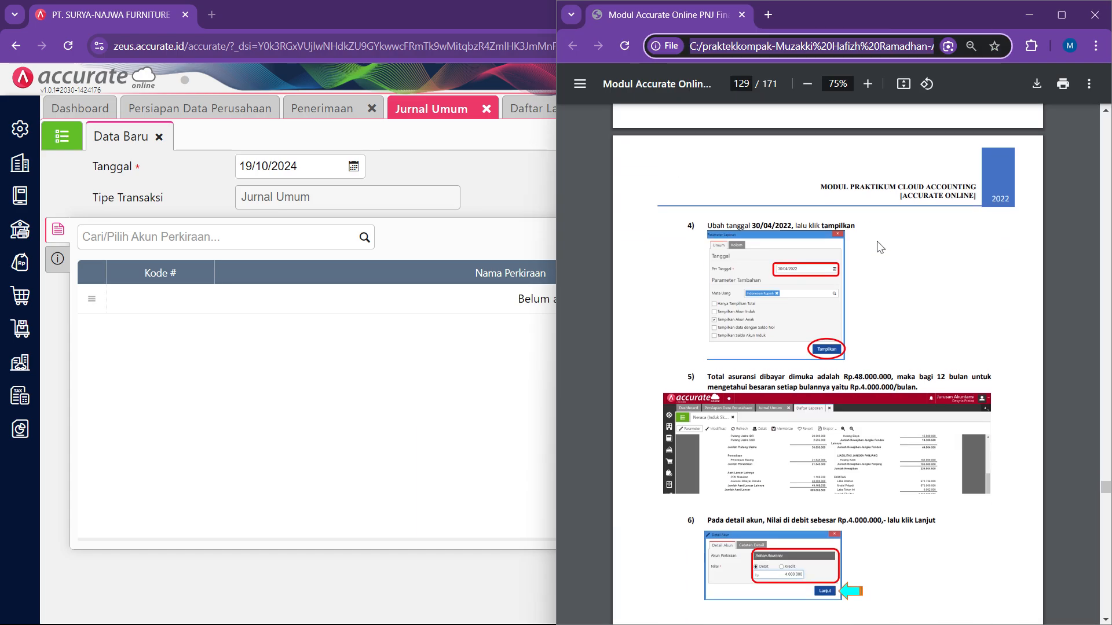
{"action": "scroll", "coordinate": [879, 247], "scroll_direction": "down", "scroll_amount": 7}
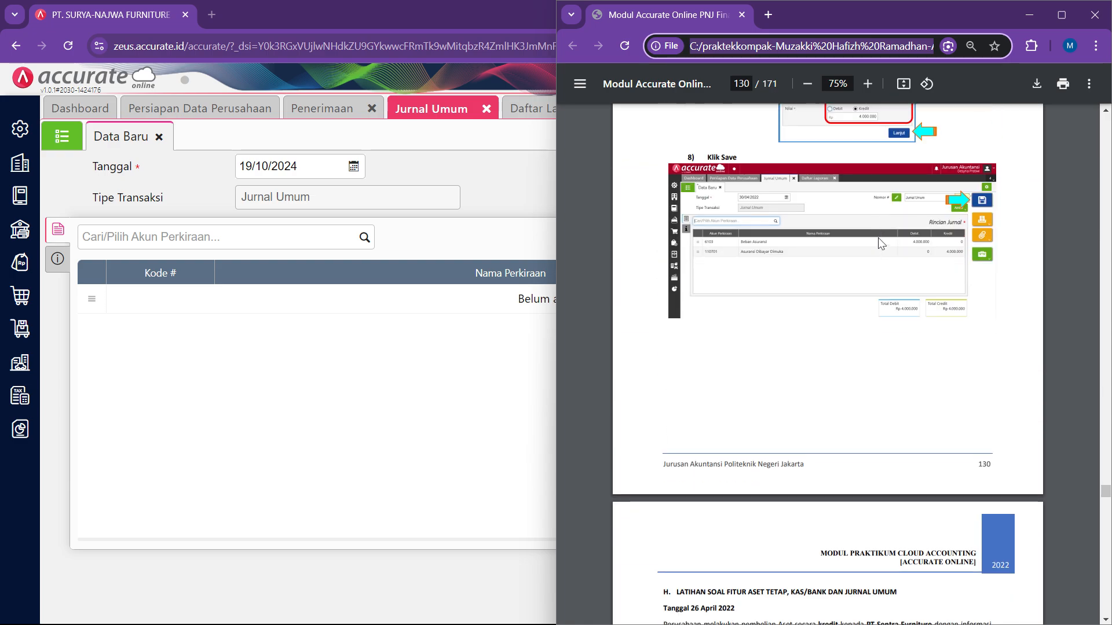
{"action": "scroll", "coordinate": [878, 237], "scroll_direction": "up", "scroll_amount": 3}
{"action": "scroll", "coordinate": [879, 239], "scroll_direction": "up", "scroll_amount": 3}
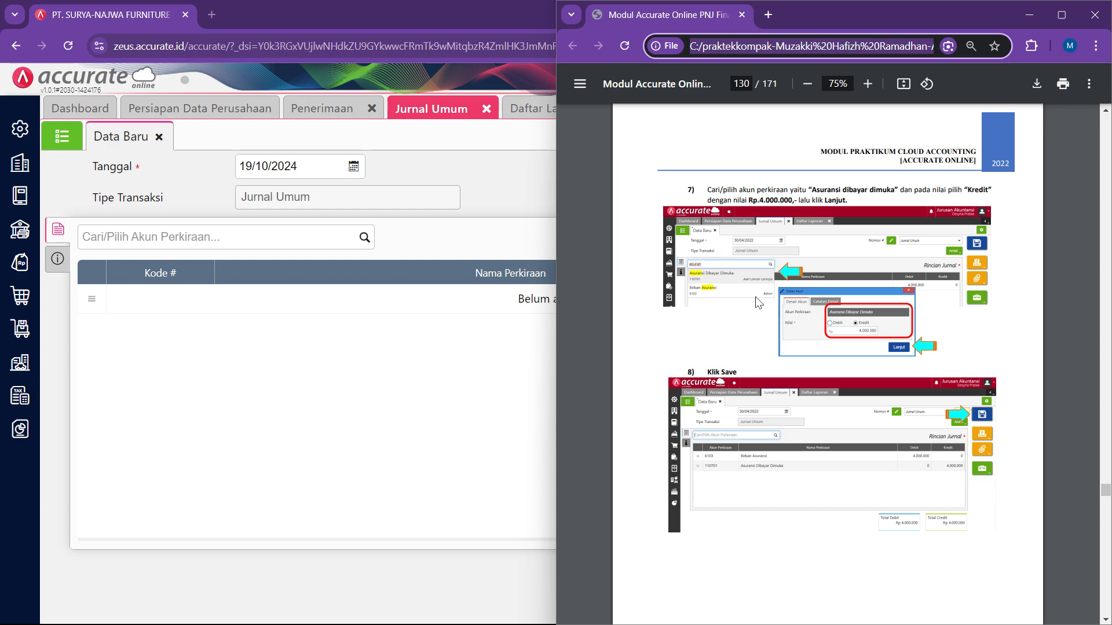
{"action": "scroll", "coordinate": [765, 290], "scroll_direction": "down", "scroll_amount": 4}
{"action": "scroll", "coordinate": [762, 284], "scroll_direction": "down", "scroll_amount": 3}
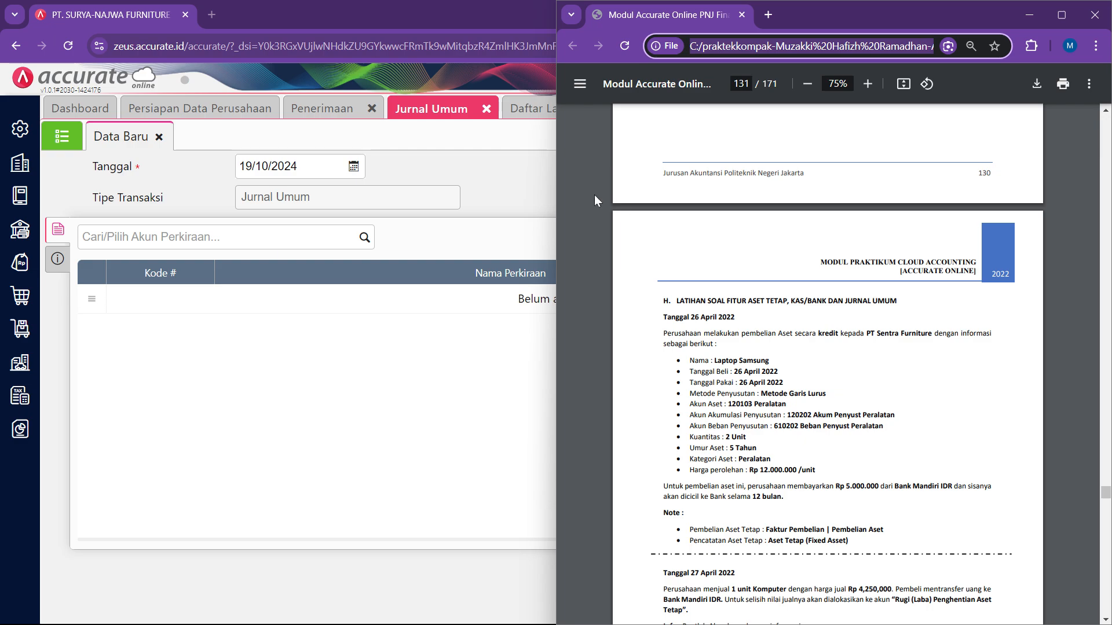
{"action": "left_click", "coordinate": [471, 229]}
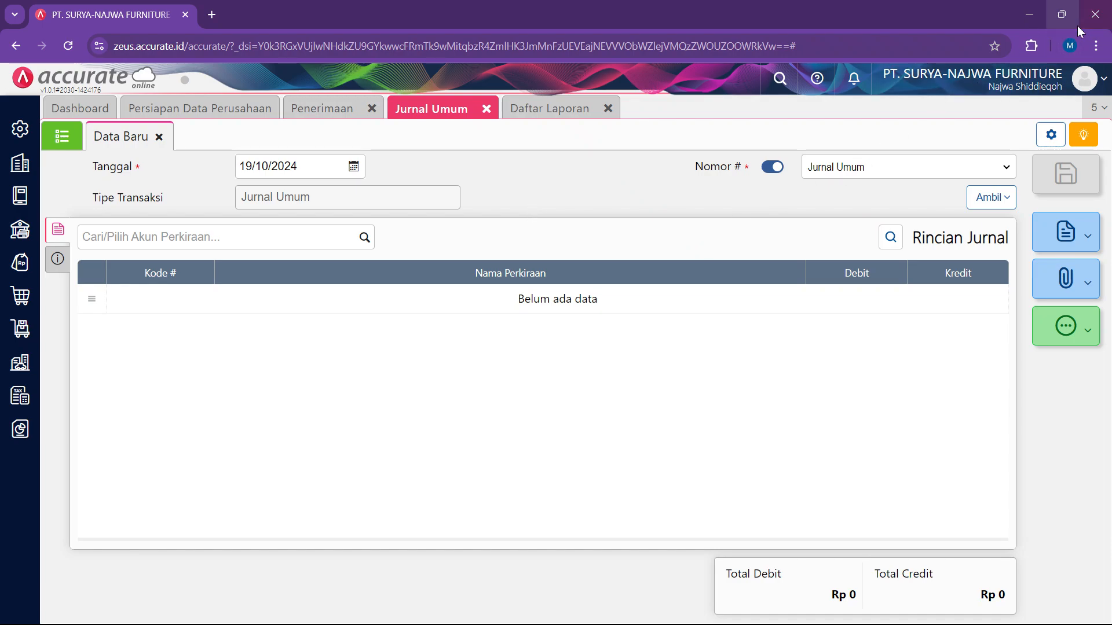
{"action": "mouse_move", "coordinate": [1065, 27]}
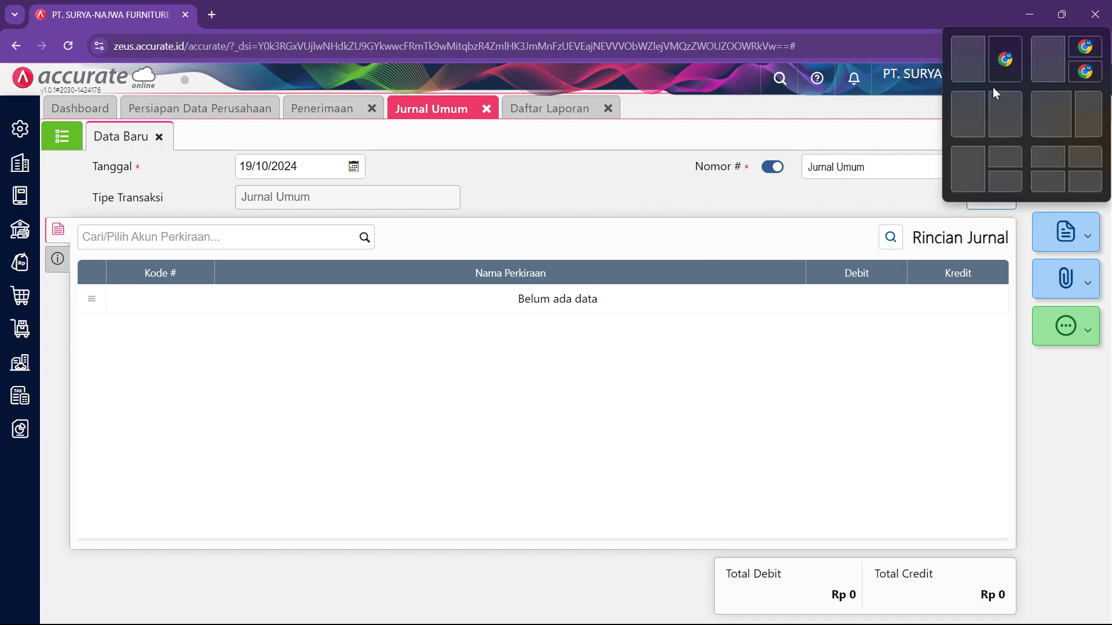